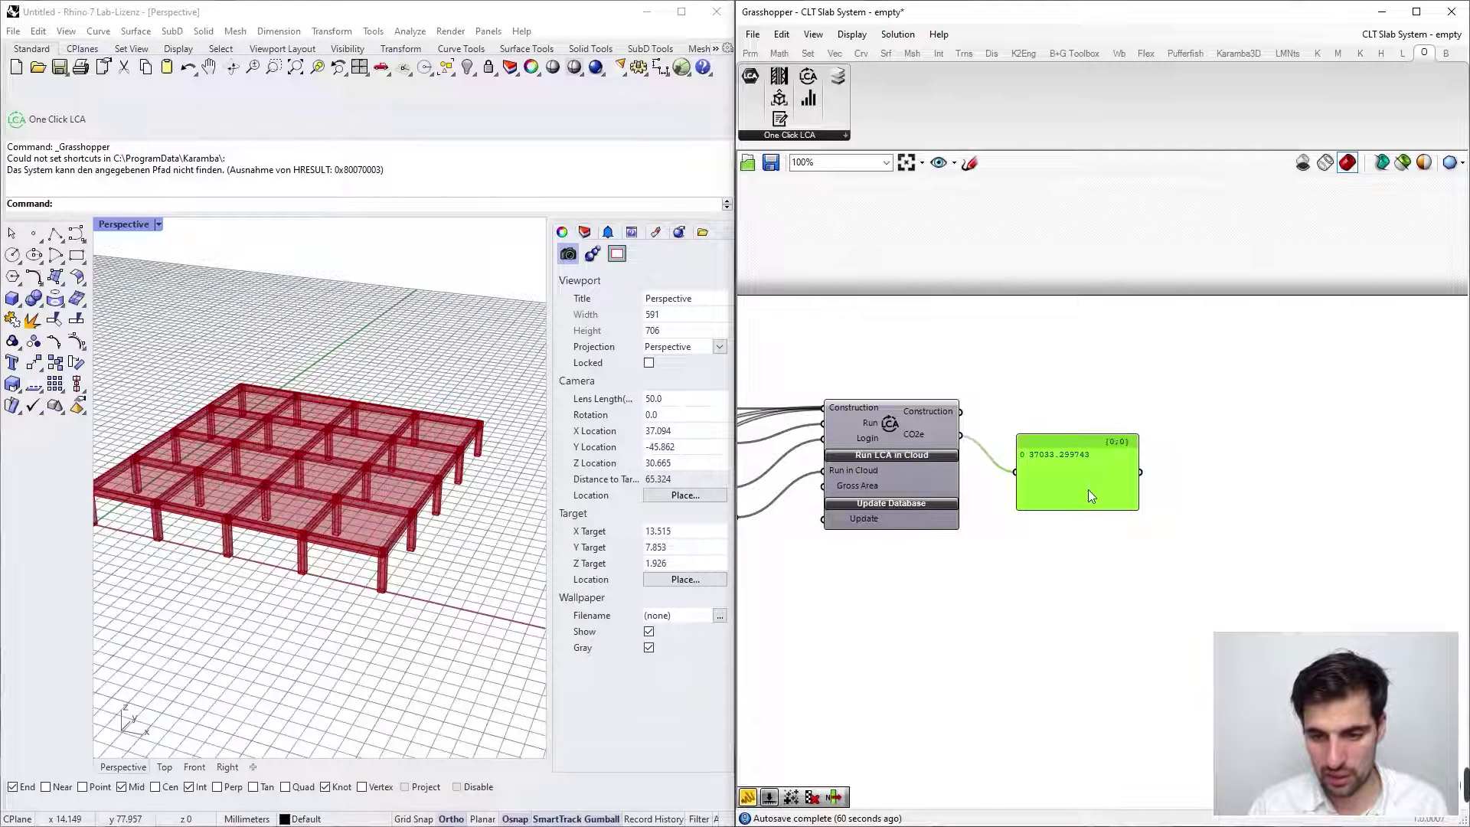
Try a Button wired to the Update input of the Run LCA in Cloud component, and delete it.
{"action": "right_click_drag", "start_coordinate": [975, 584], "coordinate": [1041, 555]}
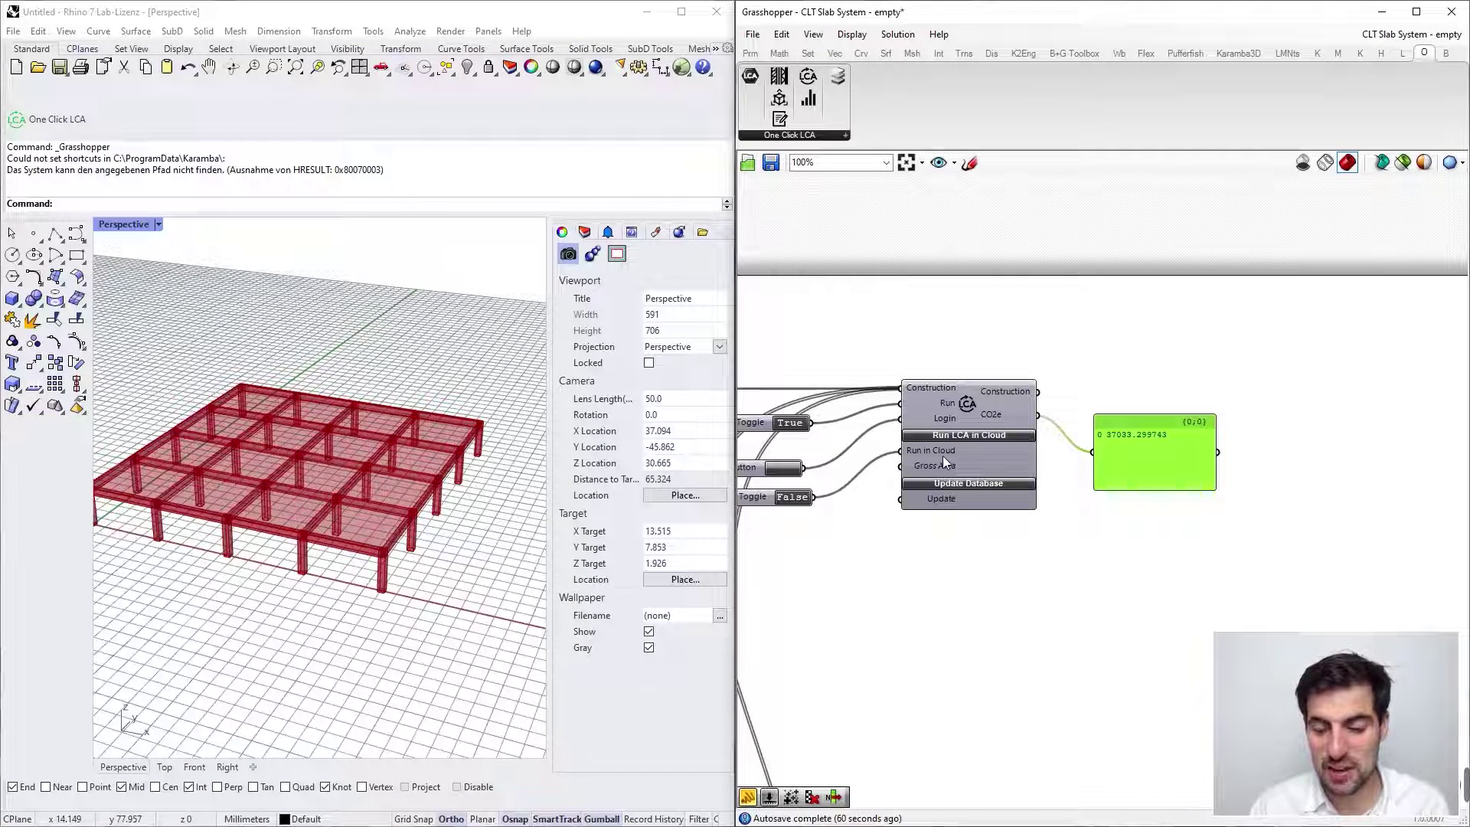
{"action": "right_click_drag", "start_coordinate": [913, 564], "coordinate": [959, 570]}
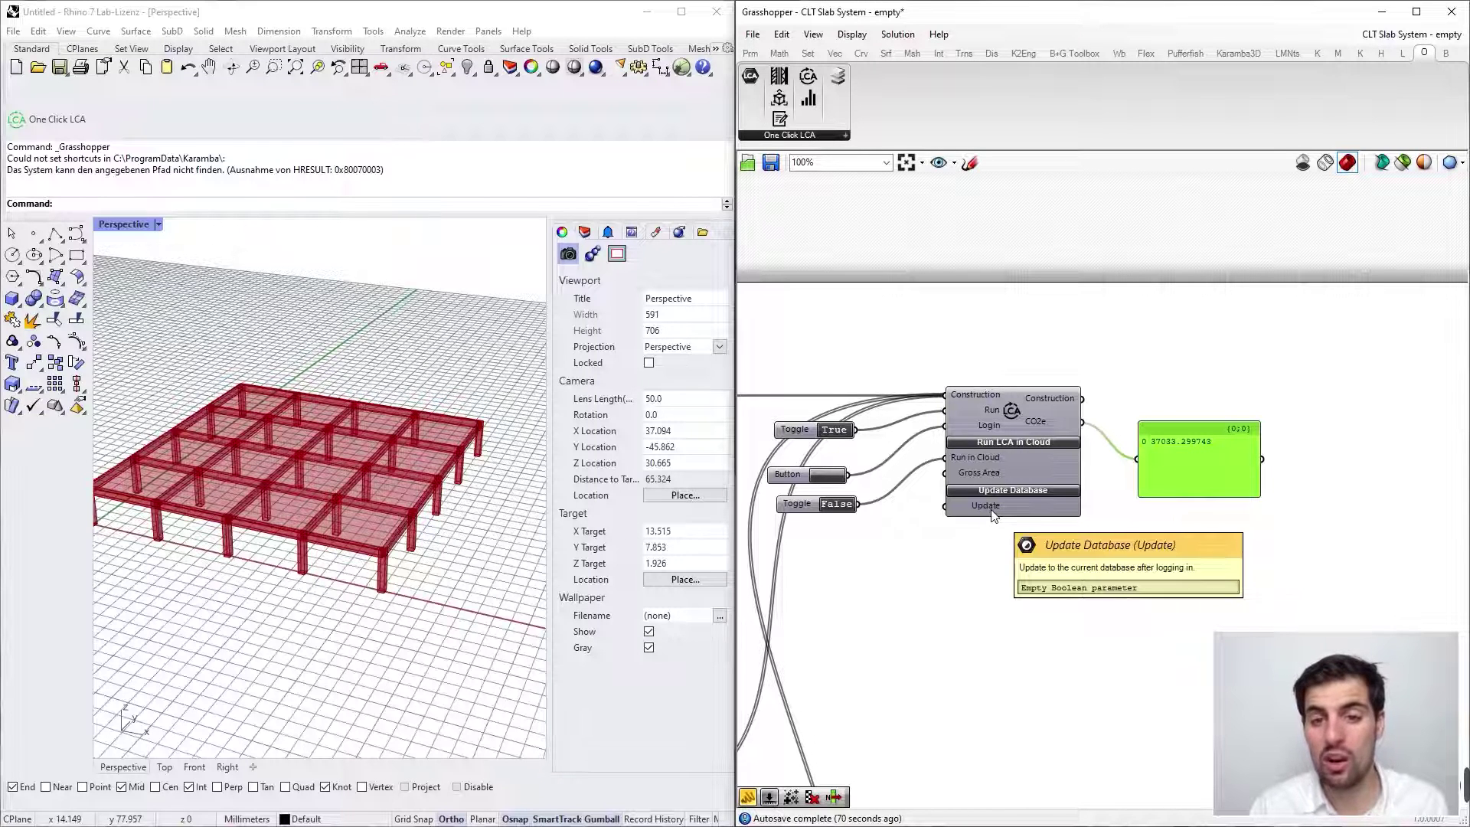
{"action": "double_click", "coordinate": [977, 582]}
{"action": "type", "text": "But"}
{"action": "left_click", "coordinate": [971, 568]}
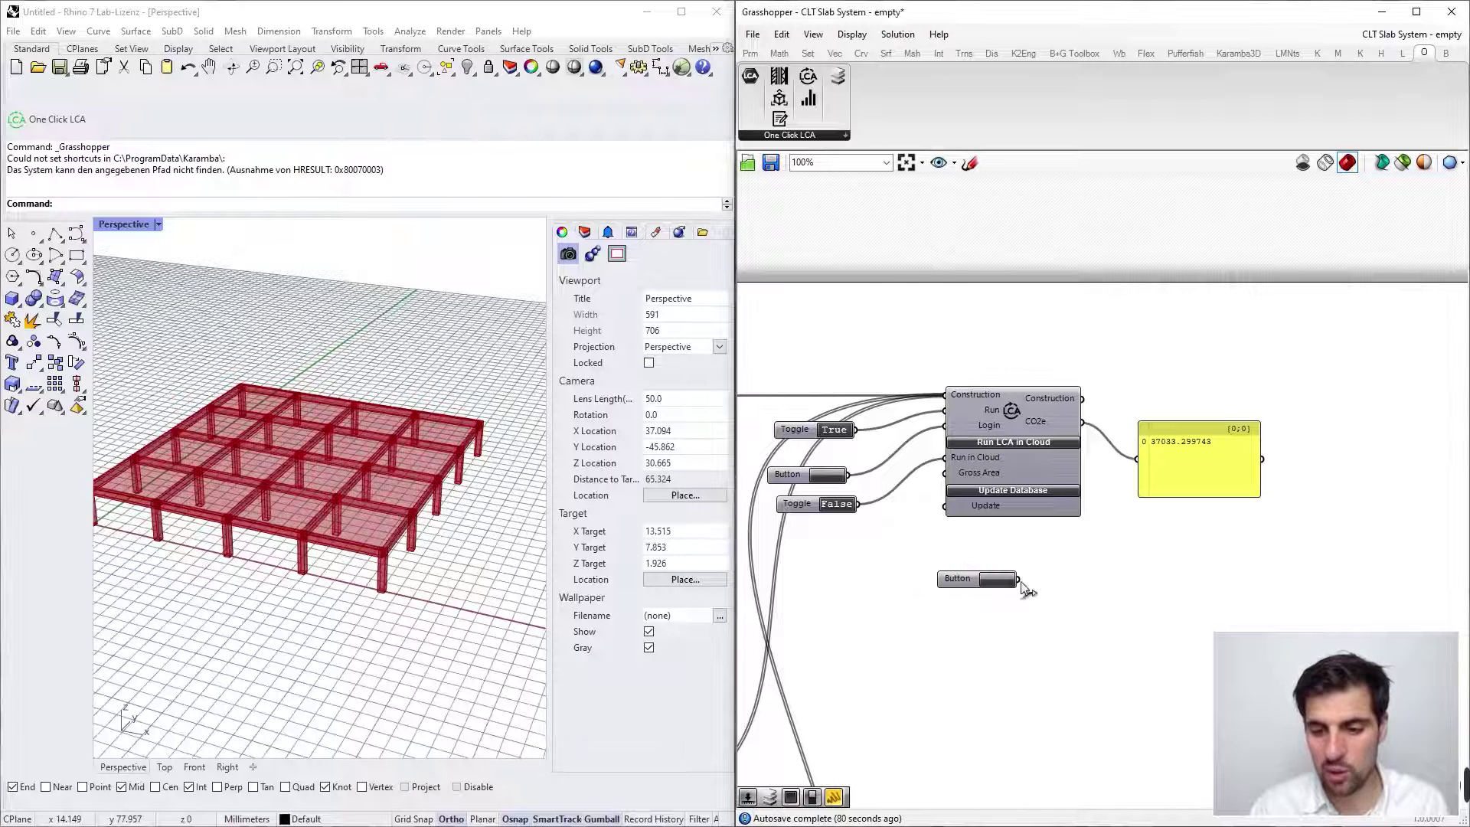
{"action": "left_click_drag", "start_coordinate": [1020, 579], "coordinate": [944, 509]}
{"action": "left_click_drag", "start_coordinate": [965, 579], "coordinate": [865, 559]}
{"action": "key", "text": "Delete"}
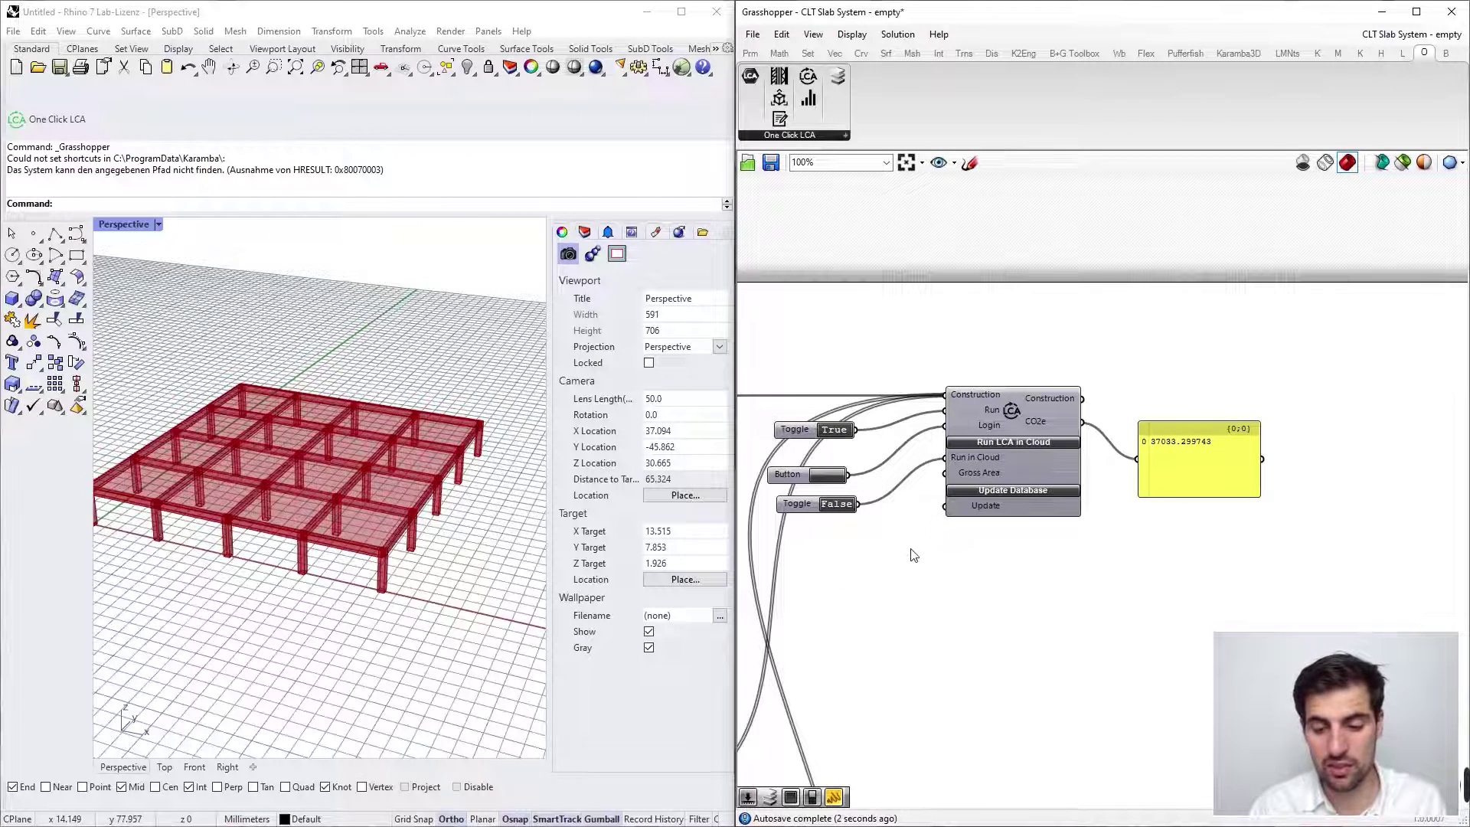
Review the upstream LCA profile, material and construction components that feed the cloud LCA component.
{"action": "scroll", "coordinate": [1109, 557], "scroll_direction": "down", "scroll_amount": 3}
{"action": "right_click_drag", "start_coordinate": [916, 557], "coordinate": [1054, 546]}
{"action": "scroll", "coordinate": [834, 487], "scroll_direction": "up", "scroll_amount": 2}
{"action": "right_click_drag", "start_coordinate": [831, 484], "coordinate": [916, 515]}
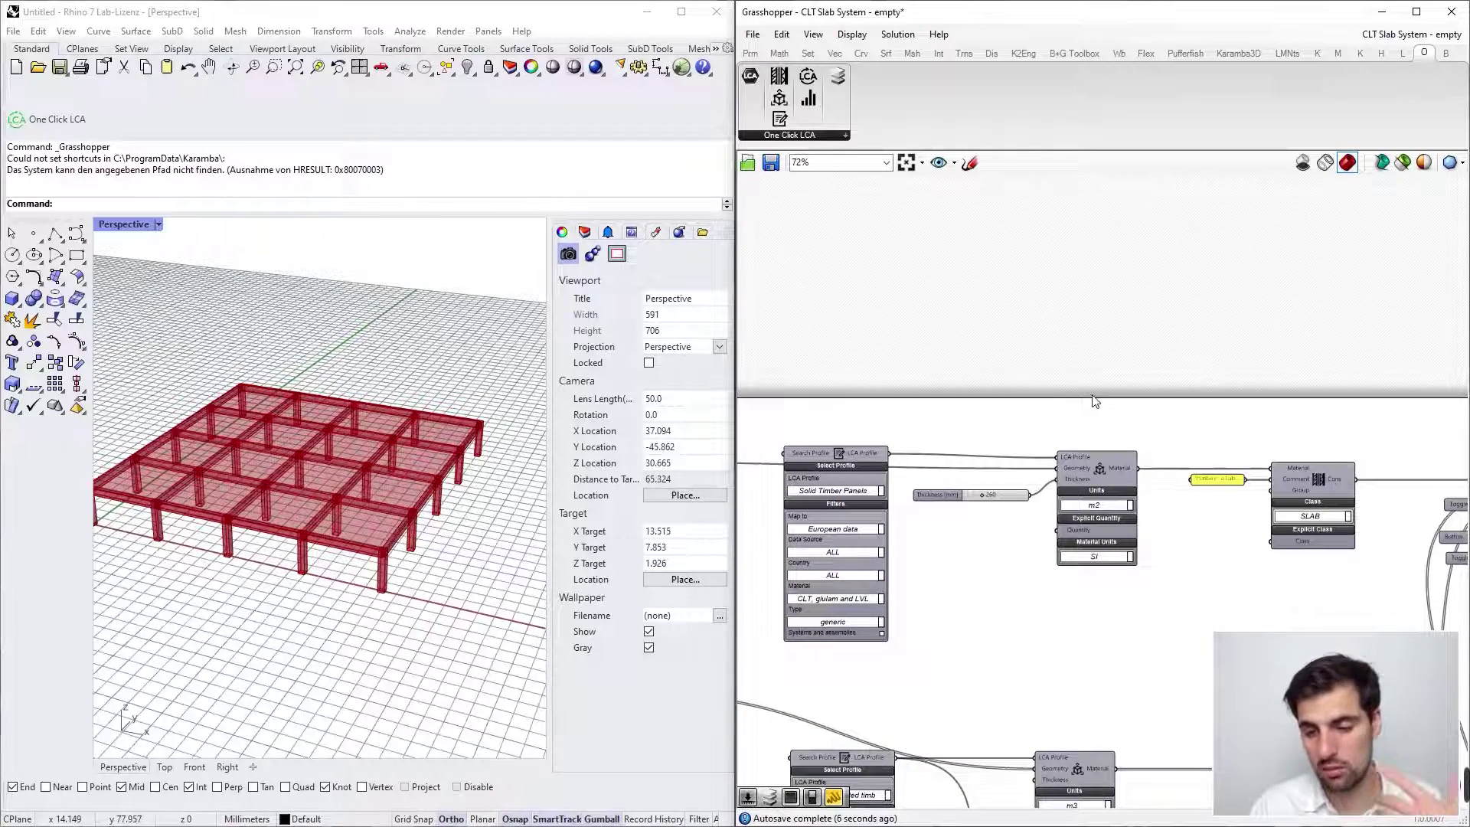
{"action": "scroll", "coordinate": [990, 368], "scroll_direction": "down", "scroll_amount": 2}
{"action": "right_click_drag", "start_coordinate": [1014, 345], "coordinate": [825, 365]}
{"action": "scroll", "coordinate": [915, 496], "scroll_direction": "up", "scroll_amount": 2}
{"action": "right_click_drag", "start_coordinate": [1012, 539], "coordinate": [889, 561]}
Move the CO2e panel down and place a One Click LCA Results (Visualize Results) component beside it.
{"action": "left_click", "coordinate": [983, 484]}
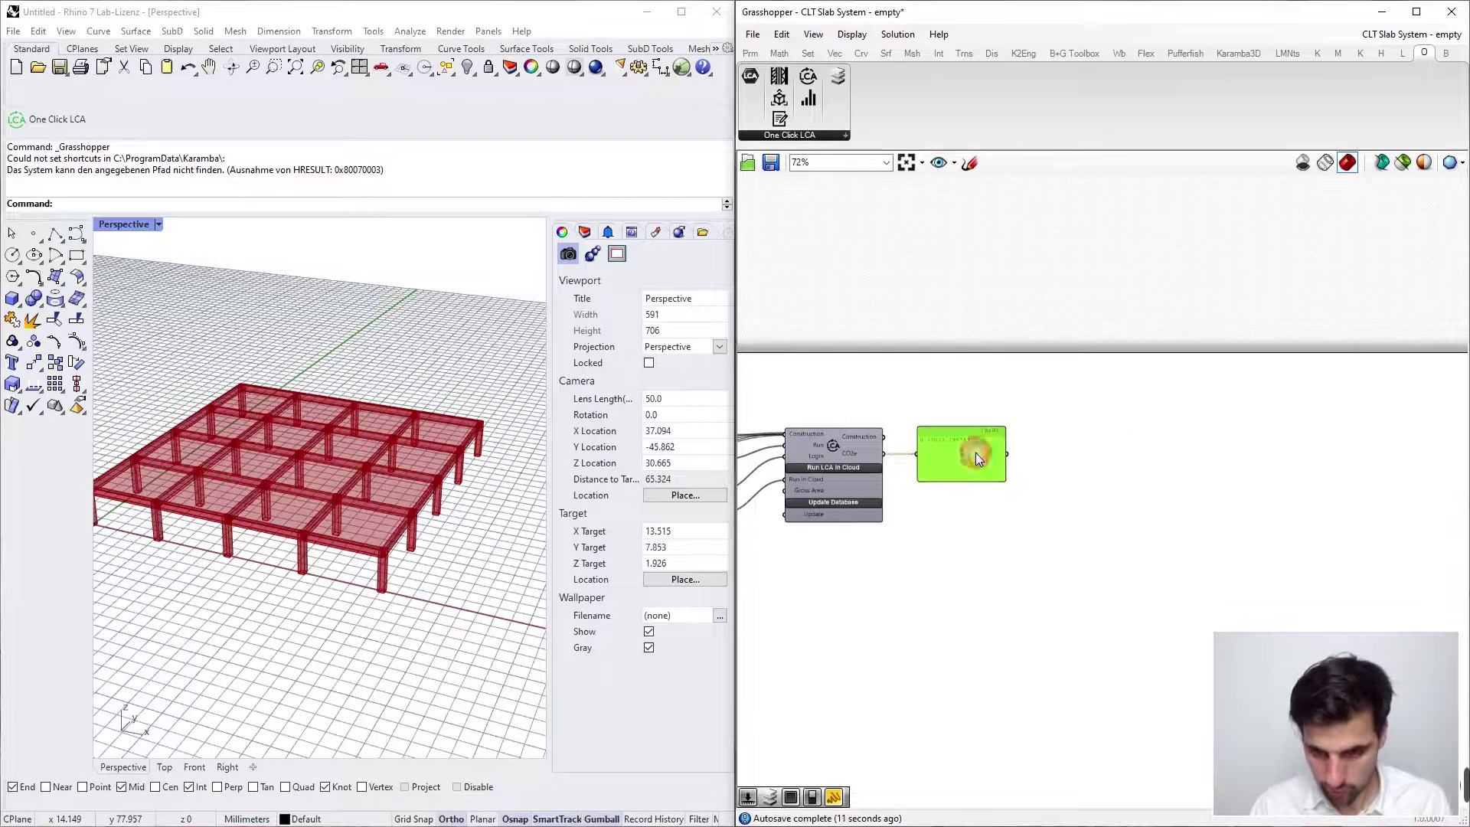
{"action": "scroll", "coordinate": [975, 456], "scroll_direction": "up", "scroll_amount": 1}
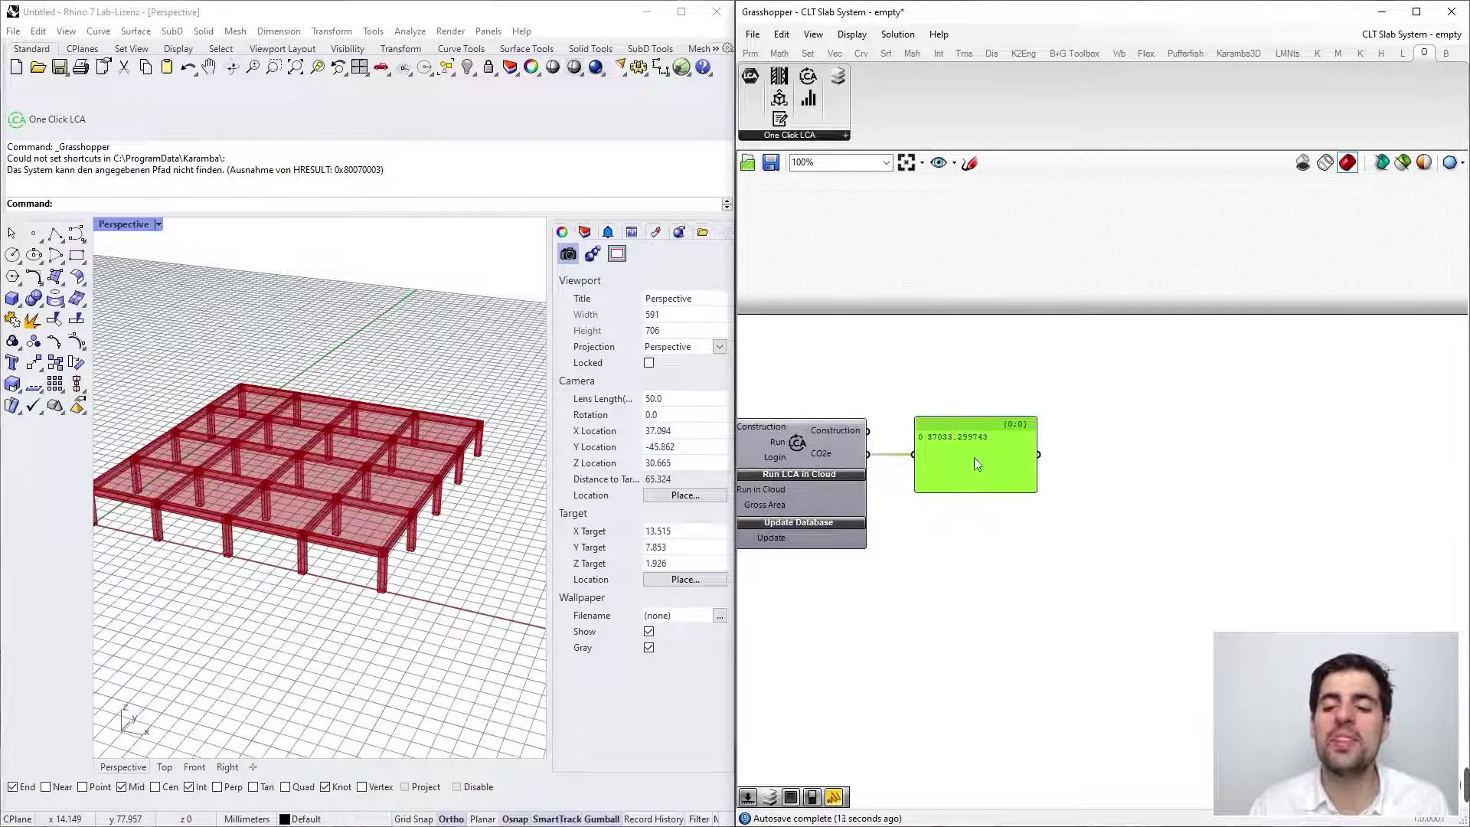
{"action": "left_click_drag", "start_coordinate": [977, 457], "coordinate": [984, 517]}
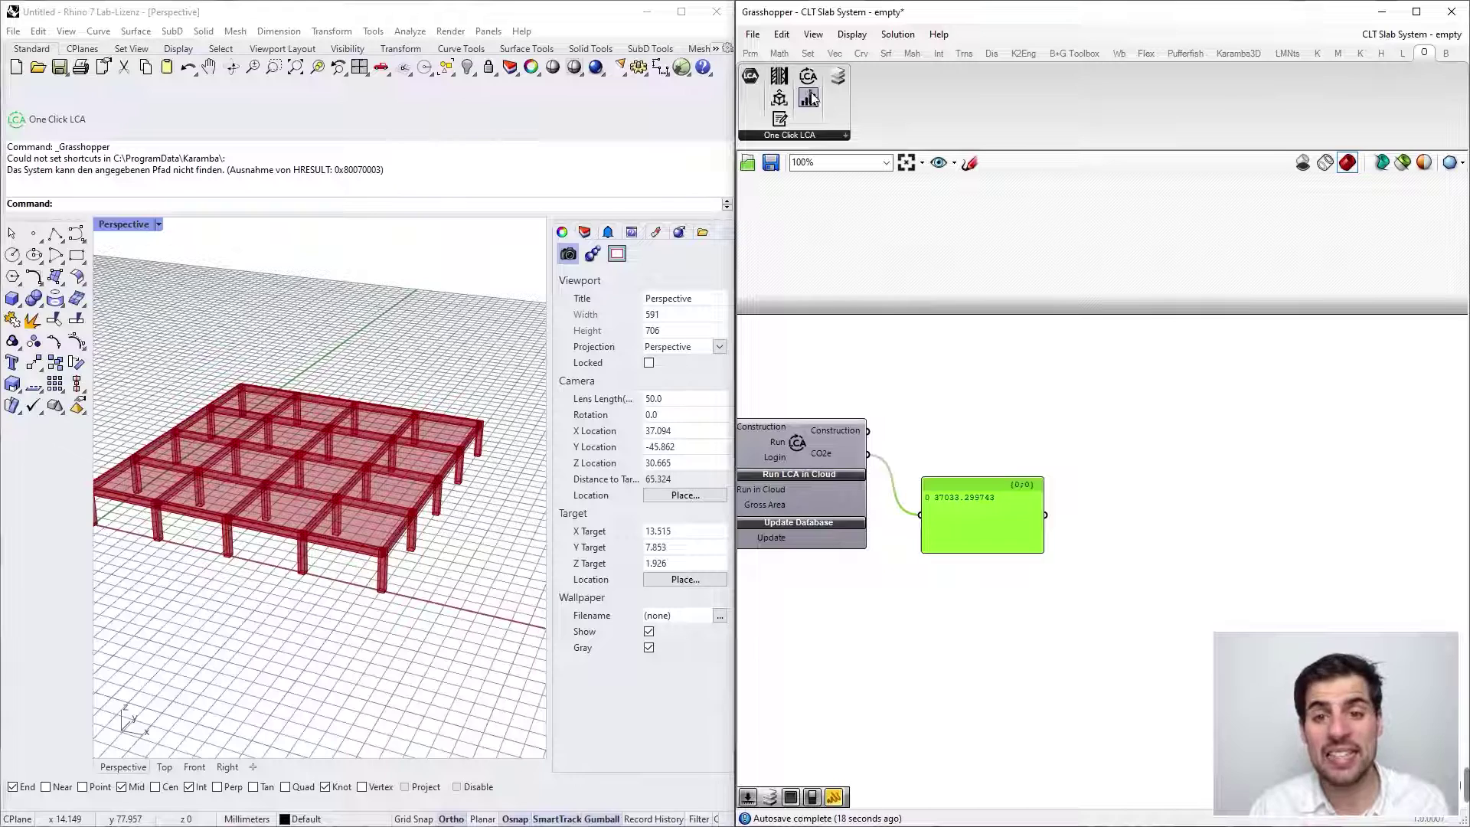
{"action": "left_click_drag", "start_coordinate": [813, 98], "coordinate": [1141, 460]}
{"action": "right_click_drag", "start_coordinate": [985, 427], "coordinate": [912, 417]}
{"action": "left_click_drag", "start_coordinate": [1055, 252], "coordinate": [1070, 349]}
{"action": "right_click_drag", "start_coordinate": [973, 345], "coordinate": [1024, 292]}
{"action": "left_click_drag", "start_coordinate": [1120, 296], "coordinate": [1057, 347]}
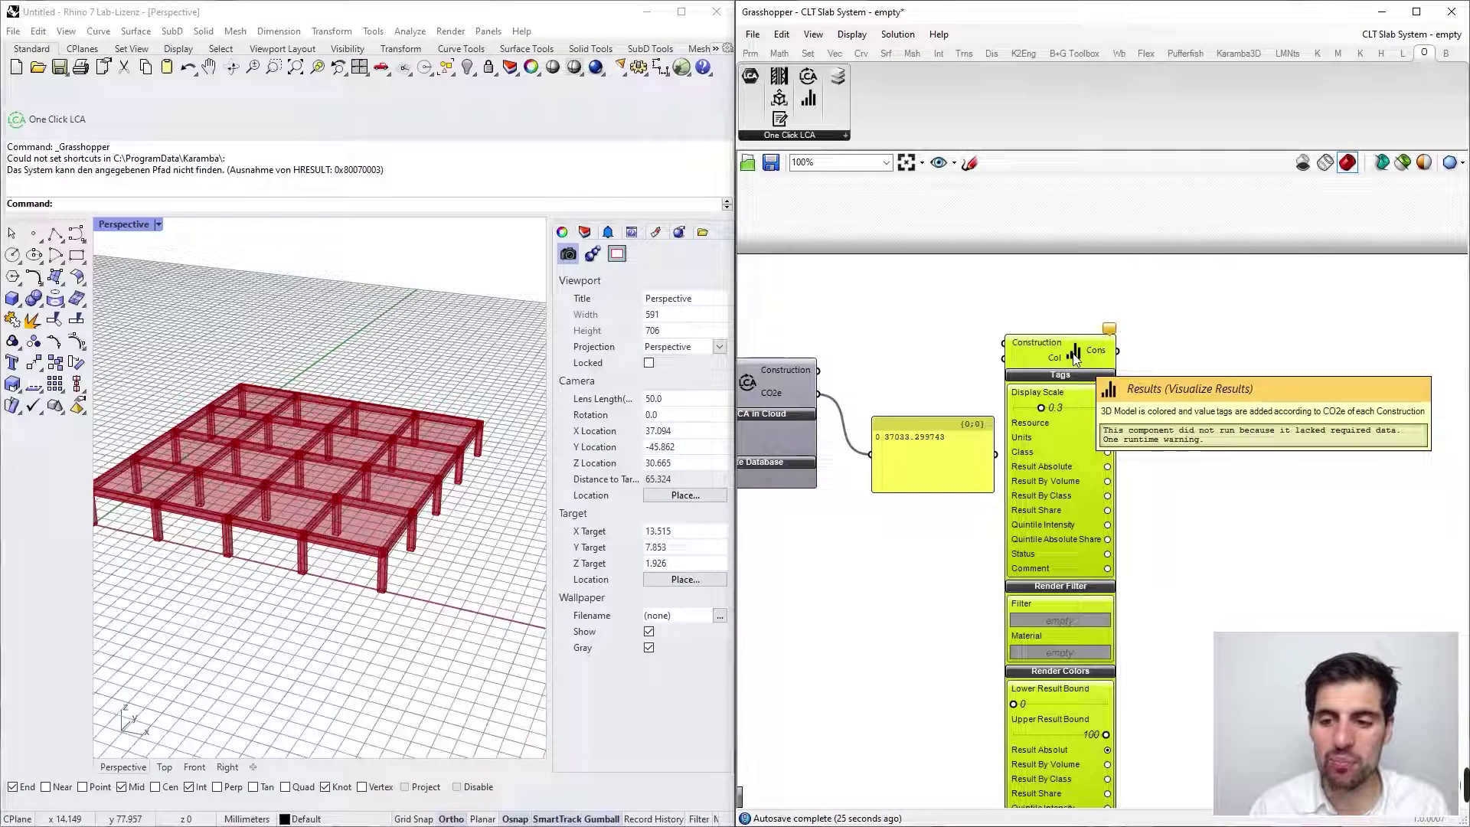
Connect the LCA component's Construction output to the Construction input of the Results component and inspect the coloured model.
{"action": "left_click", "coordinate": [880, 364]}
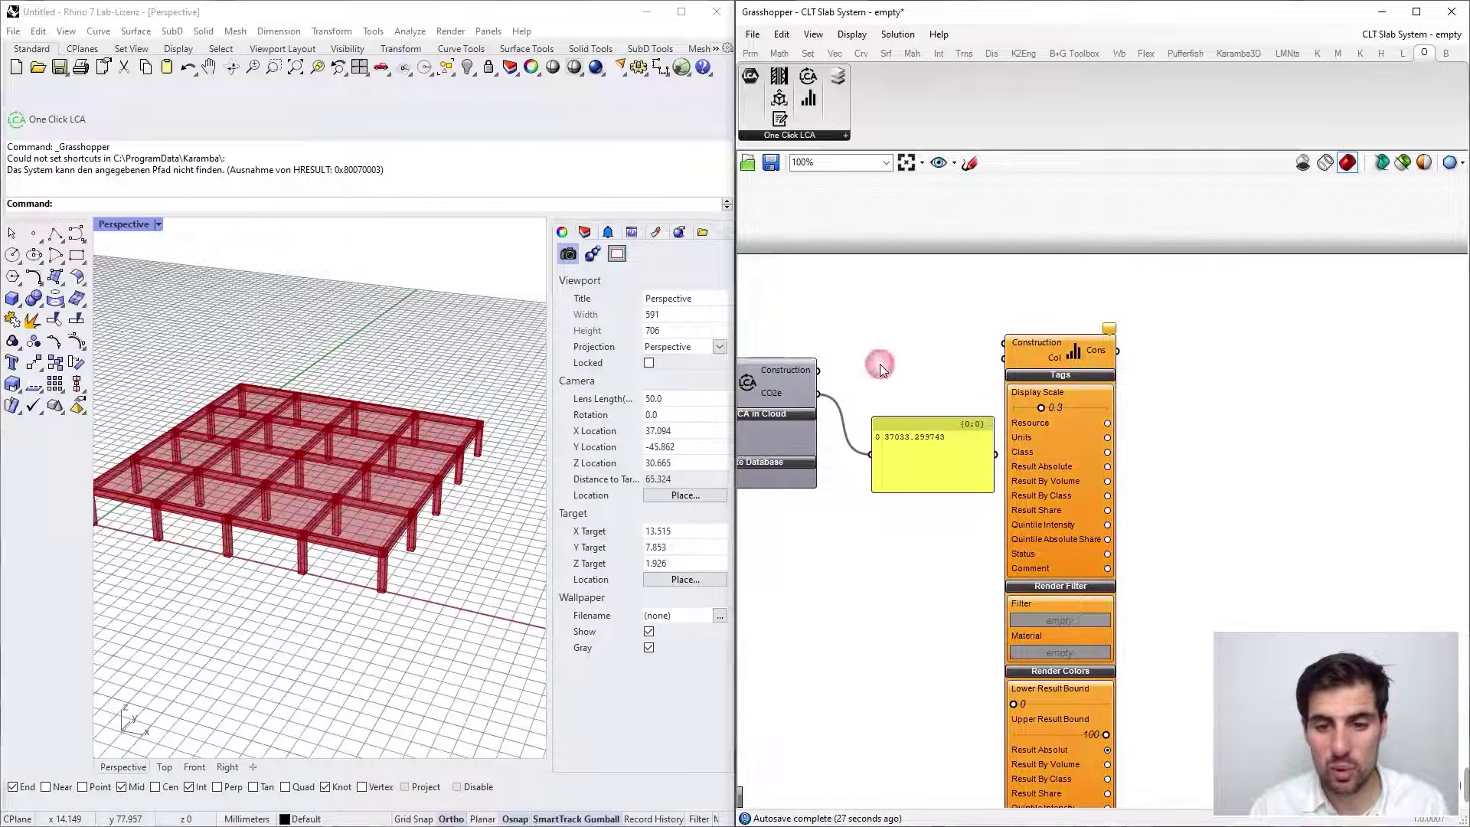
{"action": "left_click_drag", "start_coordinate": [818, 371], "coordinate": [1087, 373]}
{"action": "left_click", "coordinate": [986, 328]}
{"action": "right_click_drag", "start_coordinate": [922, 309], "coordinate": [998, 306]}
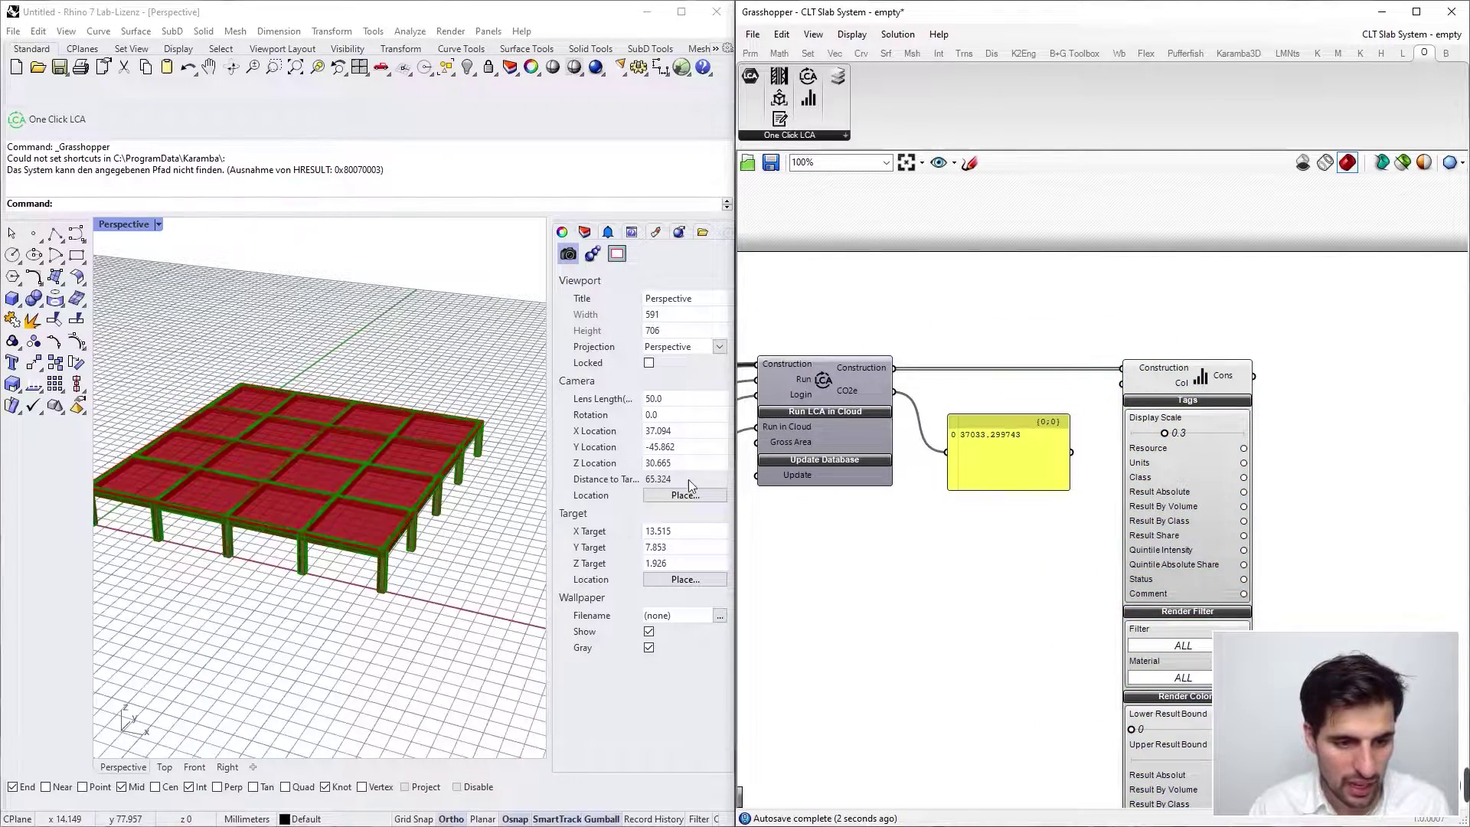
{"action": "right_click_drag", "start_coordinate": [324, 536], "coordinate": [502, 452]}
{"action": "right_click_drag", "start_coordinate": [104, 453], "coordinate": [223, 484]}
Turn off the preview of the slab, column and beam geometry parameters upstream of the LCA profiles.
{"action": "scroll", "coordinate": [969, 516], "scroll_direction": "down", "scroll_amount": 6}
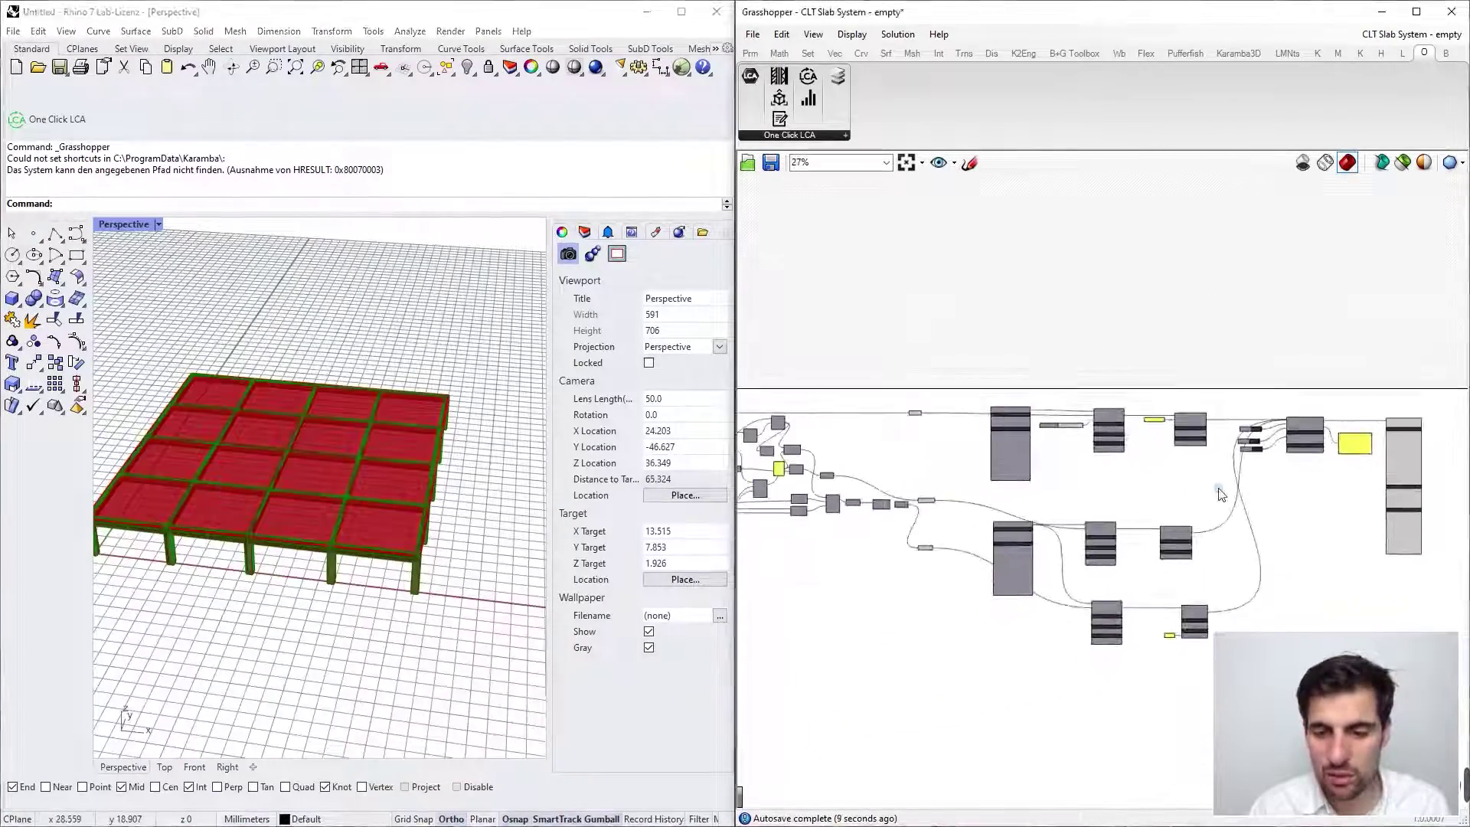
{"action": "scroll", "coordinate": [949, 516], "scroll_direction": "up", "scroll_amount": 4}
{"action": "left_click_drag", "start_coordinate": [934, 683], "coordinate": [860, 329]}
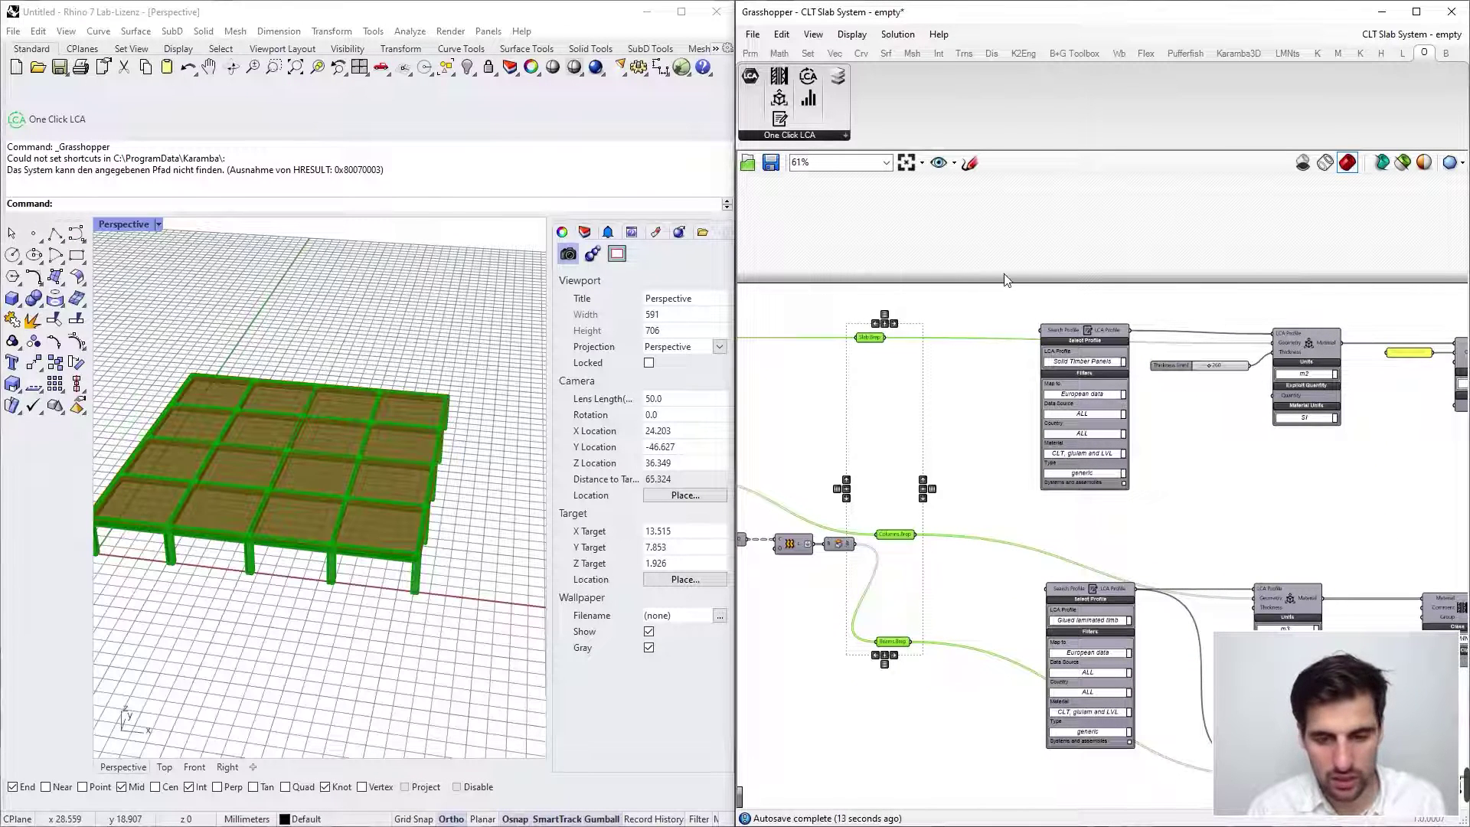
{"action": "right_click", "coordinate": [954, 296]}
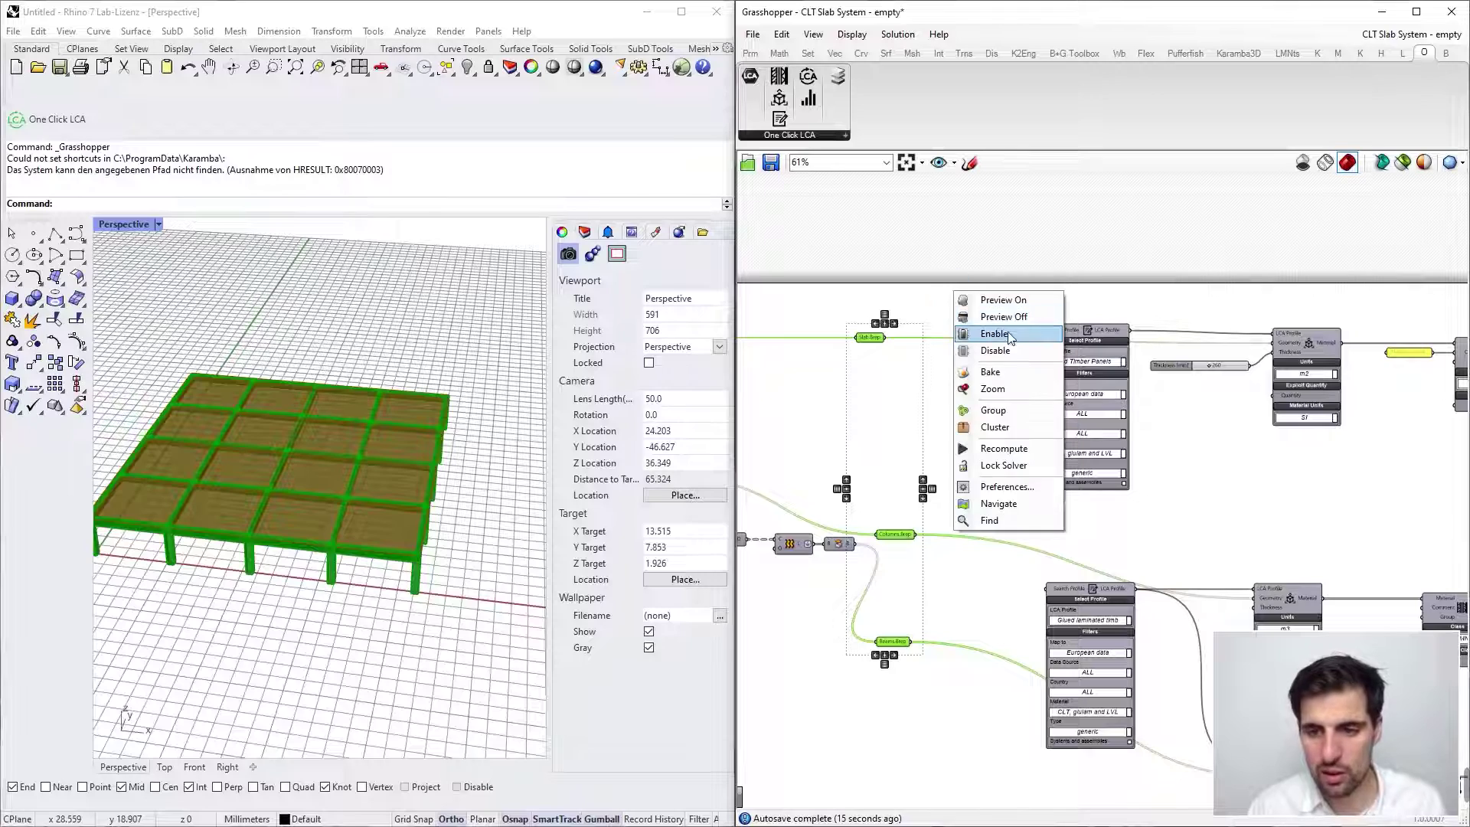
{"action": "left_click", "coordinate": [988, 317]}
{"action": "left_click", "coordinate": [1035, 305]}
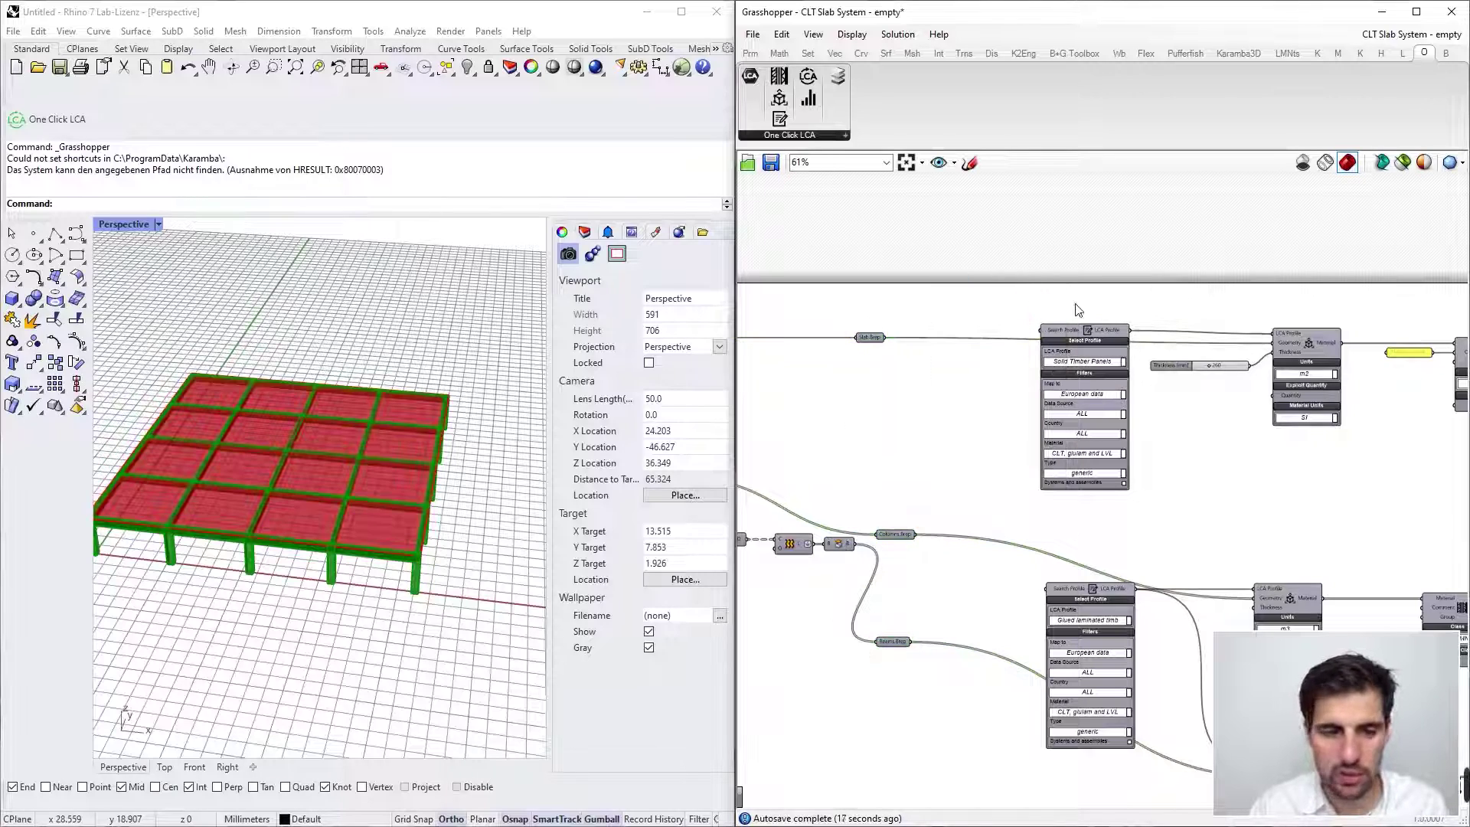
Enable the Result Absolute tags on the Results component for the timber slab model.
{"action": "right_click_drag", "start_coordinate": [250, 588], "coordinate": [203, 545]}
{"action": "scroll", "coordinate": [784, 288], "scroll_direction": "down", "scroll_amount": 3}
{"action": "right_click_drag", "start_coordinate": [785, 288], "coordinate": [498, 360]}
{"action": "right_click_drag", "start_coordinate": [1336, 369], "coordinate": [1091, 336]}
{"action": "scroll", "coordinate": [922, 450], "scroll_direction": "up", "scroll_amount": 4}
{"action": "right_click_drag", "start_coordinate": [920, 393], "coordinate": [988, 315]}
{"action": "scroll", "coordinate": [982, 320], "scroll_direction": "up", "scroll_amount": 1}
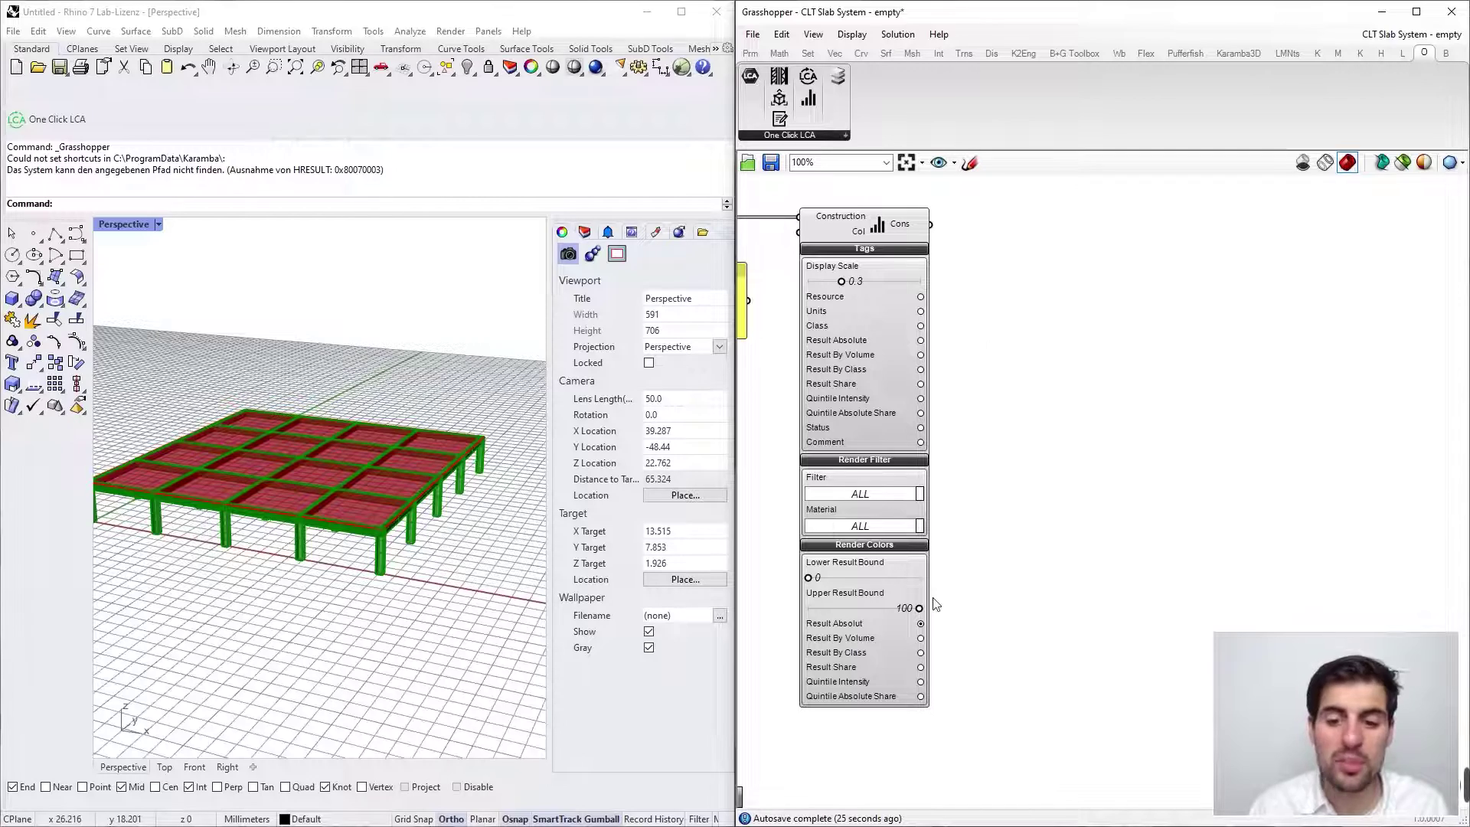
{"action": "right_click_drag", "start_coordinate": [230, 467], "coordinate": [204, 513]}
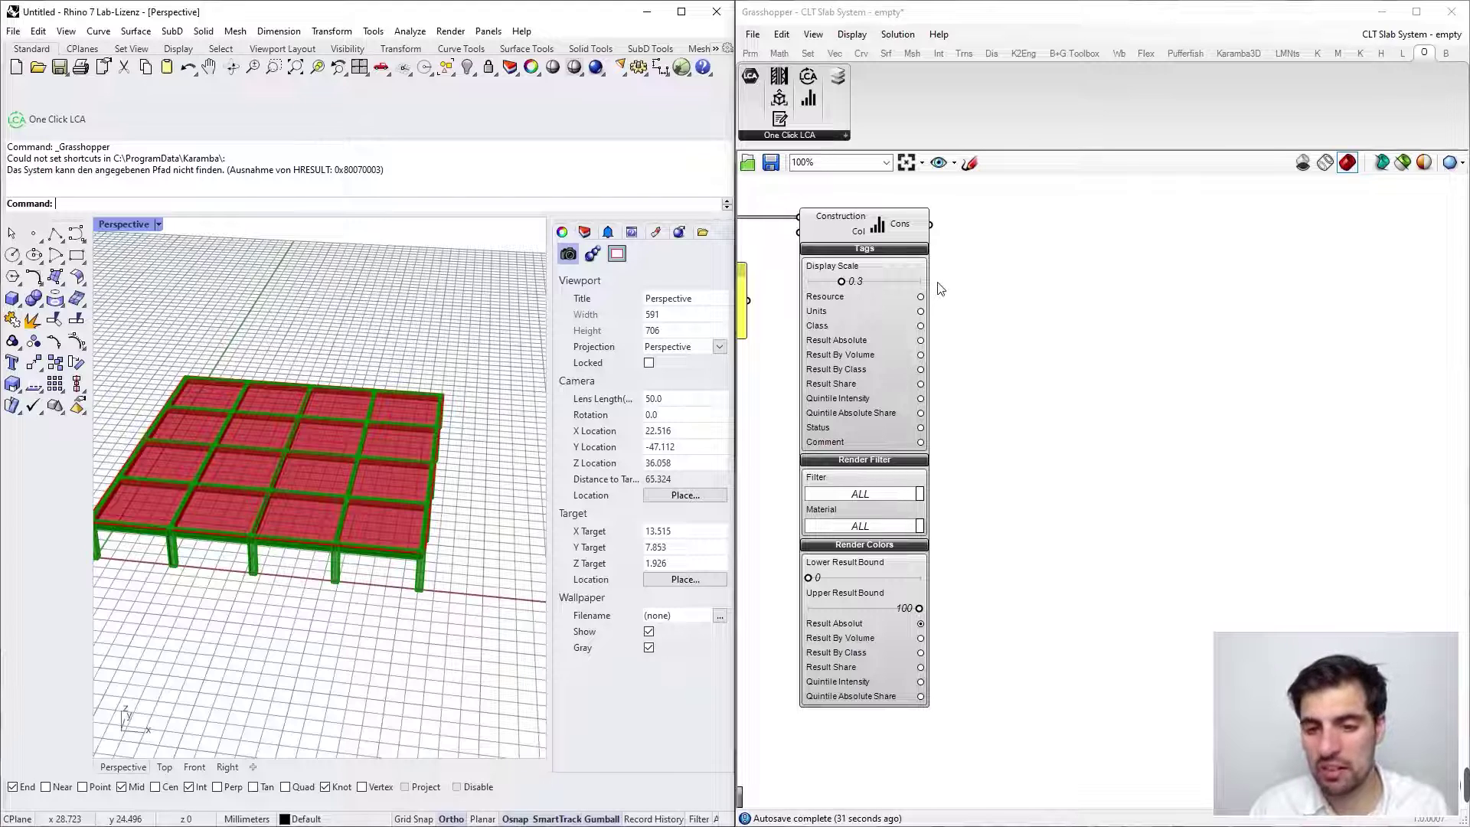
{"action": "right_click_drag", "start_coordinate": [348, 359], "coordinate": [303, 376]}
{"action": "left_click", "coordinate": [921, 340]}
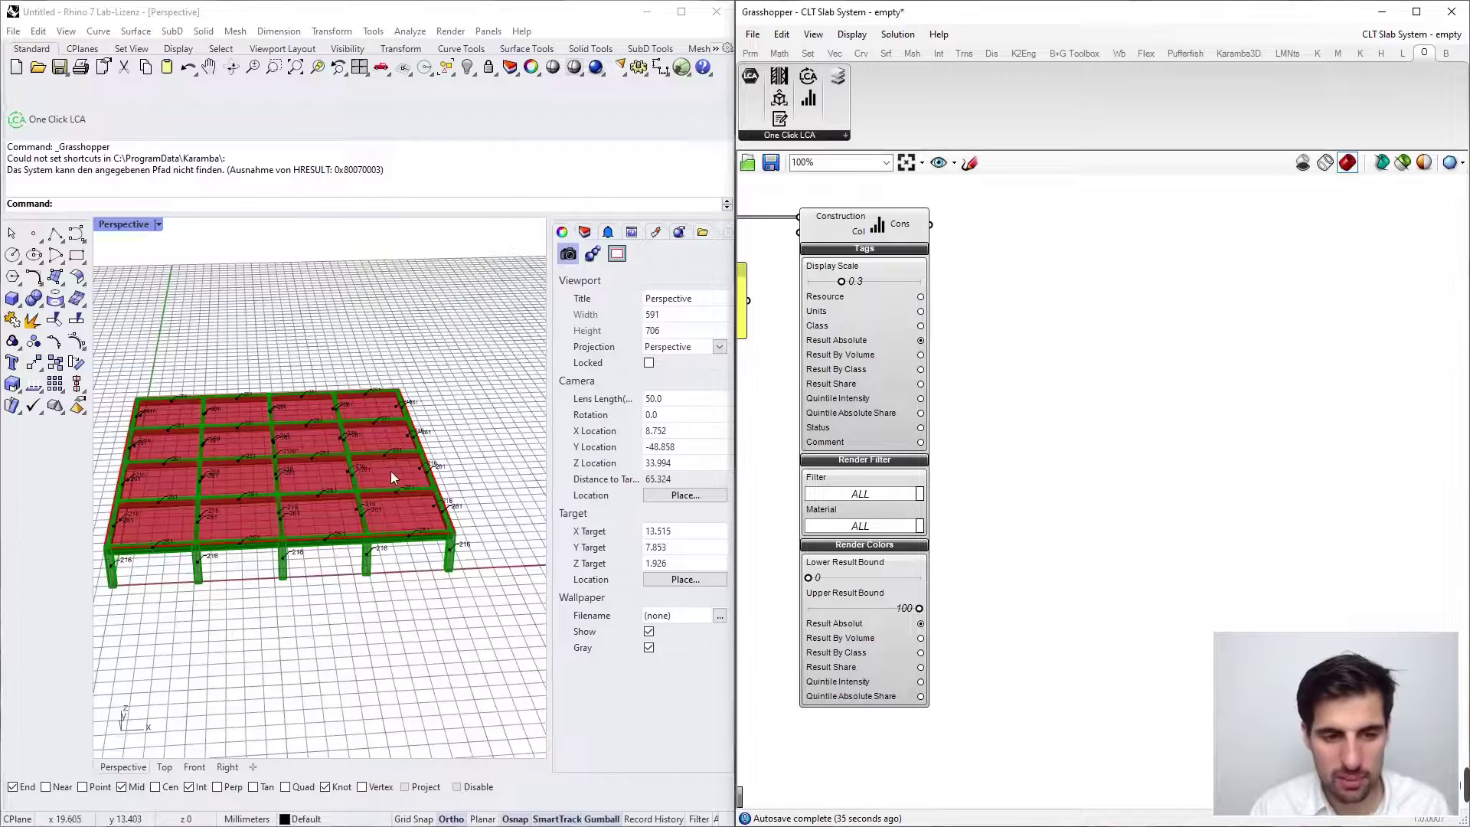
Examine the absolute CO2e tags on the columns, beams and slab from several angles in the Rhino model.
{"action": "right_click_drag", "start_coordinate": [388, 471], "coordinate": [490, 582]}
{"action": "scroll", "coordinate": [296, 505], "scroll_direction": "up", "scroll_amount": 5}
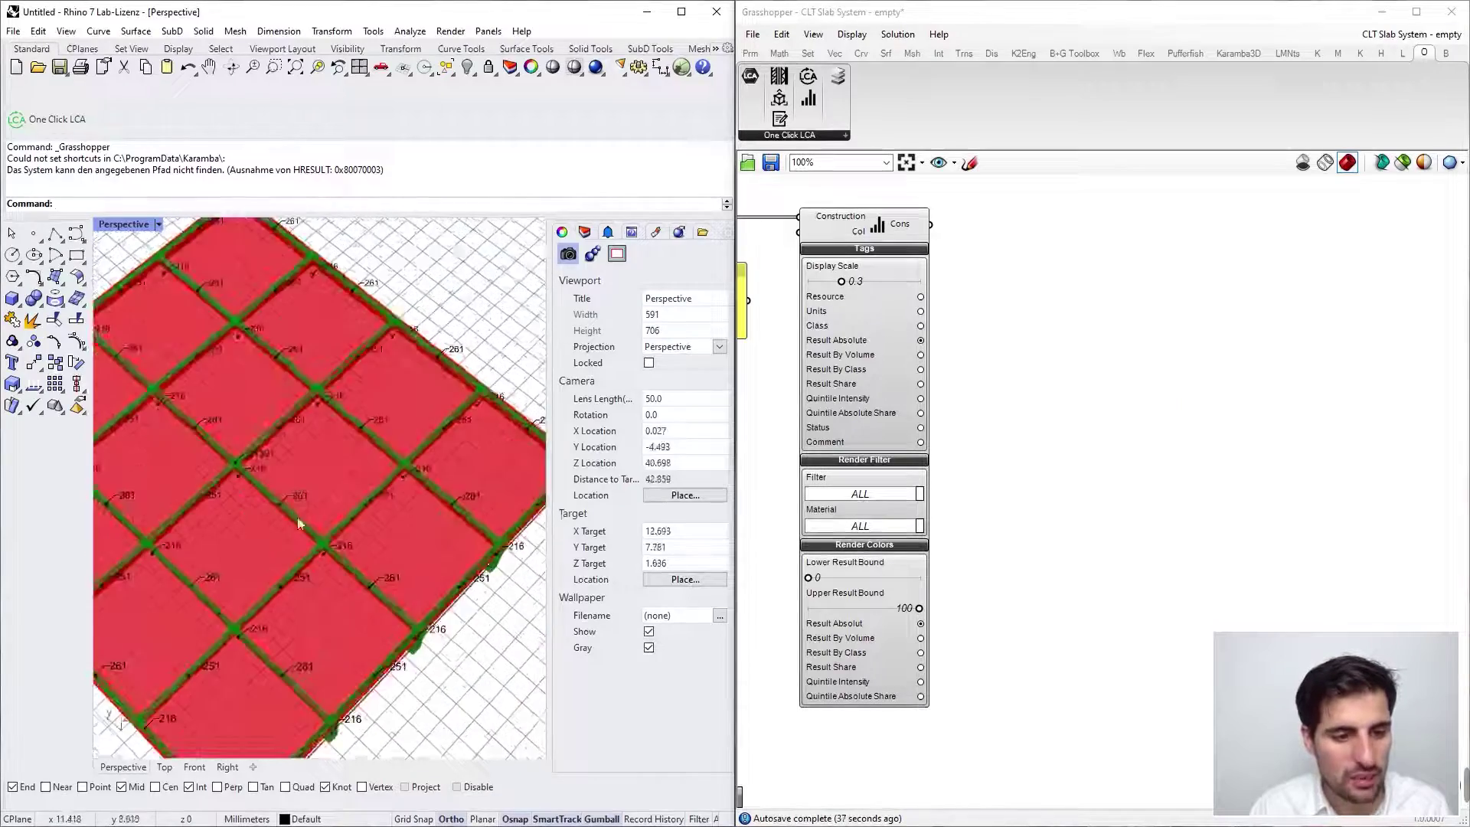
{"action": "right_click_drag", "start_coordinate": [317, 450], "coordinate": [404, 388]}
{"action": "scroll", "coordinate": [380, 639], "scroll_direction": "up", "scroll_amount": 2}
{"action": "right_click_drag", "start_coordinate": [380, 639], "coordinate": [349, 627]}
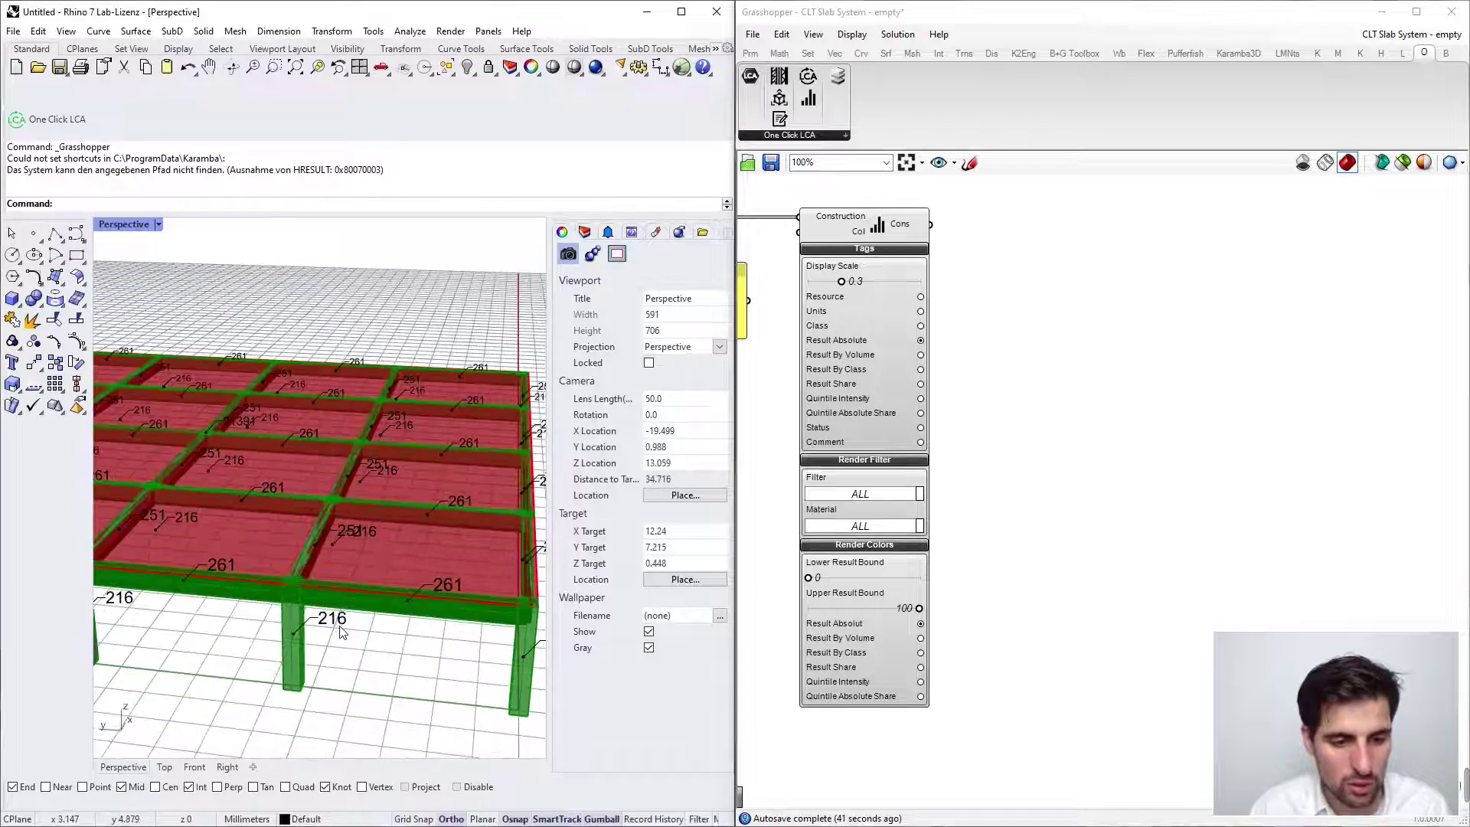
{"action": "right_click_drag", "start_coordinate": [451, 637], "coordinate": [406, 678]}
{"action": "right_click_drag", "start_coordinate": [211, 379], "coordinate": [159, 452]}
{"action": "scroll", "coordinate": [252, 464], "scroll_direction": "up", "scroll_amount": 6}
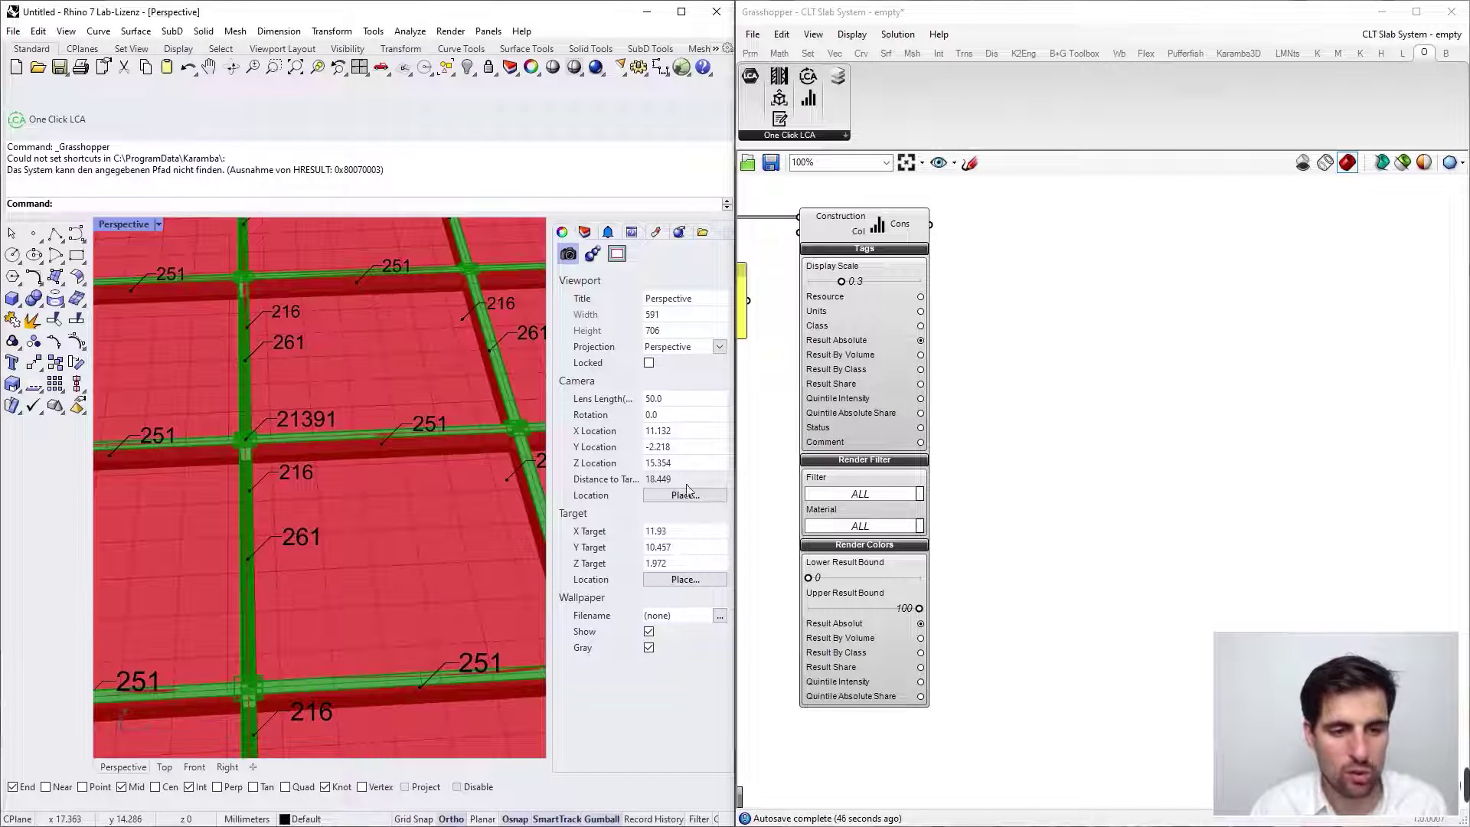
{"action": "scroll", "coordinate": [359, 465], "scroll_direction": "down", "scroll_amount": 3}
{"action": "right_click_drag", "start_coordinate": [393, 451], "coordinate": [354, 425]}
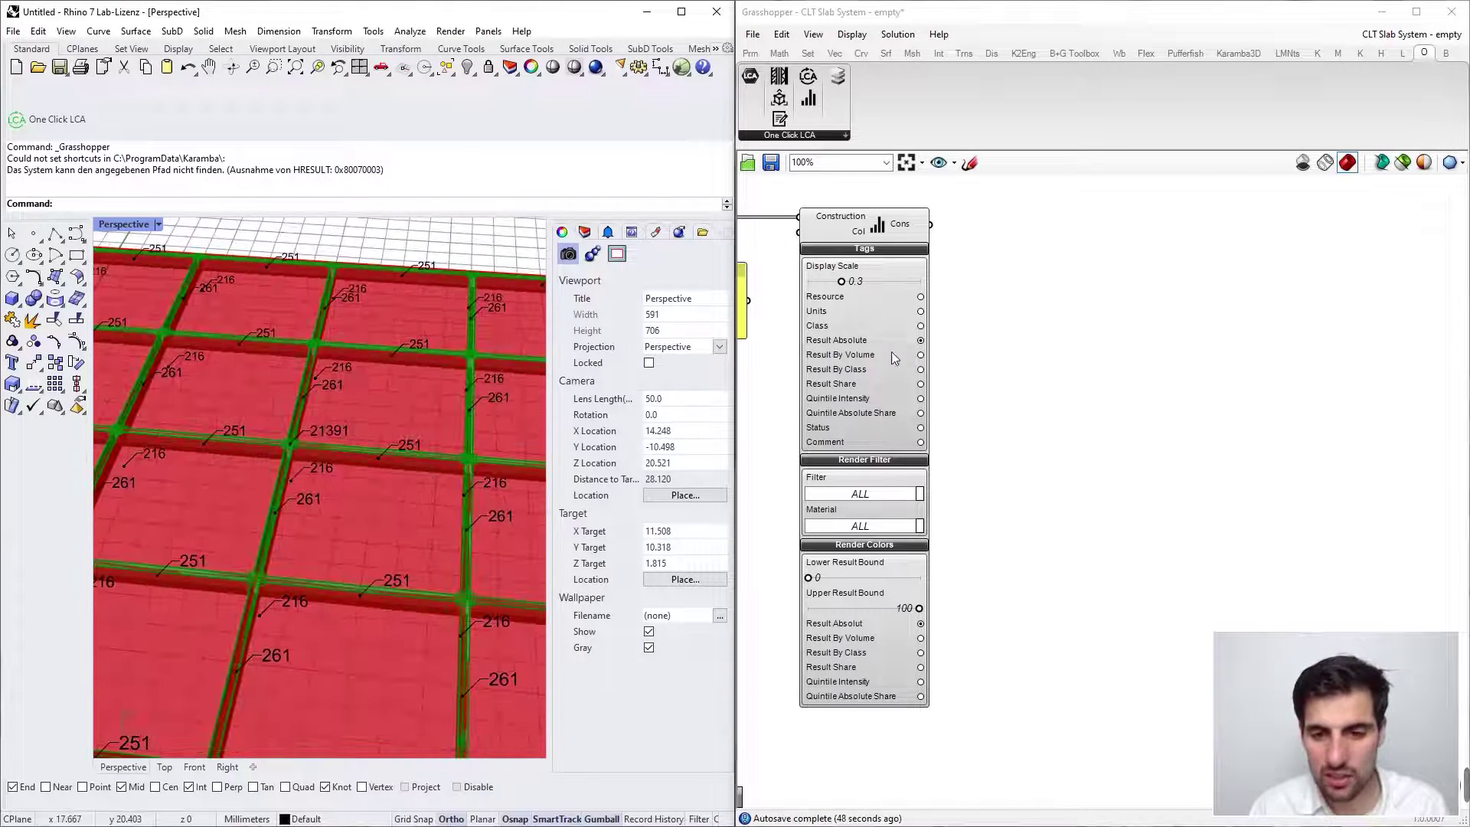
Switch the Results component's tags to Result By Volume and view them across the whole structure.
{"action": "right_click_drag", "start_coordinate": [978, 351], "coordinate": [962, 312]}
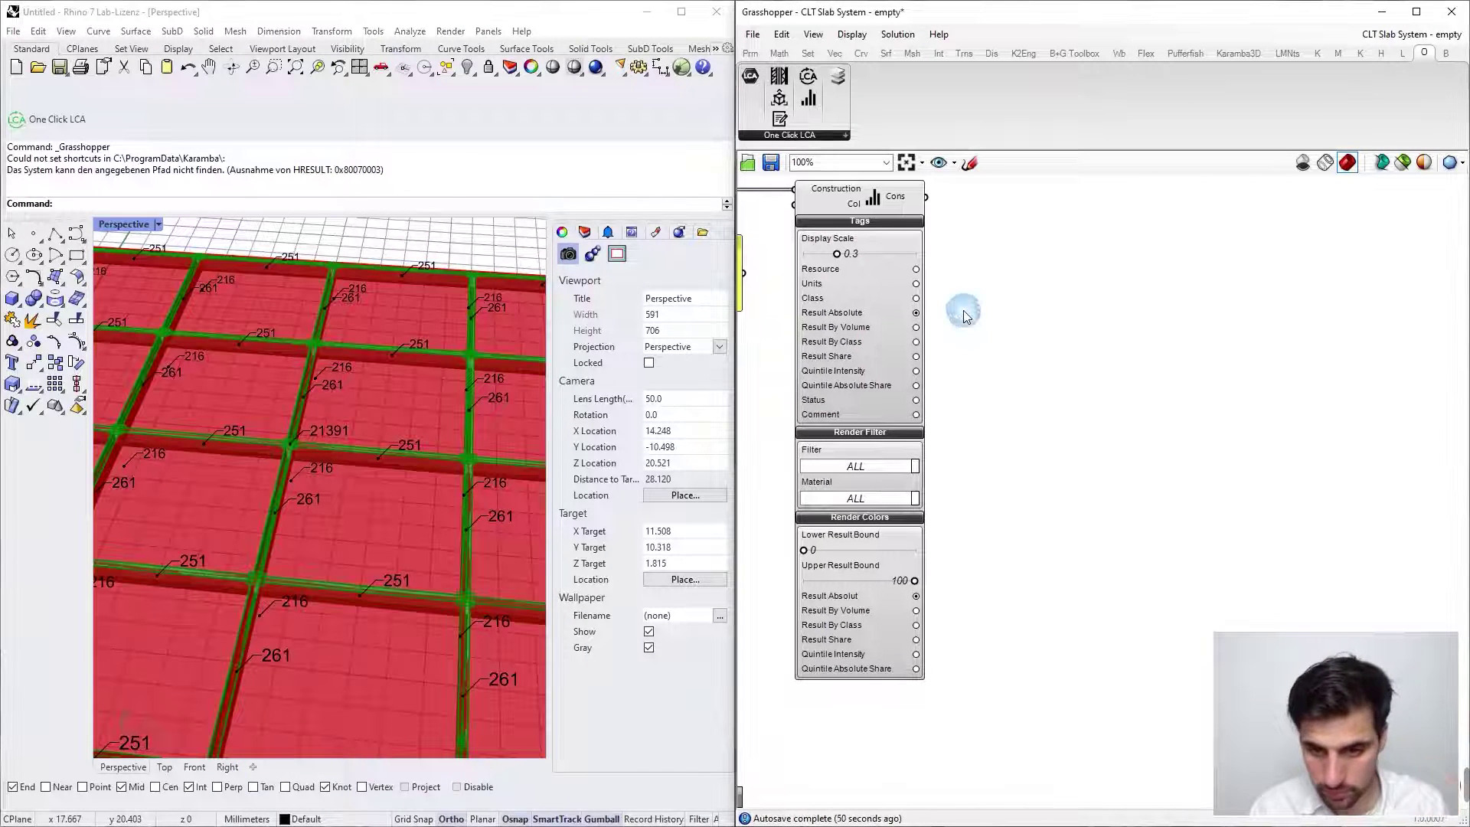
{"action": "left_click", "coordinate": [917, 328]}
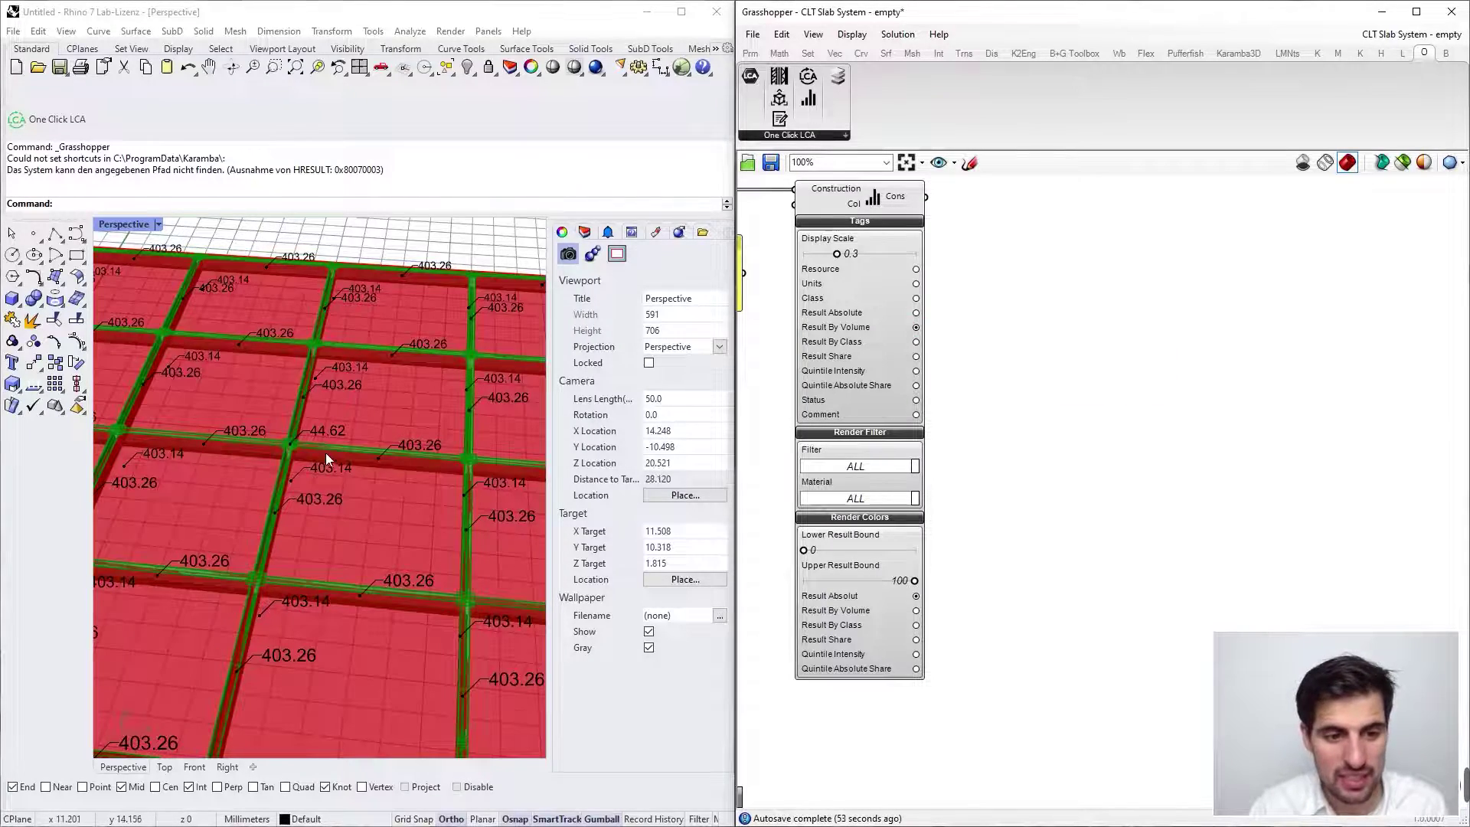
{"action": "scroll", "coordinate": [325, 452], "scroll_direction": "down", "scroll_amount": 3}
{"action": "right_click_drag", "start_coordinate": [333, 475], "coordinate": [259, 433]}
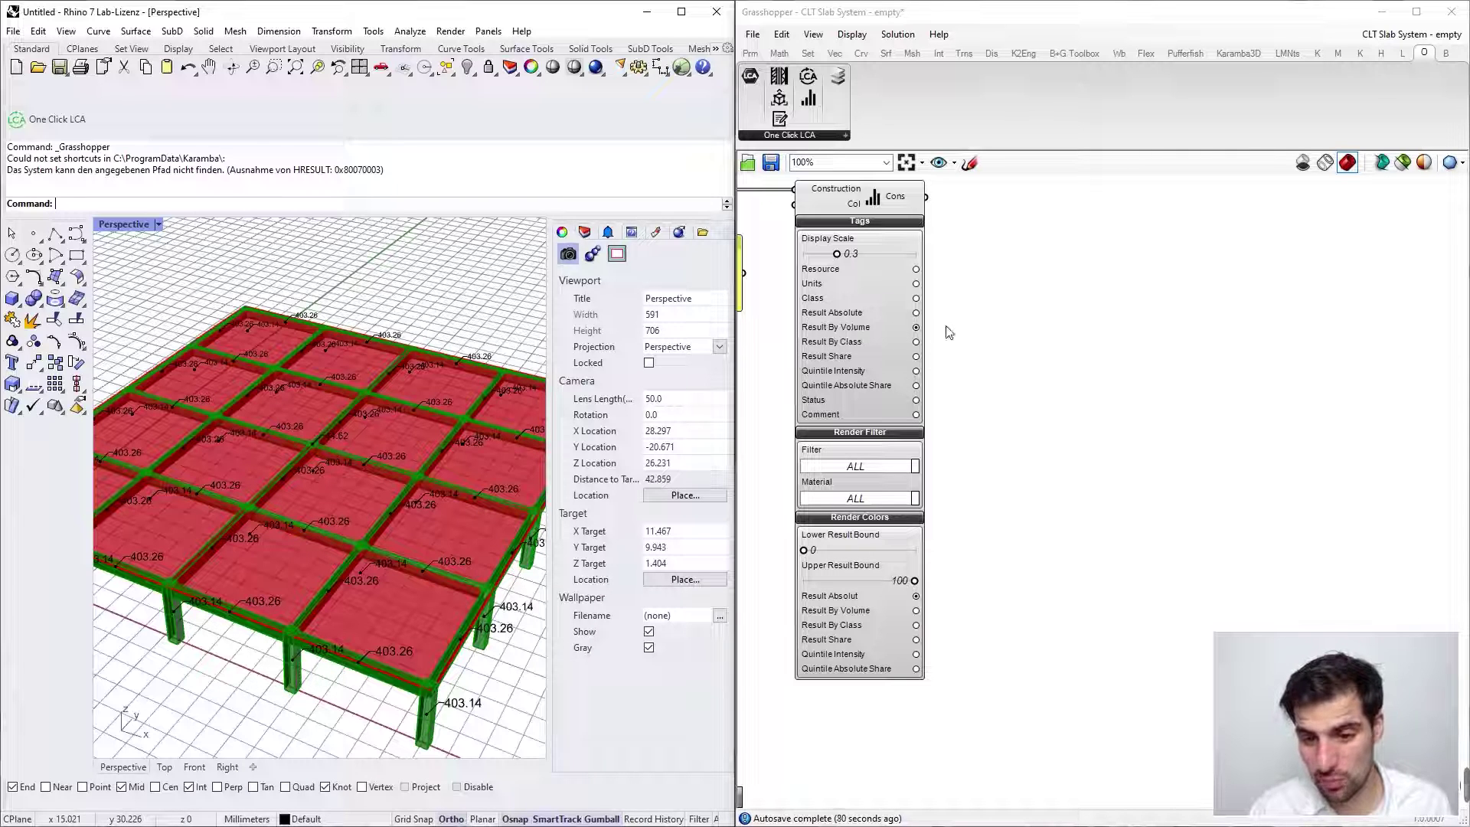
Set the Units of the timber slab's LCA material component to m3 and check the slab's volume-based tag in the model.
{"action": "scroll", "coordinate": [957, 341], "scroll_direction": "down", "scroll_amount": 2}
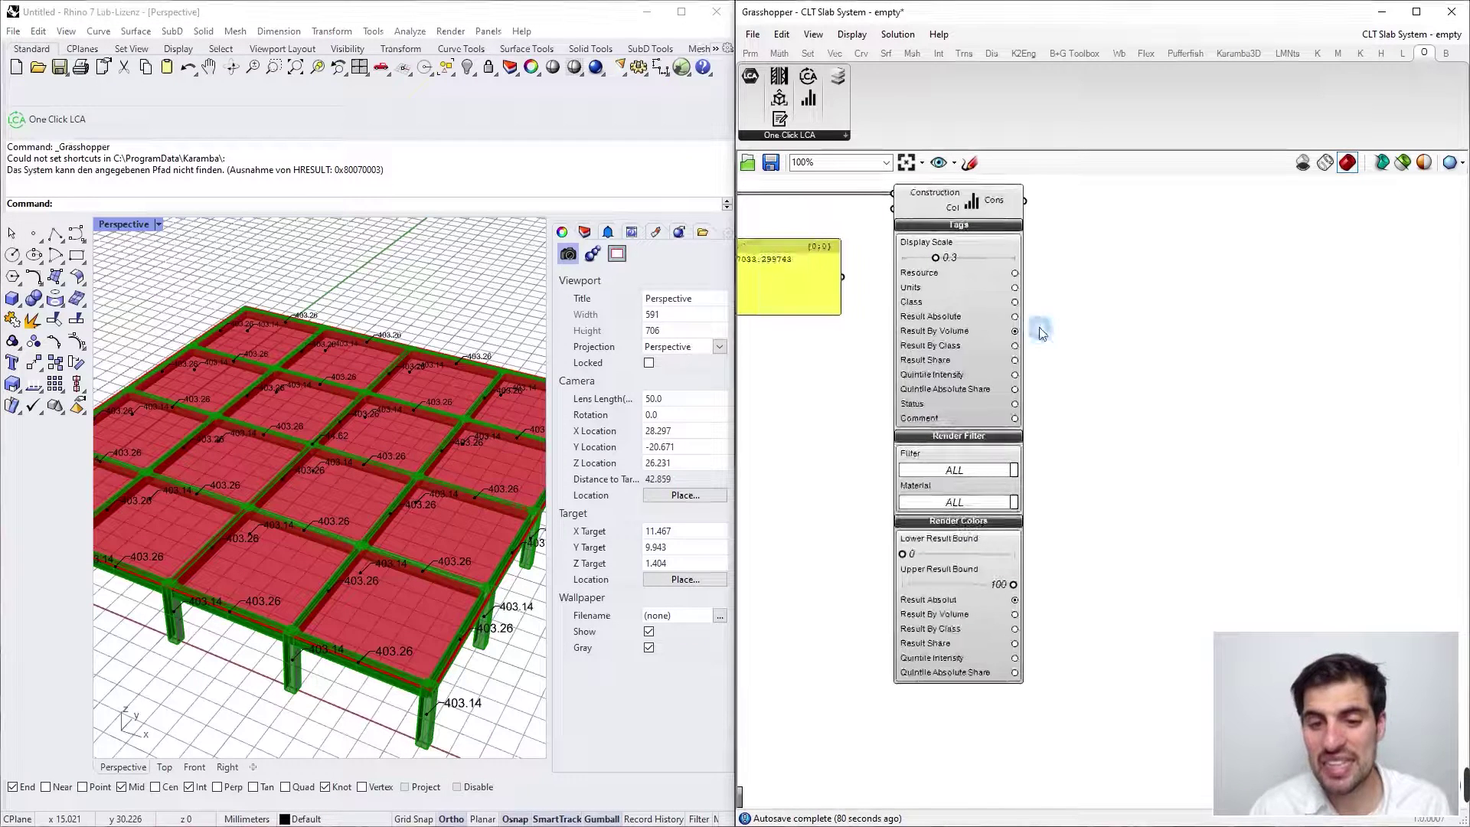
{"action": "scroll", "coordinate": [869, 363], "scroll_direction": "down", "scroll_amount": 2}
{"action": "scroll", "coordinate": [866, 358], "scroll_direction": "down", "scroll_amount": 2}
{"action": "right_click_drag", "start_coordinate": [865, 358], "coordinate": [1070, 361]}
{"action": "scroll", "coordinate": [827, 380], "scroll_direction": "up", "scroll_amount": 2}
{"action": "right_click_drag", "start_coordinate": [833, 375], "coordinate": [896, 483]}
{"action": "scroll", "coordinate": [853, 394], "scroll_direction": "up", "scroll_amount": 3}
{"action": "scroll", "coordinate": [821, 312], "scroll_direction": "up", "scroll_amount": 2}
{"action": "right_click_drag", "start_coordinate": [820, 312], "coordinate": [823, 375]}
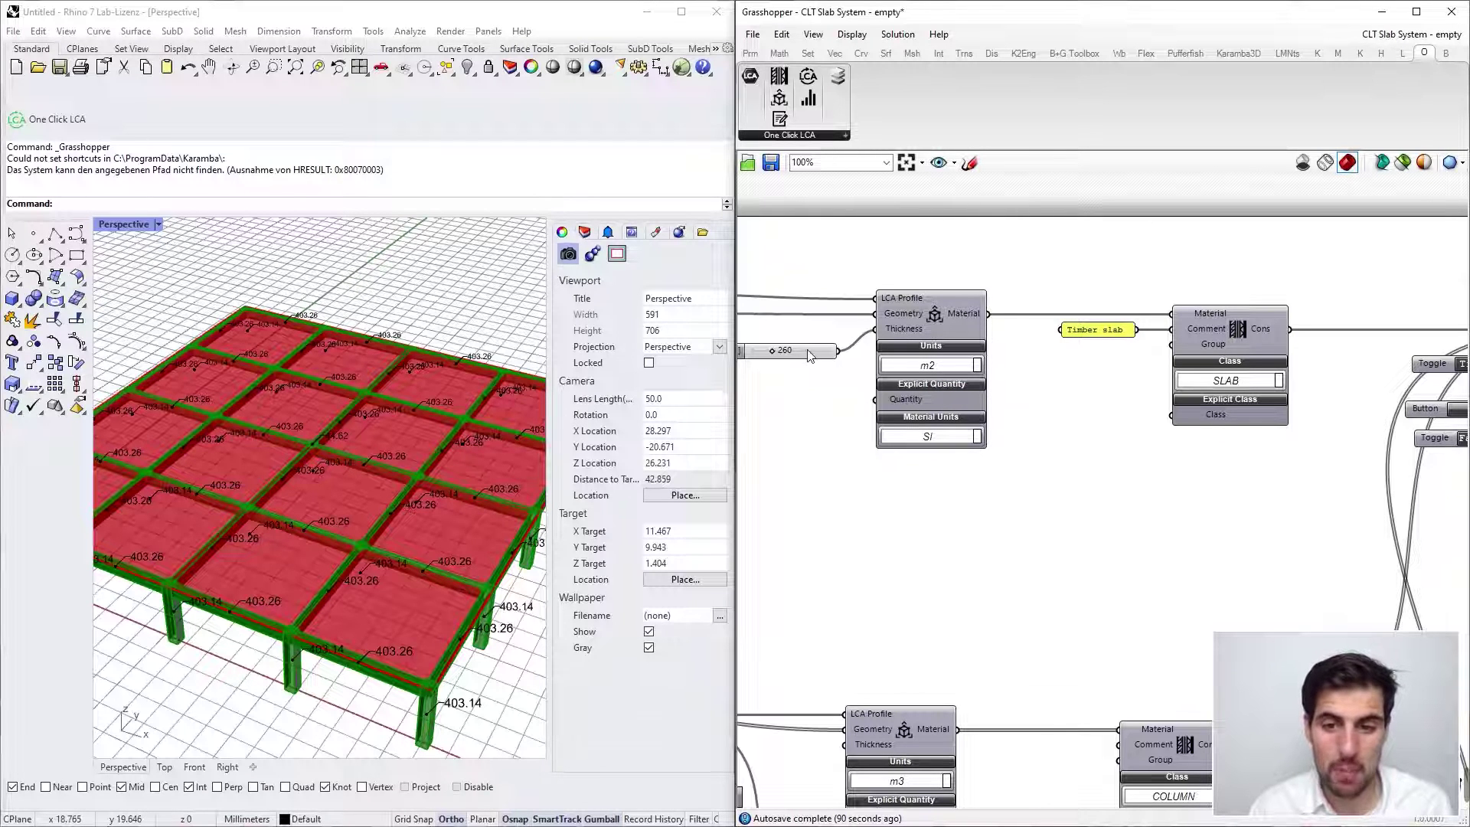
{"action": "left_click", "coordinate": [930, 365]}
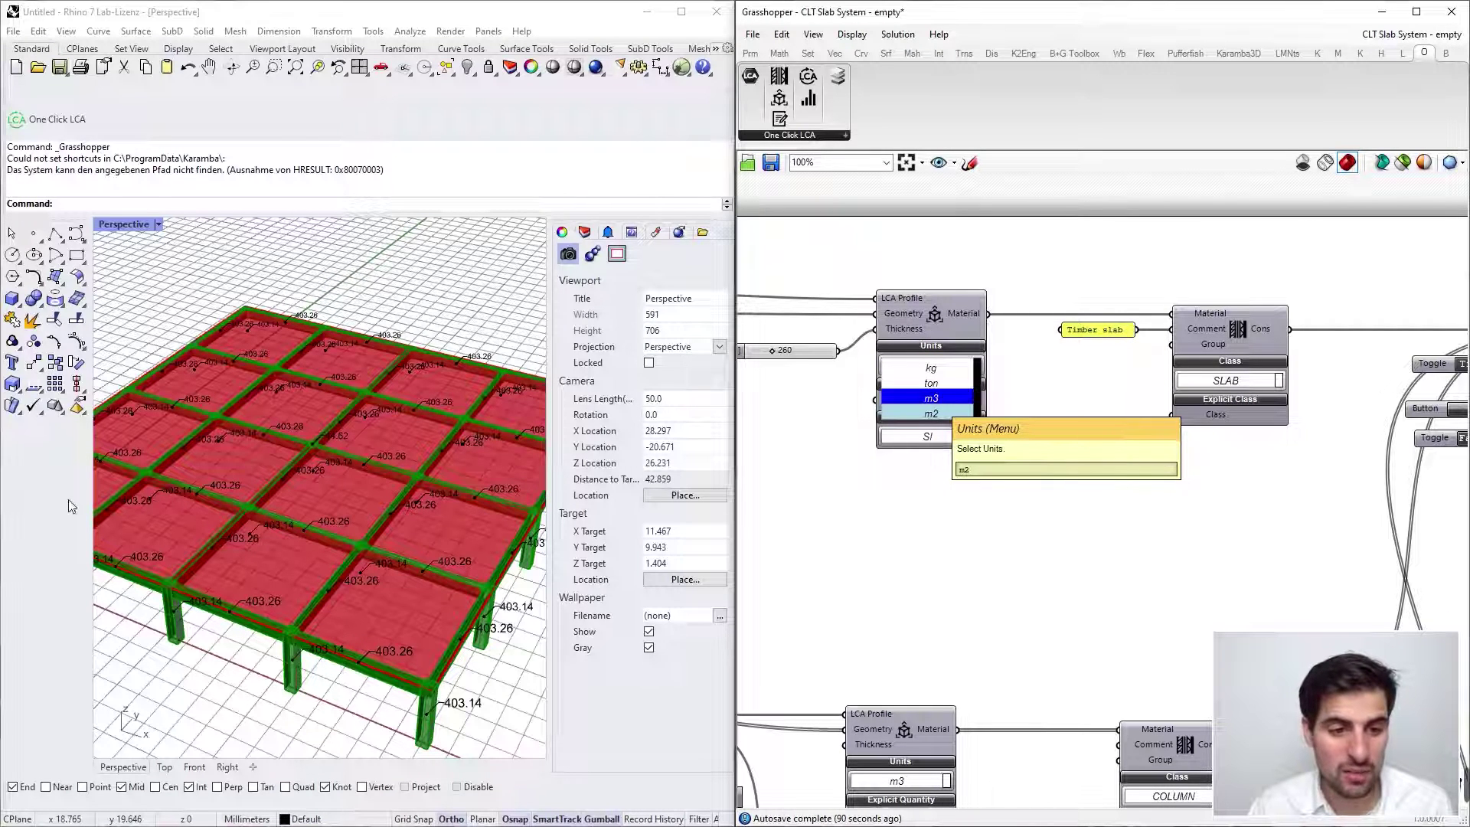
{"action": "key", "text": "Return"}
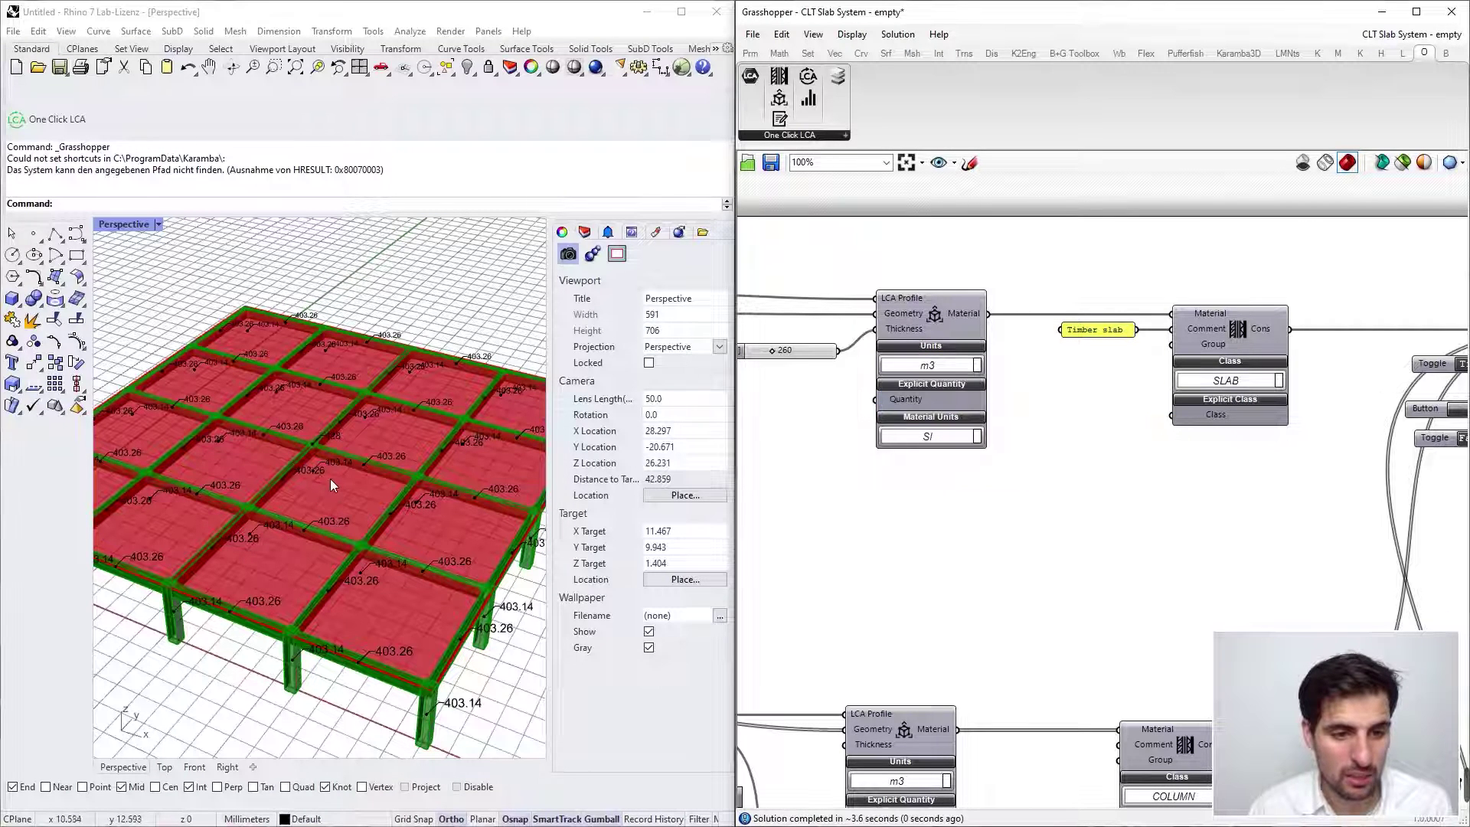
{"action": "scroll", "coordinate": [332, 440], "scroll_direction": "up", "scroll_amount": 5}
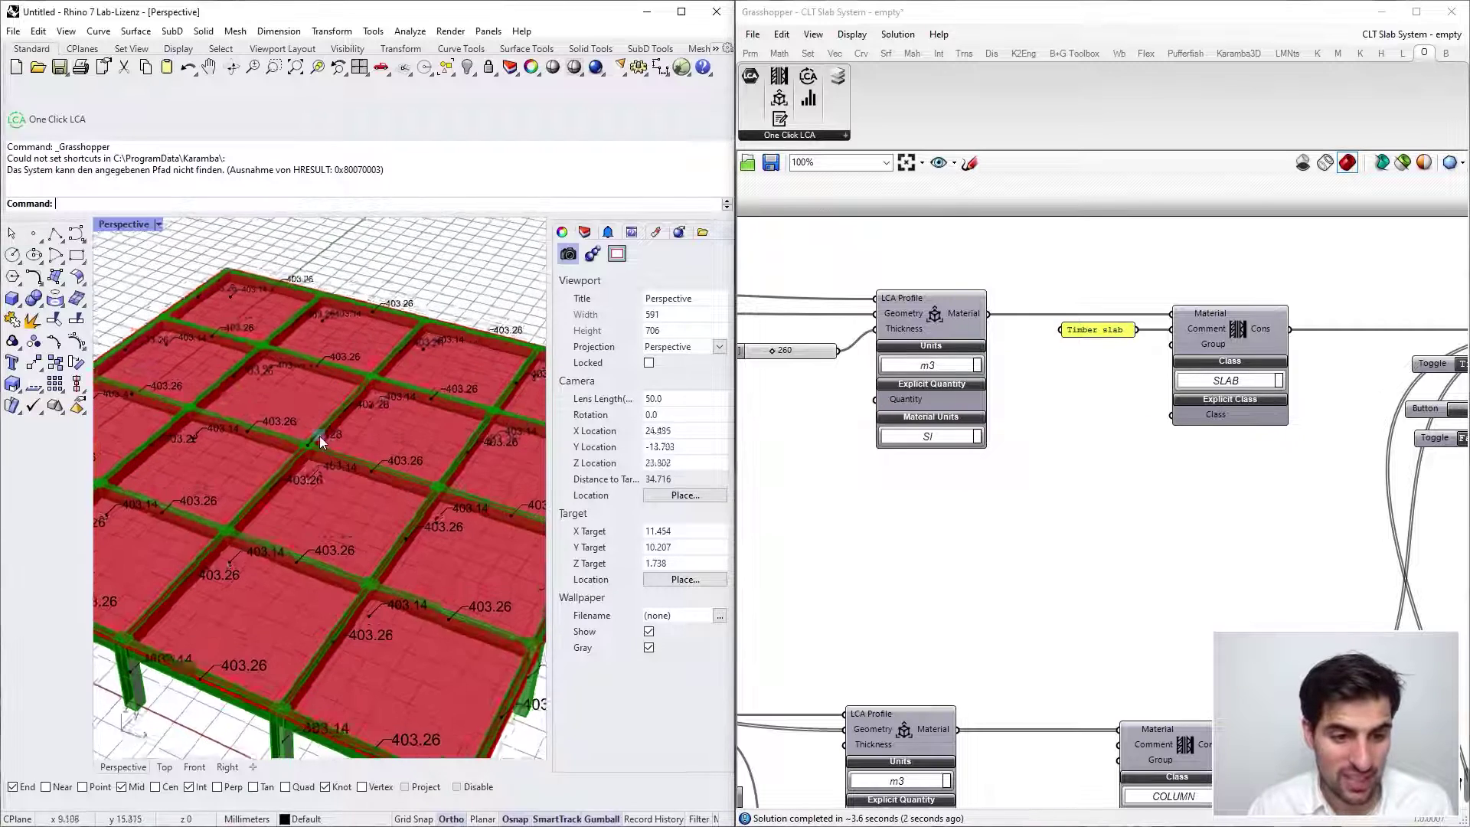
{"action": "right_click_drag", "start_coordinate": [329, 439], "coordinate": [317, 447]}
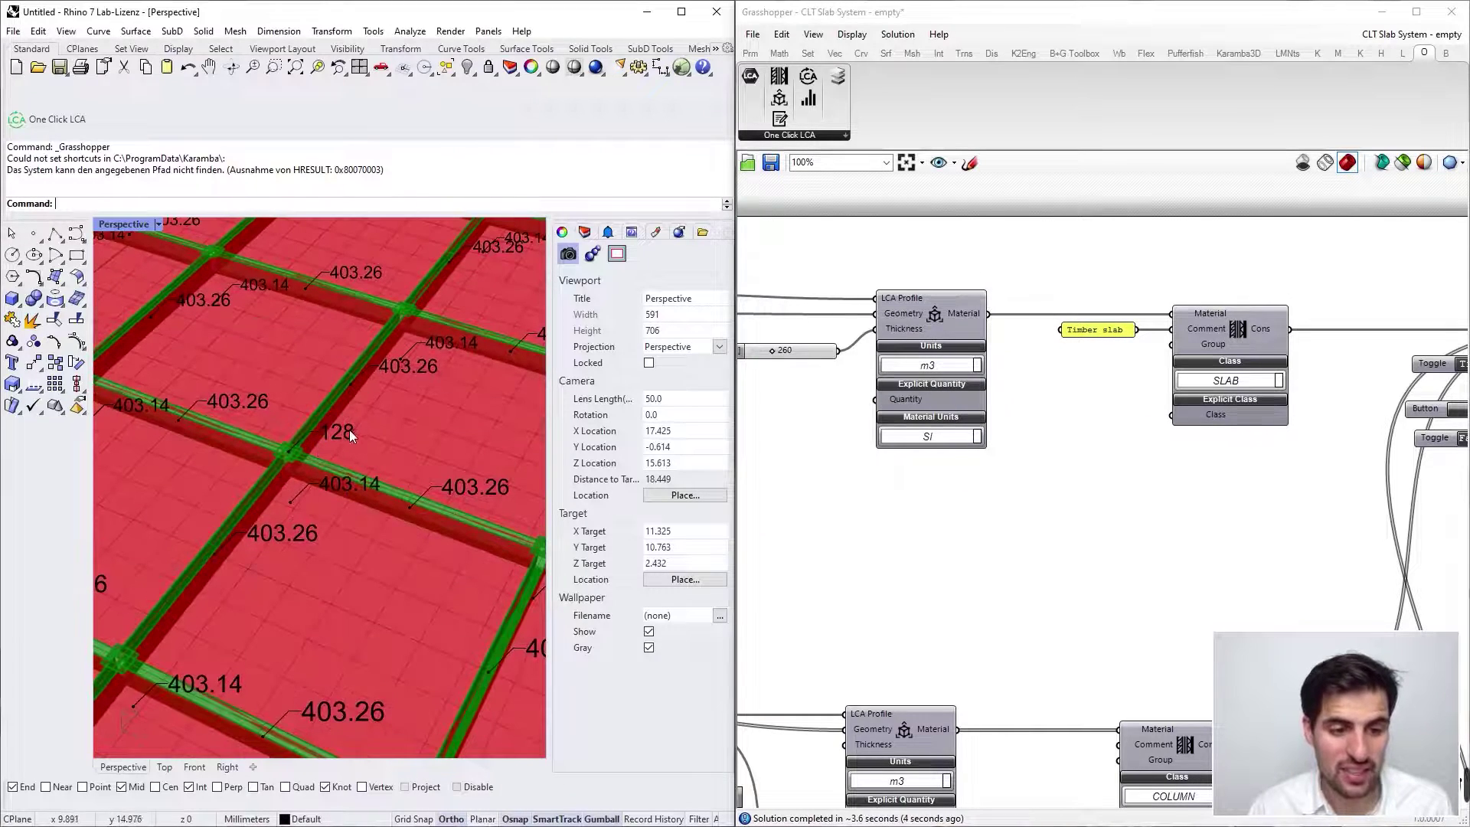
Set the building parameters to an X Size of 13.45, a Y Size of 26.18 and a Factor of 4.1.
{"action": "scroll", "coordinate": [922, 405], "scroll_direction": "down", "scroll_amount": 5}
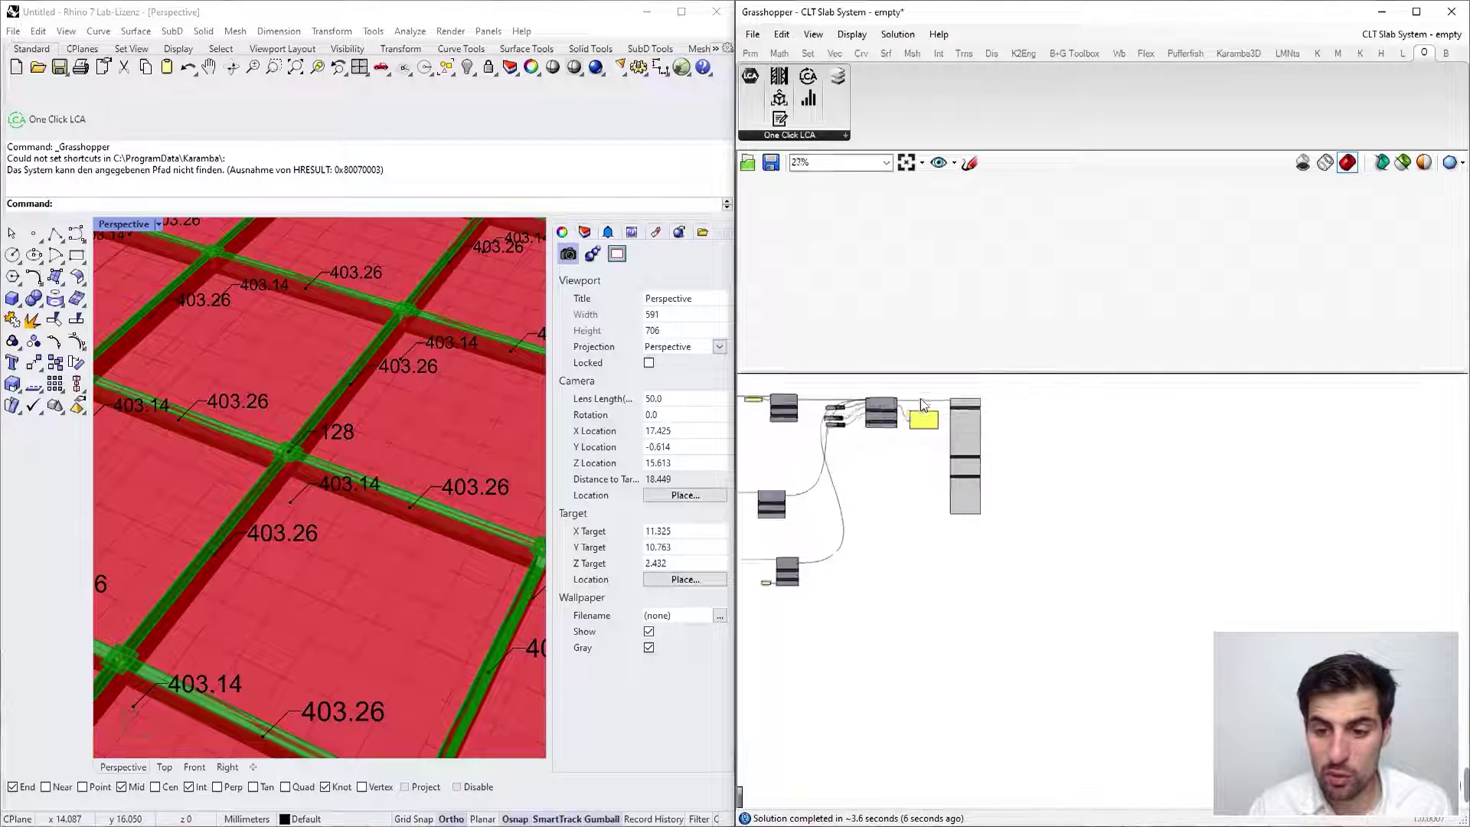
{"action": "scroll", "coordinate": [951, 430], "scroll_direction": "up", "scroll_amount": 4}
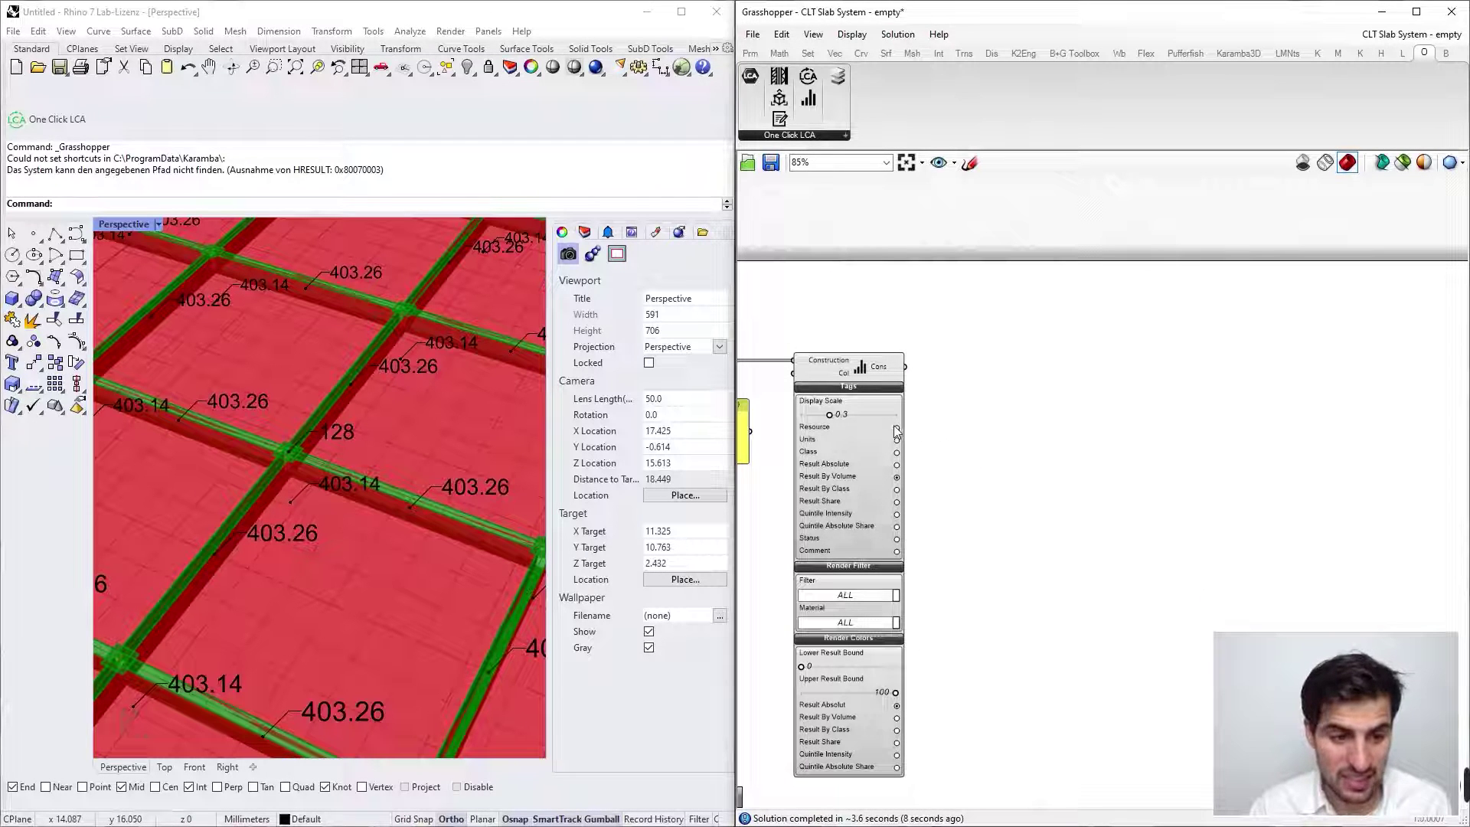
{"action": "scroll", "coordinate": [933, 441], "scroll_direction": "up", "scroll_amount": 2}
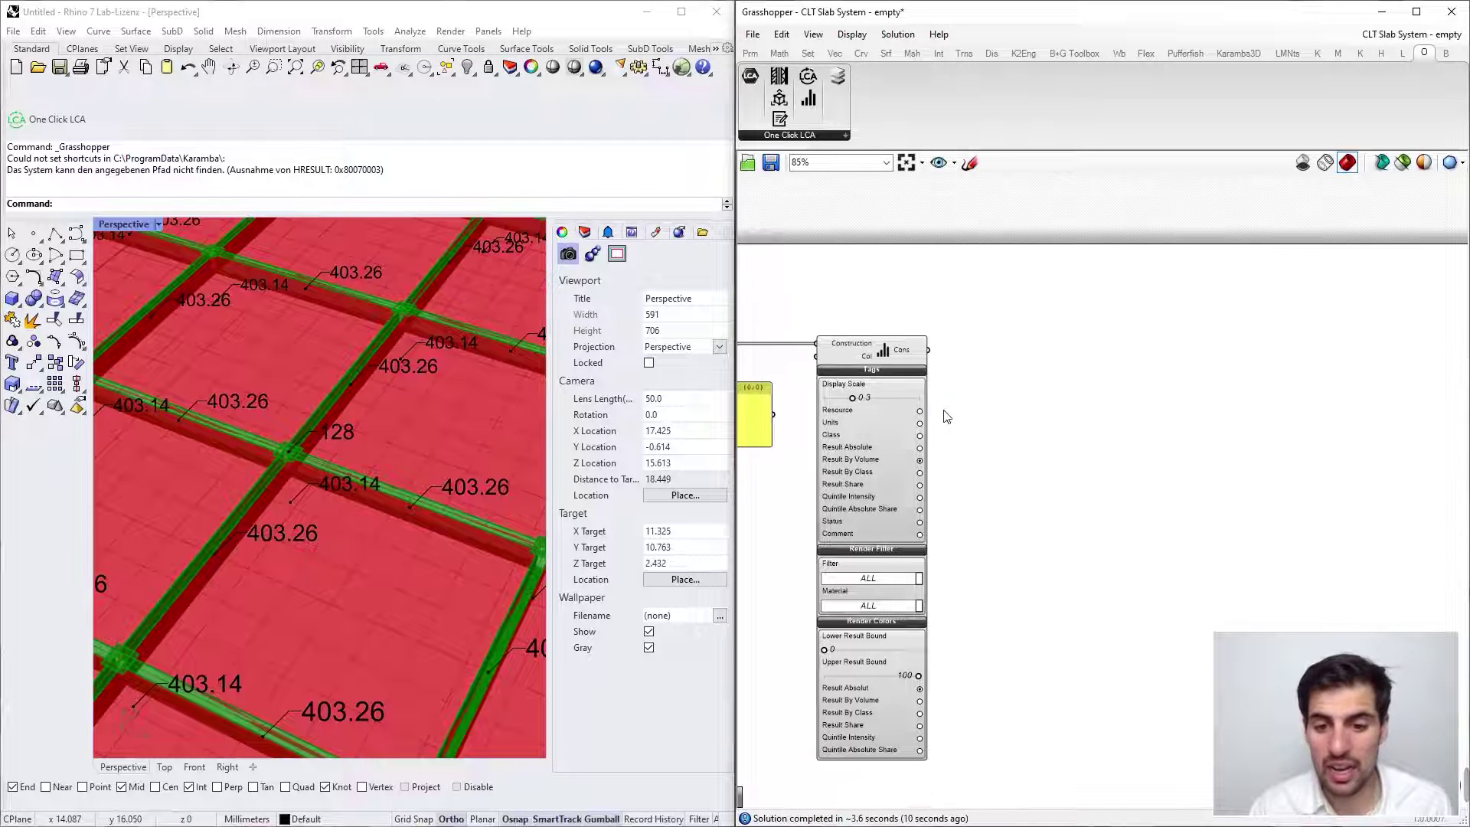
{"action": "scroll", "coordinate": [911, 490], "scroll_direction": "up", "scroll_amount": 2}
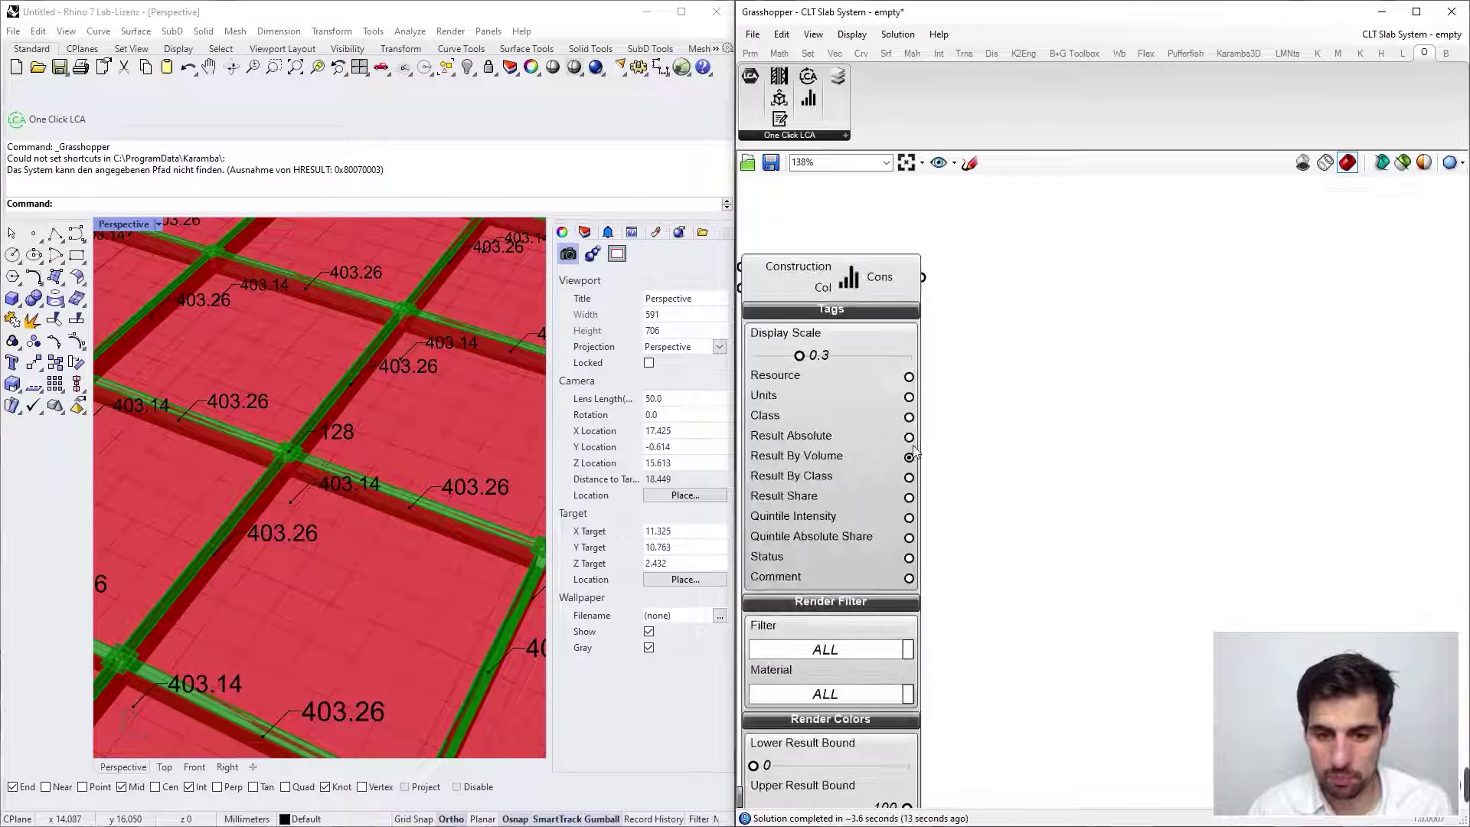
{"action": "scroll", "coordinate": [911, 452], "scroll_direction": "down", "scroll_amount": 5}
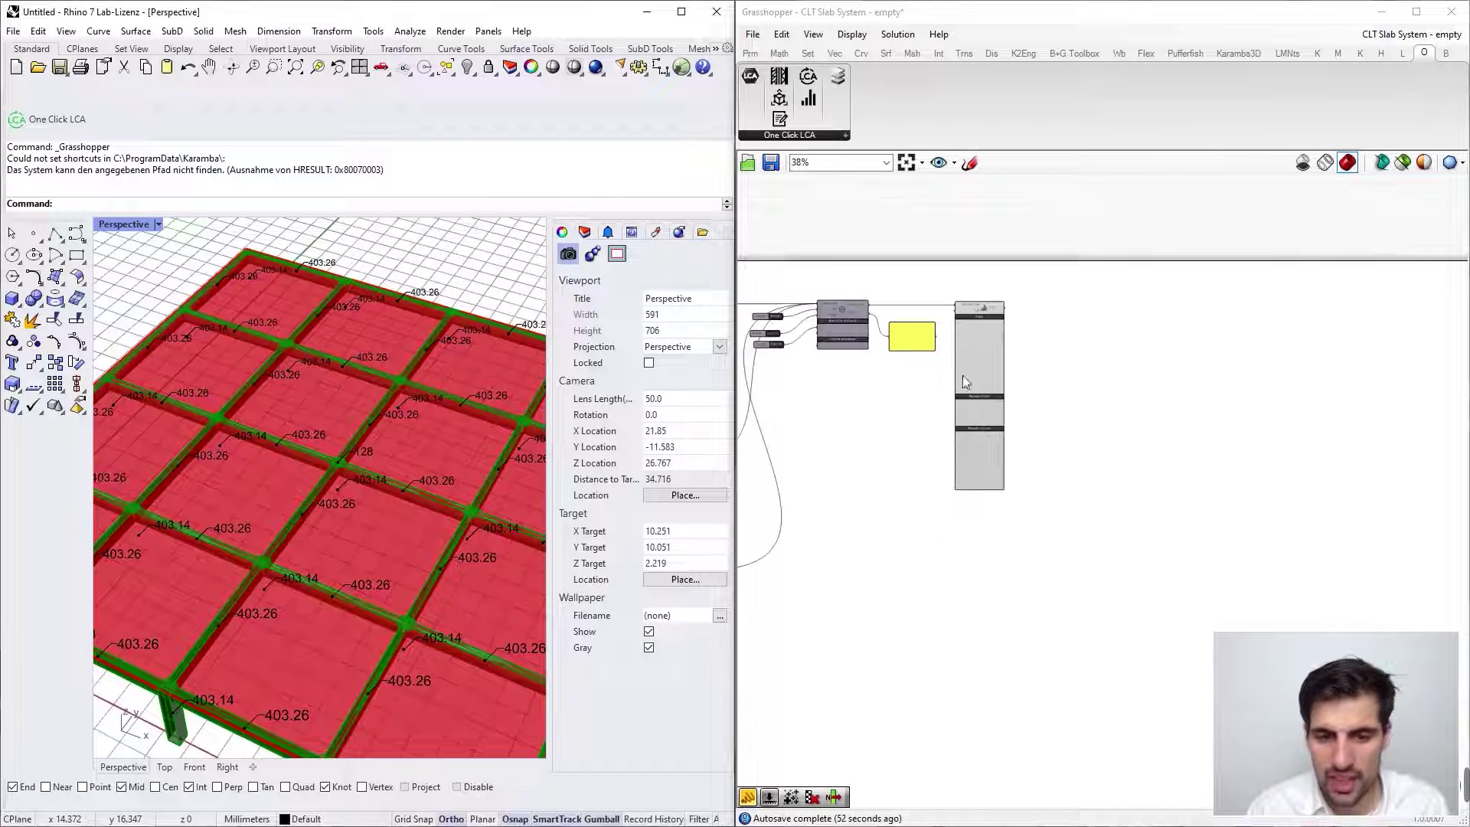
{"action": "scroll", "coordinate": [864, 409], "scroll_direction": "up", "scroll_amount": 1}
{"action": "scroll", "coordinate": [864, 409], "scroll_direction": "up", "scroll_amount": 3}
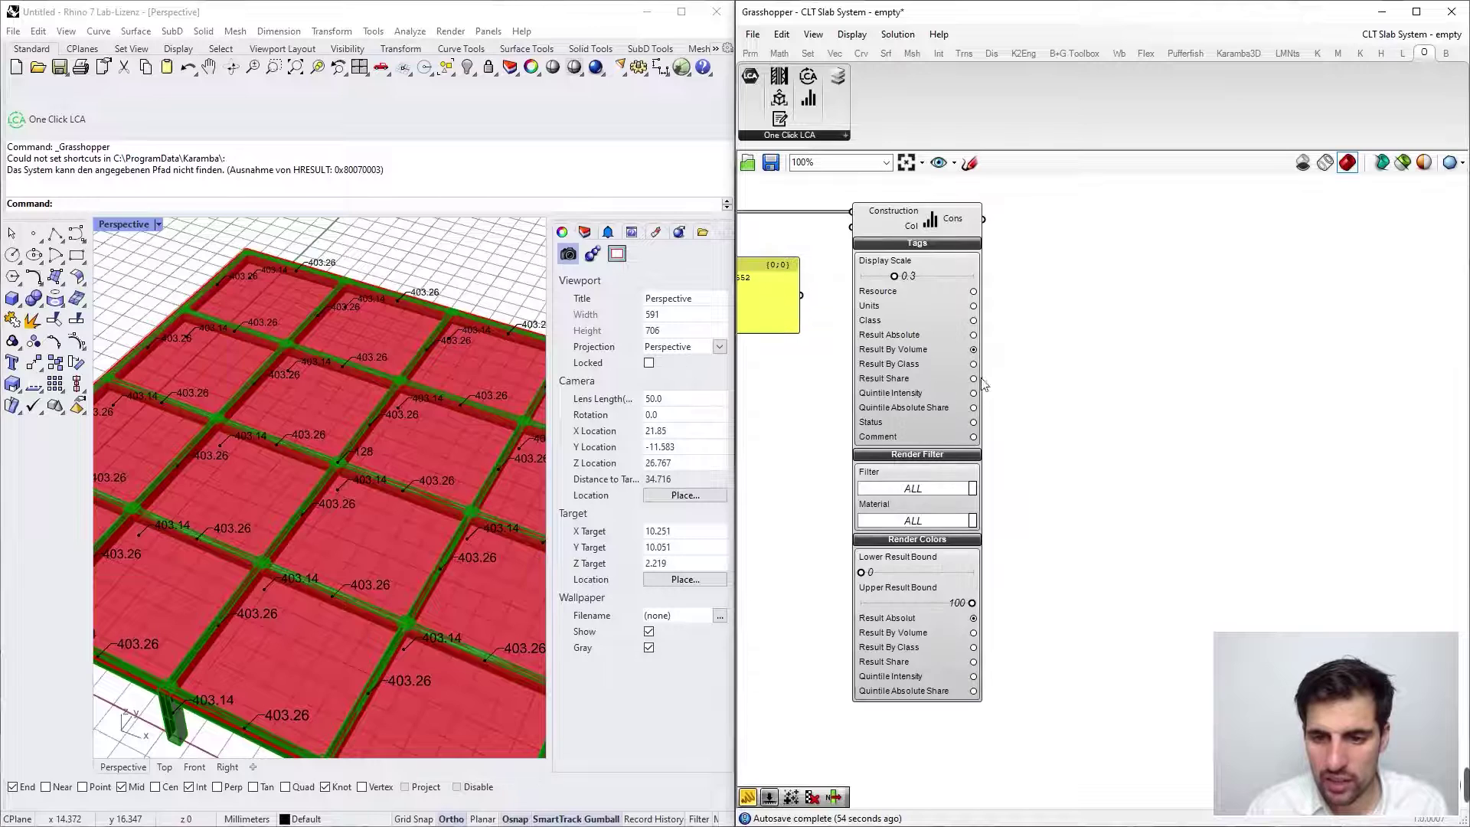
{"action": "scroll", "coordinate": [829, 401], "scroll_direction": "down", "scroll_amount": 7}
{"action": "right_click_drag", "start_coordinate": [829, 401], "coordinate": [1118, 362]}
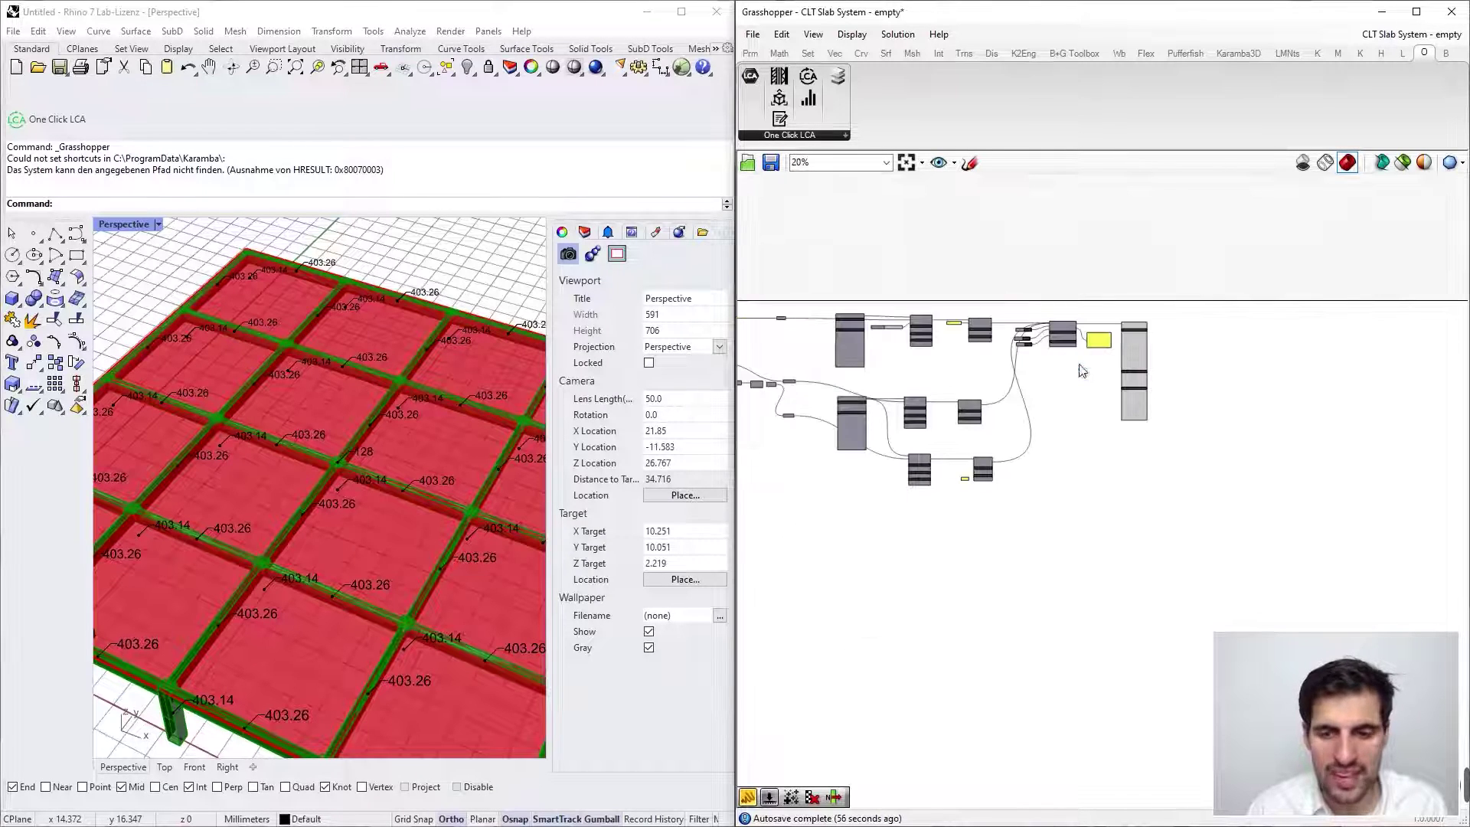
{"action": "scroll", "coordinate": [1028, 342], "scroll_direction": "up", "scroll_amount": 5}
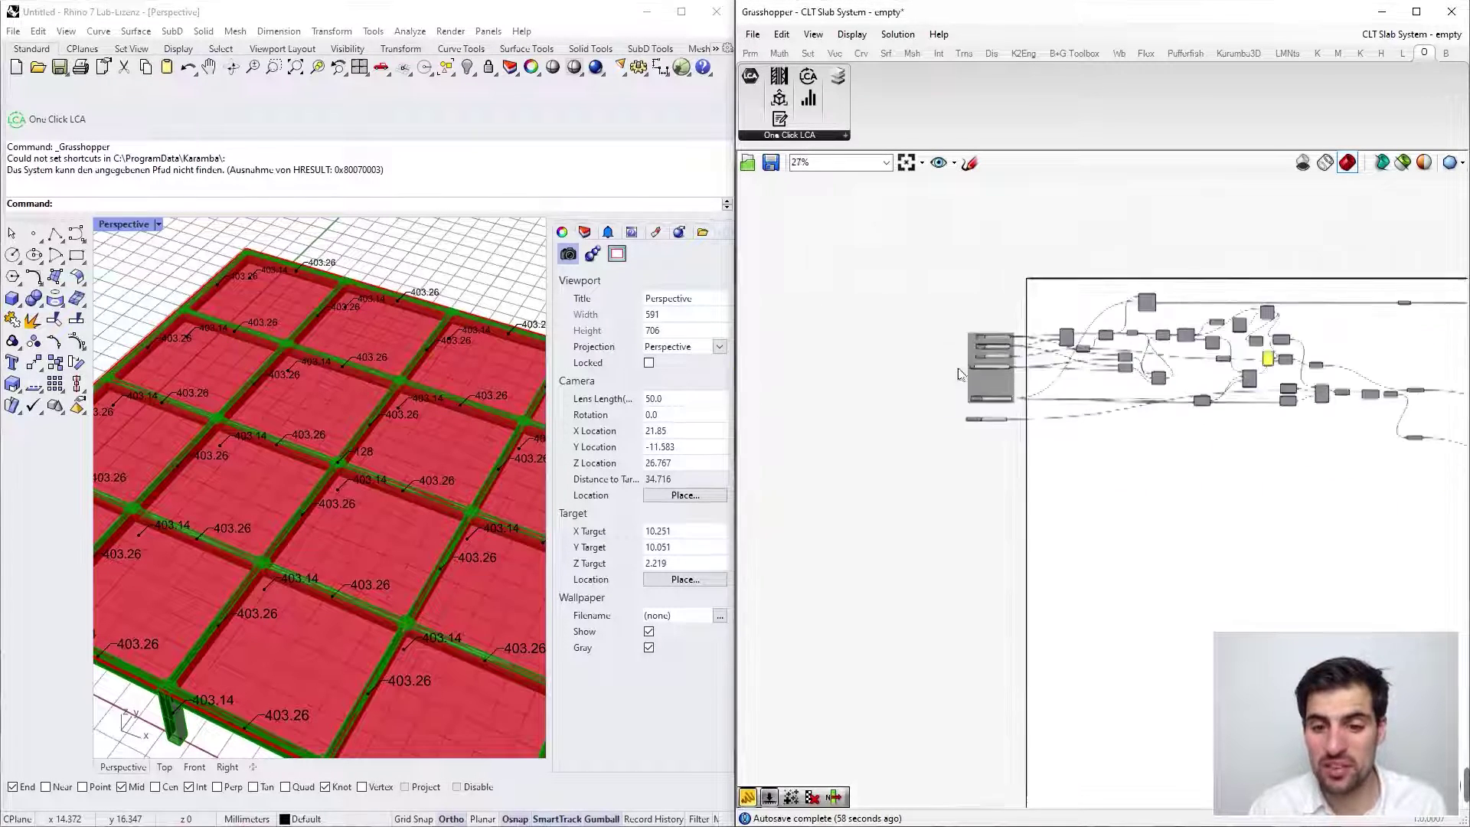
{"action": "scroll", "coordinate": [1051, 274], "scroll_direction": "up", "scroll_amount": 2}
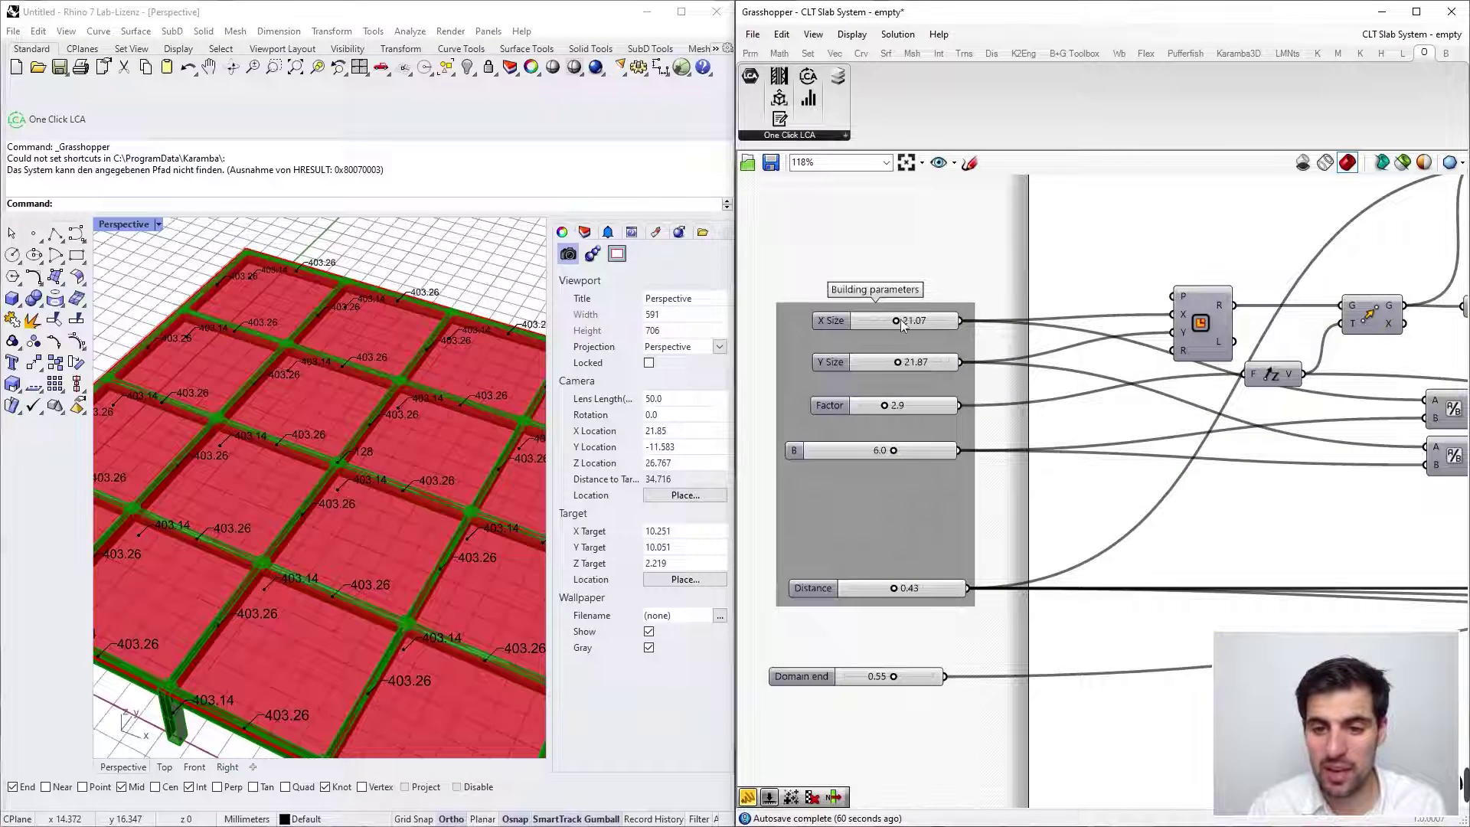
{"action": "left_click_drag", "start_coordinate": [897, 322], "coordinate": [911, 364]}
Switch the Results component's tags back to Result Absolute for the resized building.
{"action": "scroll", "coordinate": [1180, 337], "scroll_direction": "down", "scroll_amount": 6}
{"action": "right_click_drag", "start_coordinate": [1180, 337], "coordinate": [778, 381]}
{"action": "right_click_drag", "start_coordinate": [1421, 357], "coordinate": [992, 384]}
{"action": "scroll", "coordinate": [1349, 383], "scroll_direction": "down", "scroll_amount": 3}
{"action": "right_click_drag", "start_coordinate": [1339, 360], "coordinate": [1009, 392]}
{"action": "scroll", "coordinate": [941, 387], "scroll_direction": "up", "scroll_amount": 8}
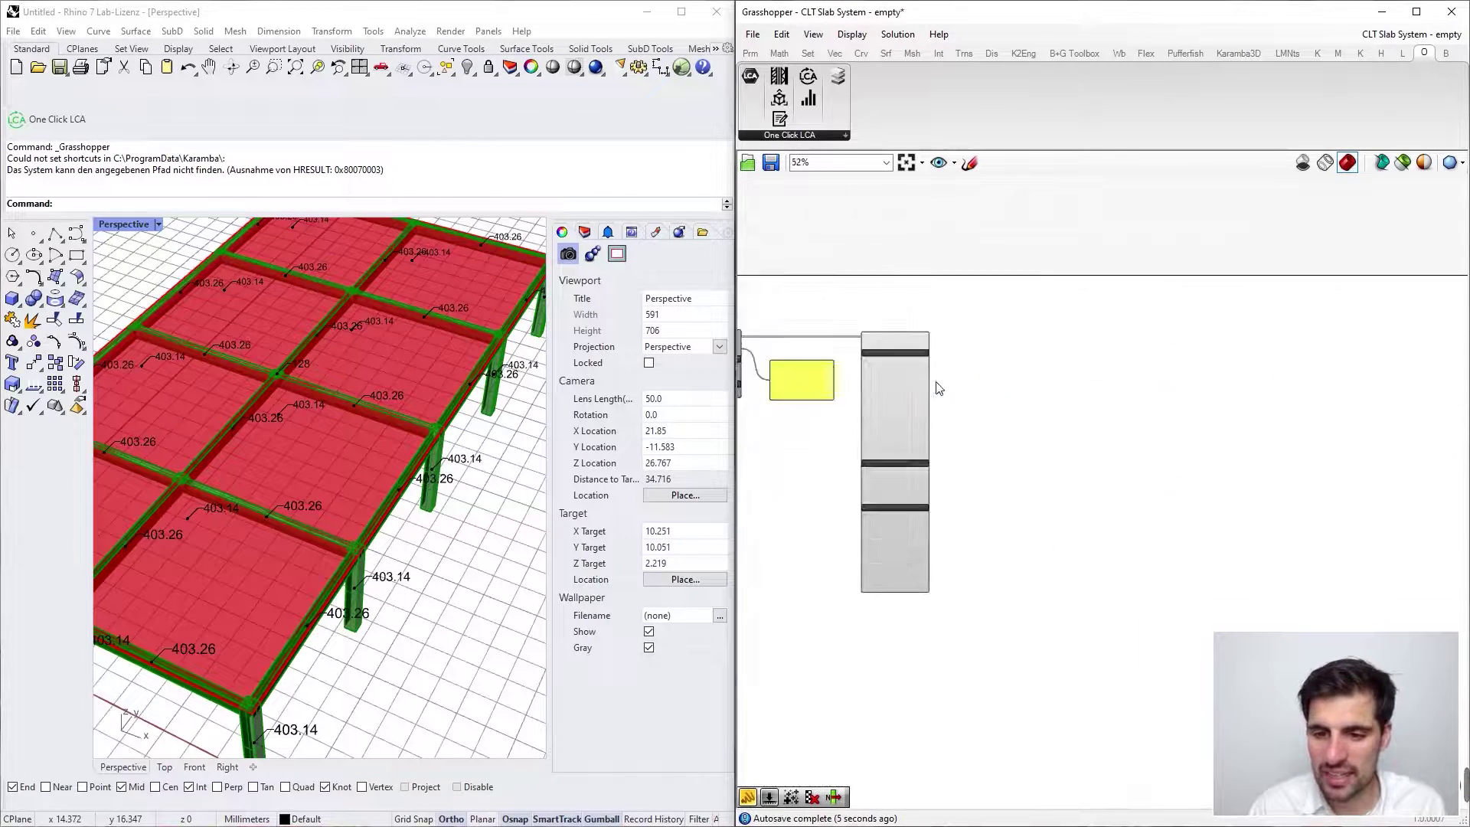
{"action": "left_click", "coordinate": [914, 418]}
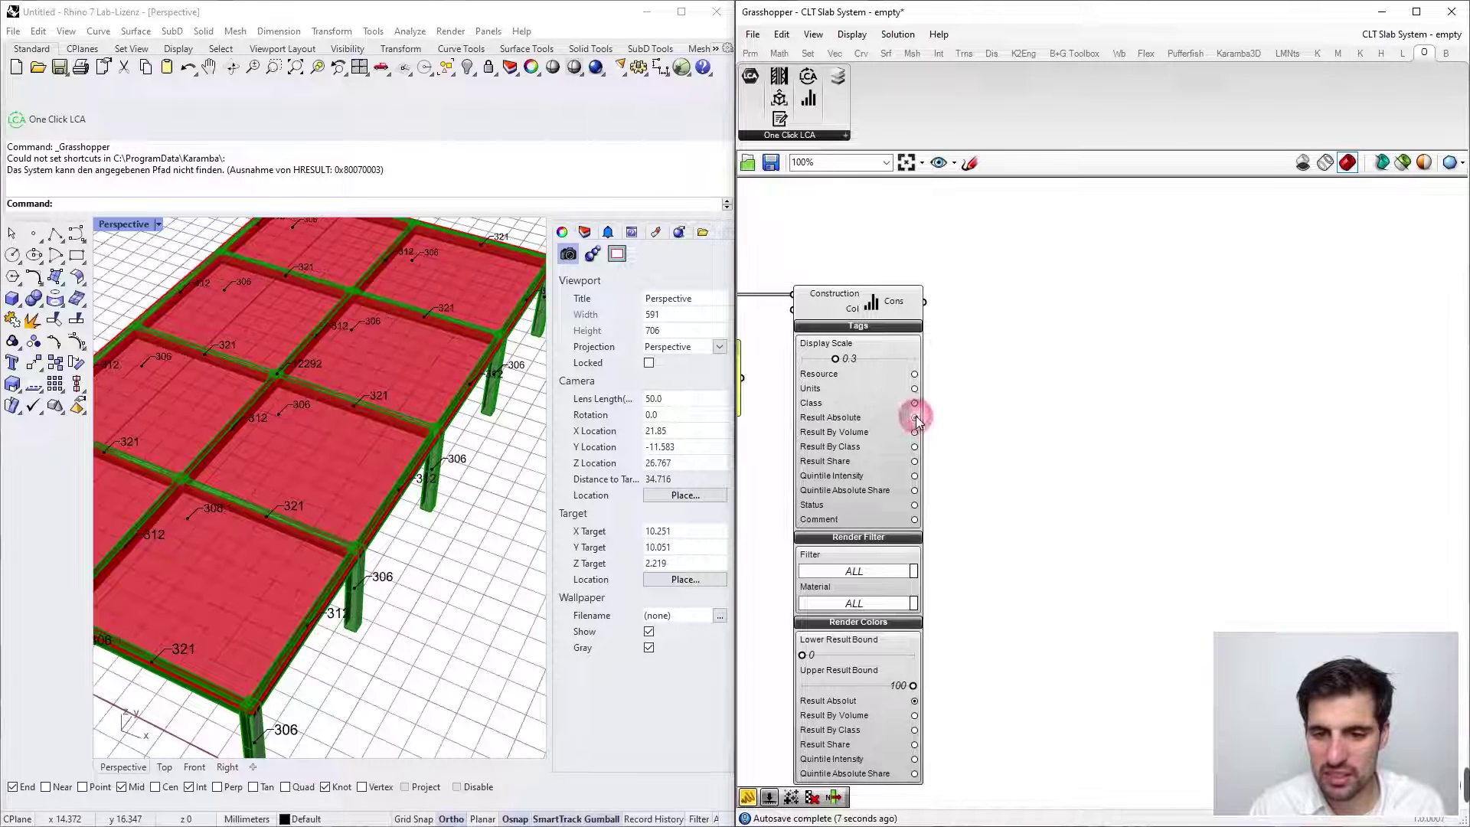
Set the building's Y Size to 17.56 and its X Size to 15.08.
{"action": "scroll", "coordinate": [982, 416], "scroll_direction": "down", "scroll_amount": 8}
{"action": "right_click_drag", "start_coordinate": [895, 437], "coordinate": [1125, 406]}
{"action": "scroll", "coordinate": [955, 401], "scroll_direction": "up", "scroll_amount": 7}
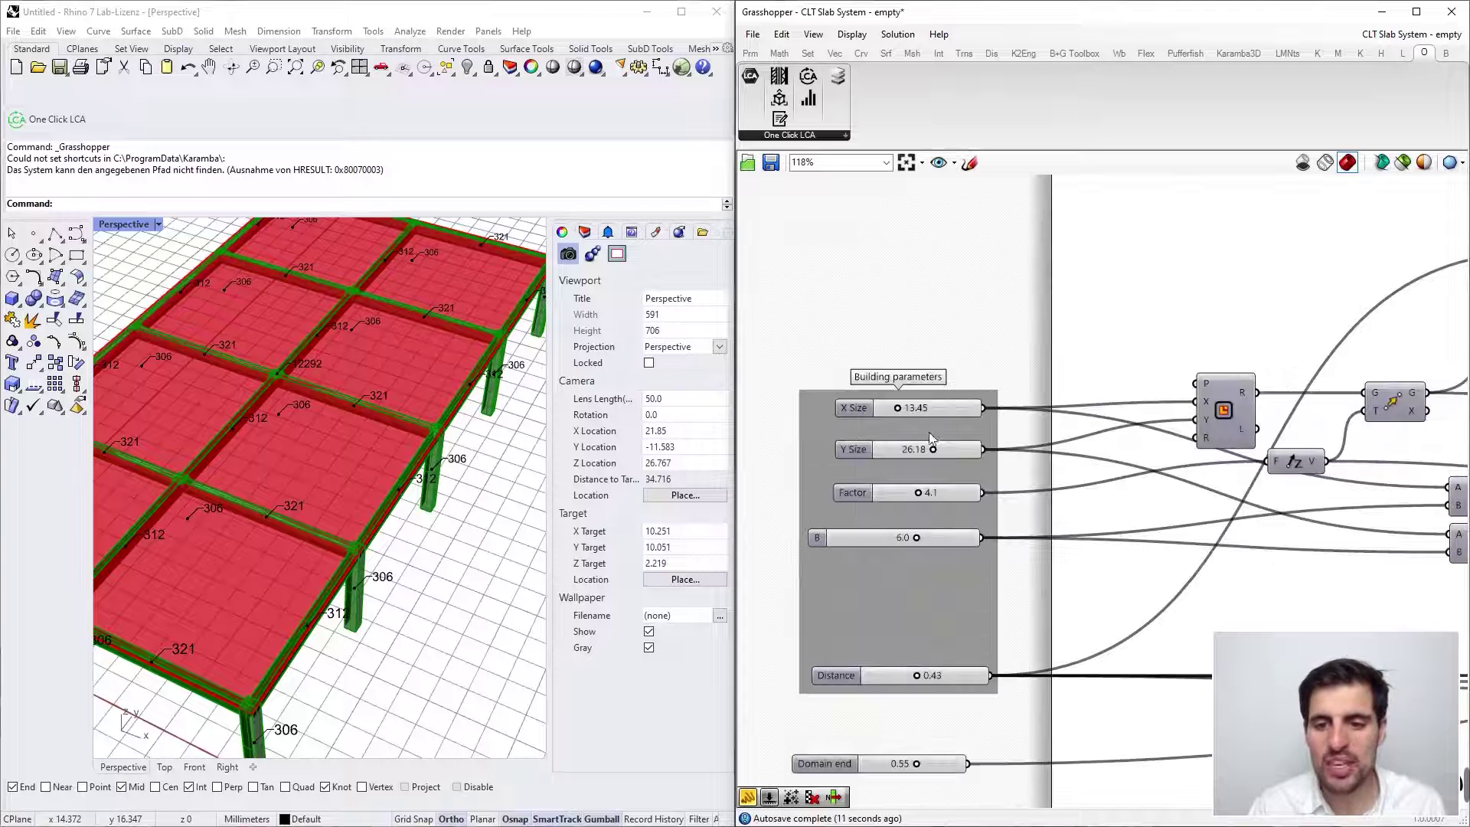
{"action": "left_click_drag", "start_coordinate": [931, 452], "coordinate": [904, 407]}
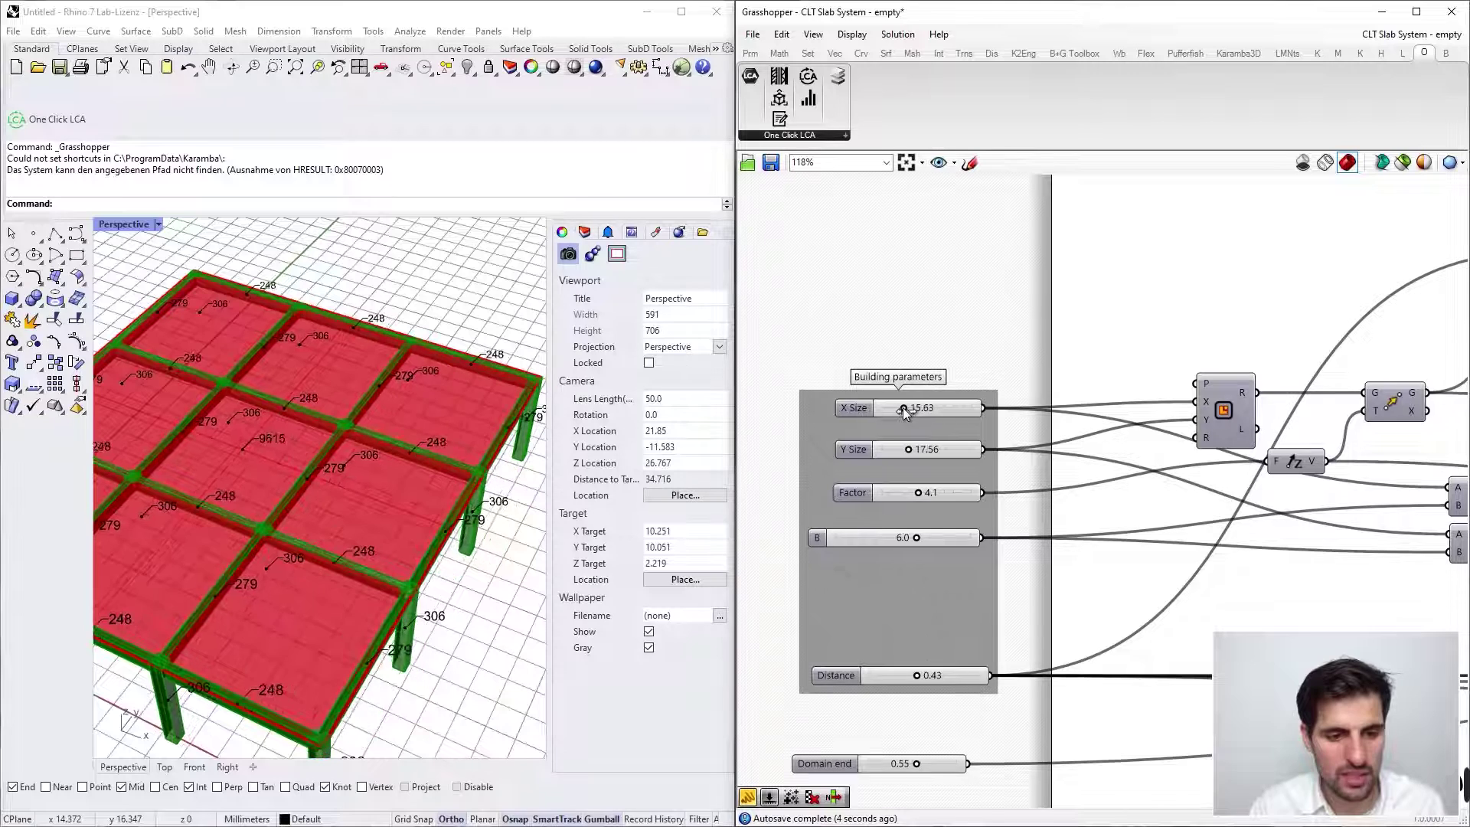
{"action": "left_click_drag", "start_coordinate": [903, 407], "coordinate": [894, 402]}
Move the result panel from beside the Results component to just above the building parameter sliders.
{"action": "scroll", "coordinate": [920, 327], "scroll_direction": "down", "scroll_amount": 8}
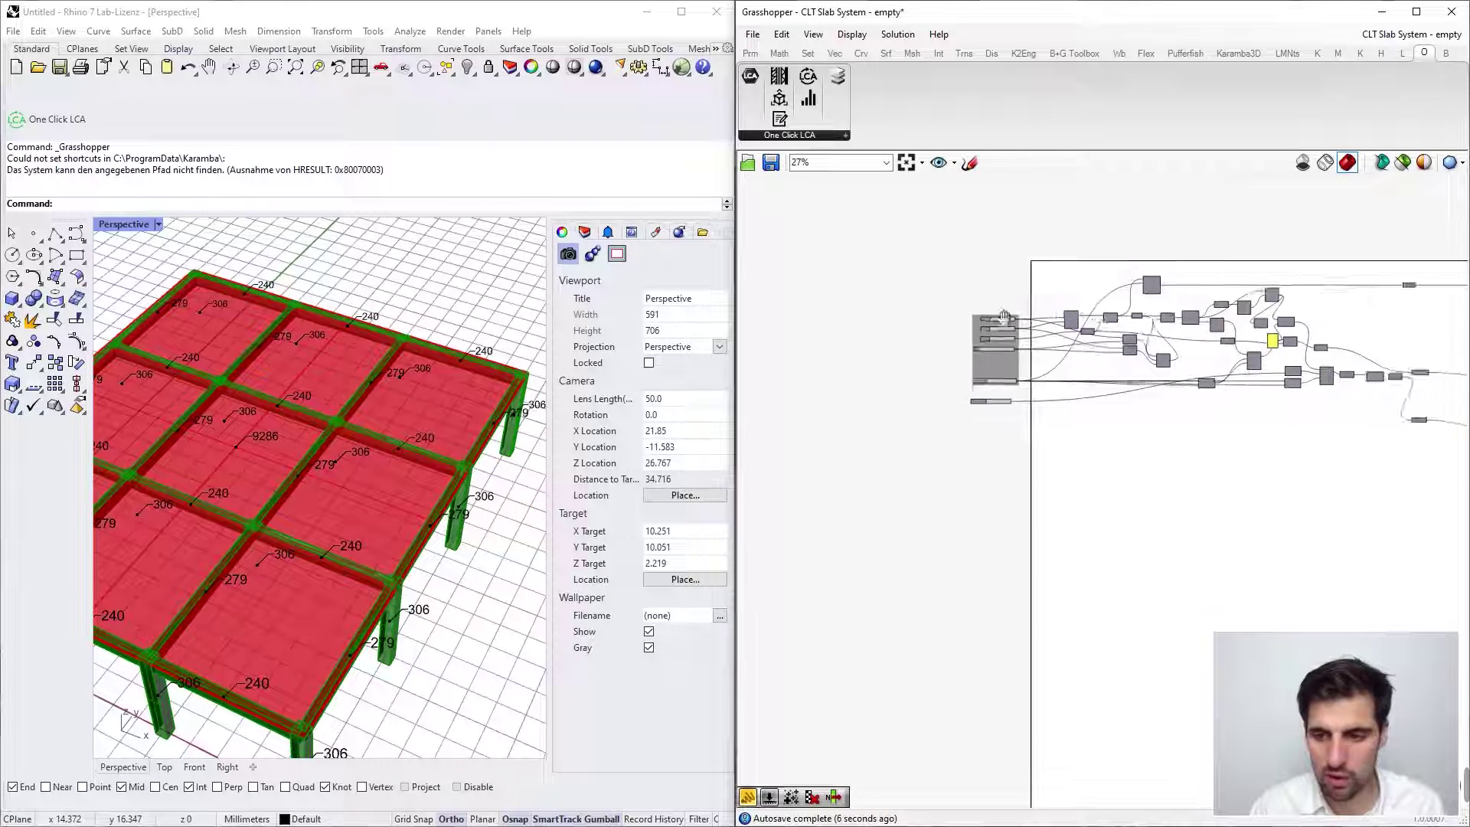
{"action": "right_click_drag", "start_coordinate": [918, 328], "coordinate": [820, 326]}
{"action": "right_click_drag", "start_coordinate": [1020, 336], "coordinate": [847, 354]}
{"action": "right_click_drag", "start_coordinate": [1206, 343], "coordinate": [860, 314]}
{"action": "left_click_drag", "start_coordinate": [1071, 335], "coordinate": [706, 381]}
{"action": "right_click_drag", "start_coordinate": [915, 360], "coordinate": [1158, 335]}
{"action": "scroll", "coordinate": [1091, 352], "scroll_direction": "down", "scroll_amount": 3}
{"action": "left_click_drag", "start_coordinate": [1070, 356], "coordinate": [774, 307]}
Lower the building's Factor and readjust the X Size slider while watching the result panel.
{"action": "scroll", "coordinate": [774, 307], "scroll_direction": "up", "scroll_amount": 4}
{"action": "scroll", "coordinate": [777, 307], "scroll_direction": "up", "scroll_amount": 3}
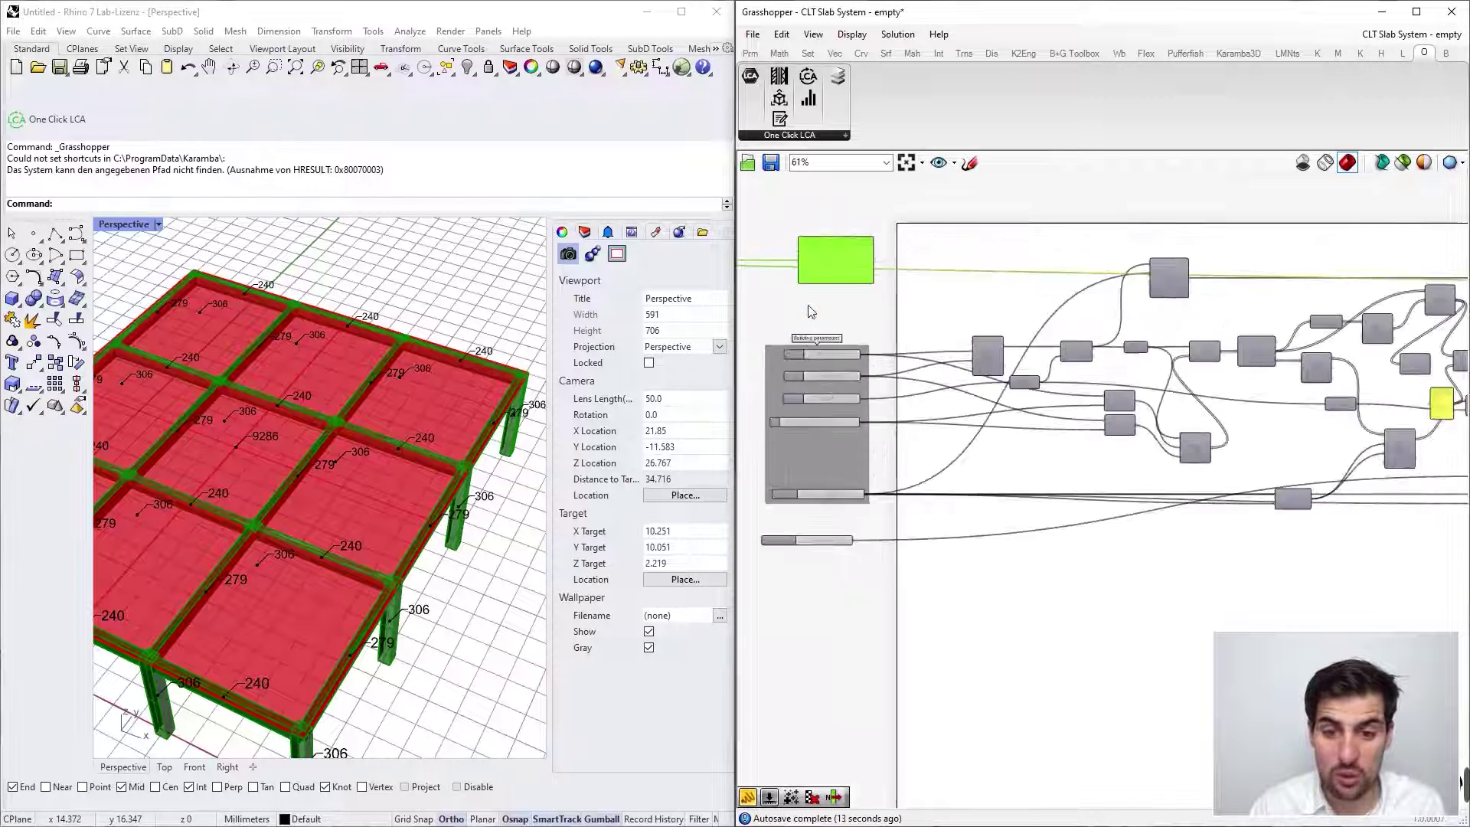
{"action": "scroll", "coordinate": [821, 287], "scroll_direction": "up", "scroll_amount": 3}
{"action": "right_click_drag", "start_coordinate": [854, 277], "coordinate": [884, 317]}
{"action": "left_click_drag", "start_coordinate": [879, 480], "coordinate": [875, 479]}
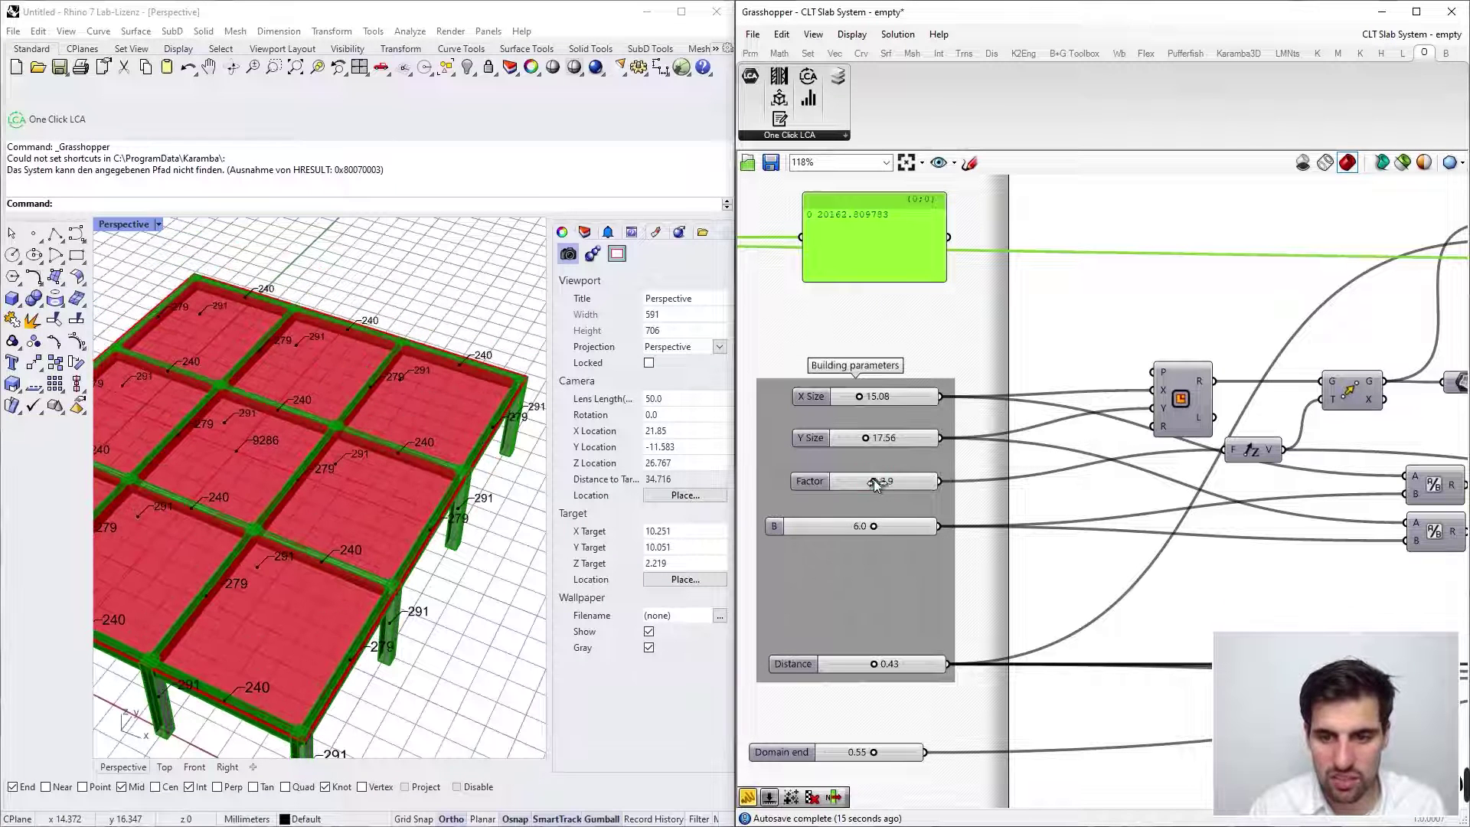
{"action": "mouse_move", "coordinate": [873, 400]}
{"action": "left_mouse_down"}
{"action": "mouse_move", "coordinate": [892, 399]}
{"action": "mouse_move", "coordinate": [866, 399]}
{"action": "left_mouse_up"}
View the whole resized structure in Rhino and move the result panel back near the Results component.
{"action": "right_click_drag", "start_coordinate": [927, 317], "coordinate": [964, 354]}
{"action": "scroll", "coordinate": [535, 462], "scroll_direction": "down", "scroll_amount": 6}
{"action": "right_click_drag", "start_coordinate": [498, 446], "coordinate": [397, 404]}
{"action": "right_click_drag", "start_coordinate": [1452, 352], "coordinate": [694, 371]}
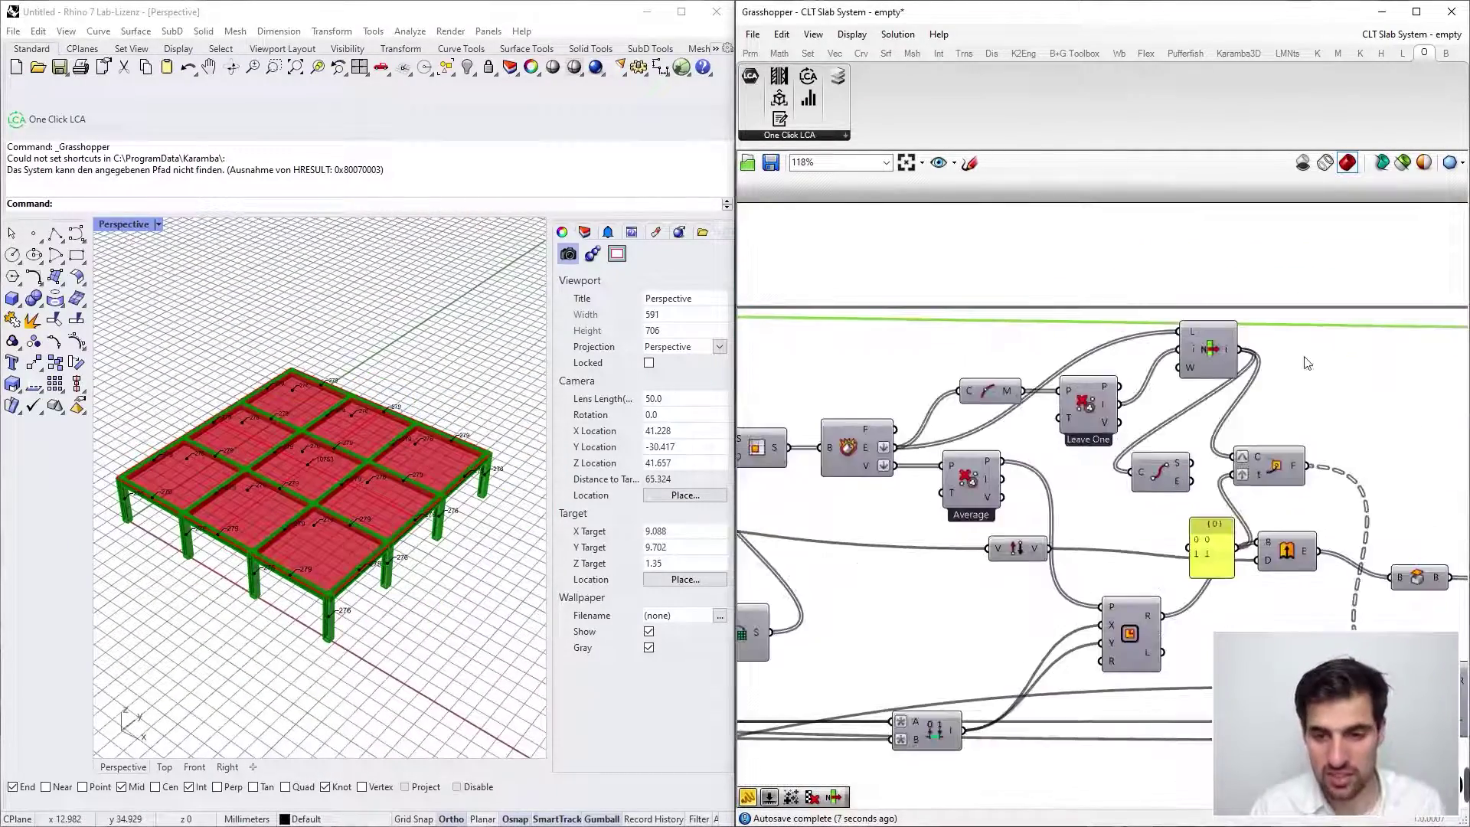
{"action": "scroll", "coordinate": [970, 343], "scroll_direction": "down", "scroll_amount": 10}
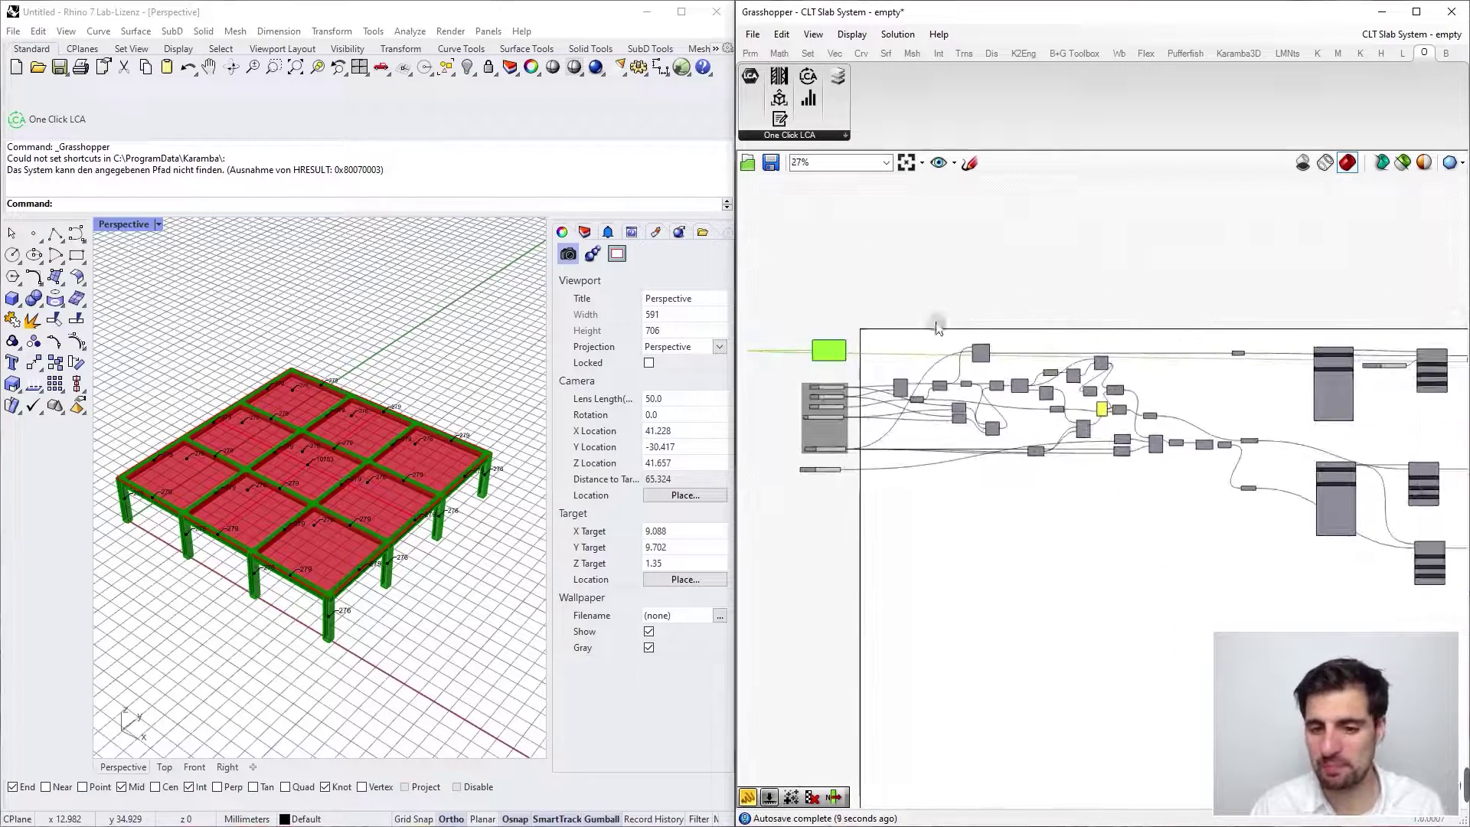
{"action": "scroll", "coordinate": [814, 335], "scroll_direction": "down", "scroll_amount": 1}
{"action": "left_click_drag", "start_coordinate": [800, 352], "coordinate": [1312, 330]}
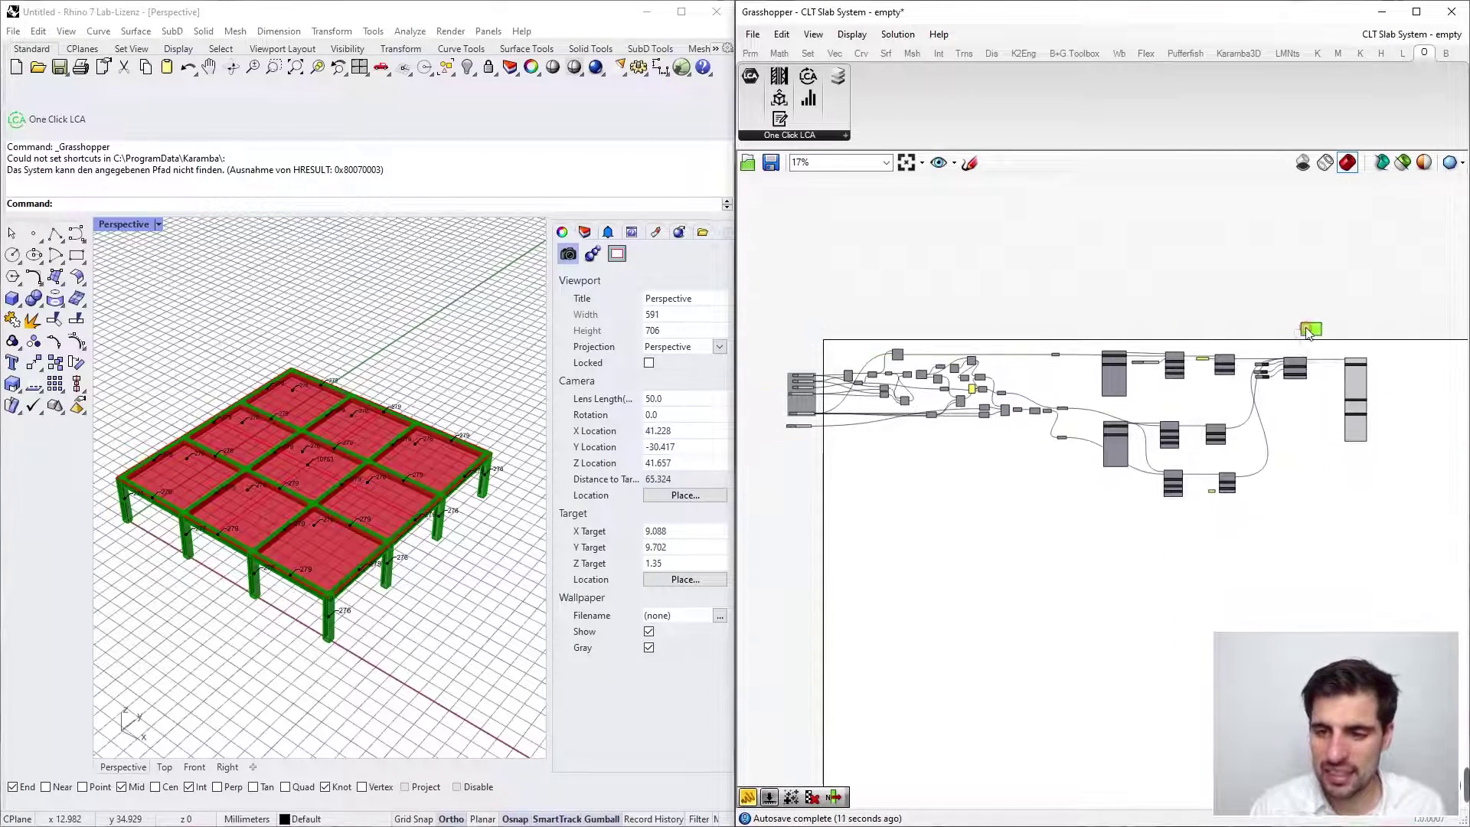
Switch the Results component's tags to Result By Class.
{"action": "right_click_drag", "start_coordinate": [1274, 322], "coordinate": [751, 242]}
{"action": "scroll", "coordinate": [883, 309], "scroll_direction": "up", "scroll_amount": 5}
{"action": "scroll", "coordinate": [824, 318], "scroll_direction": "up", "scroll_amount": 3}
{"action": "right_click_drag", "start_coordinate": [798, 351], "coordinate": [843, 308]}
{"action": "scroll", "coordinate": [843, 308], "scroll_direction": "up", "scroll_amount": 2}
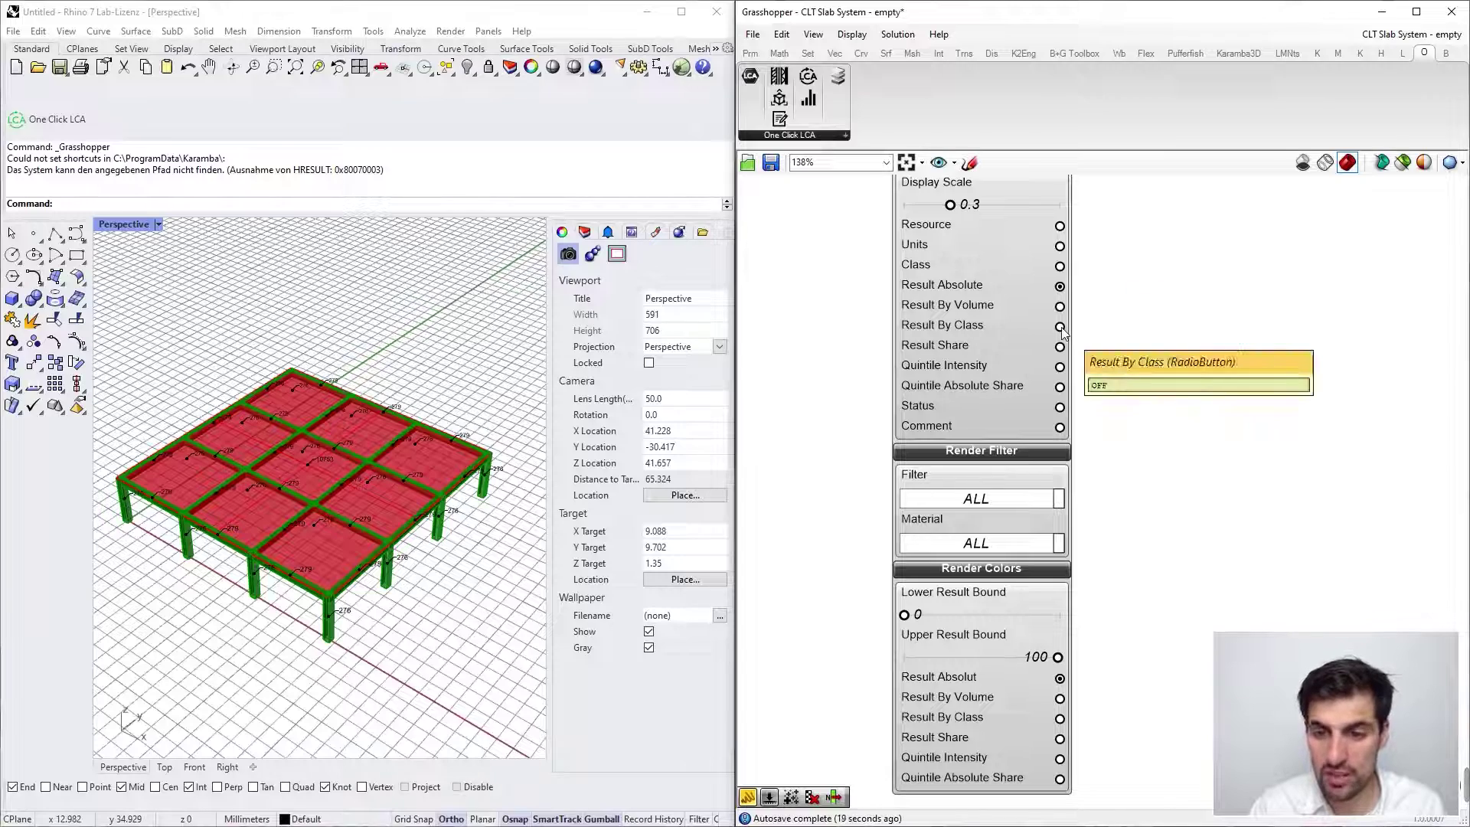
{"action": "left_click", "coordinate": [1060, 327]}
Examine the class-based result tags for the beams, slab and columns in the Rhino model.
{"action": "scroll", "coordinate": [220, 499], "scroll_direction": "up", "scroll_amount": 4}
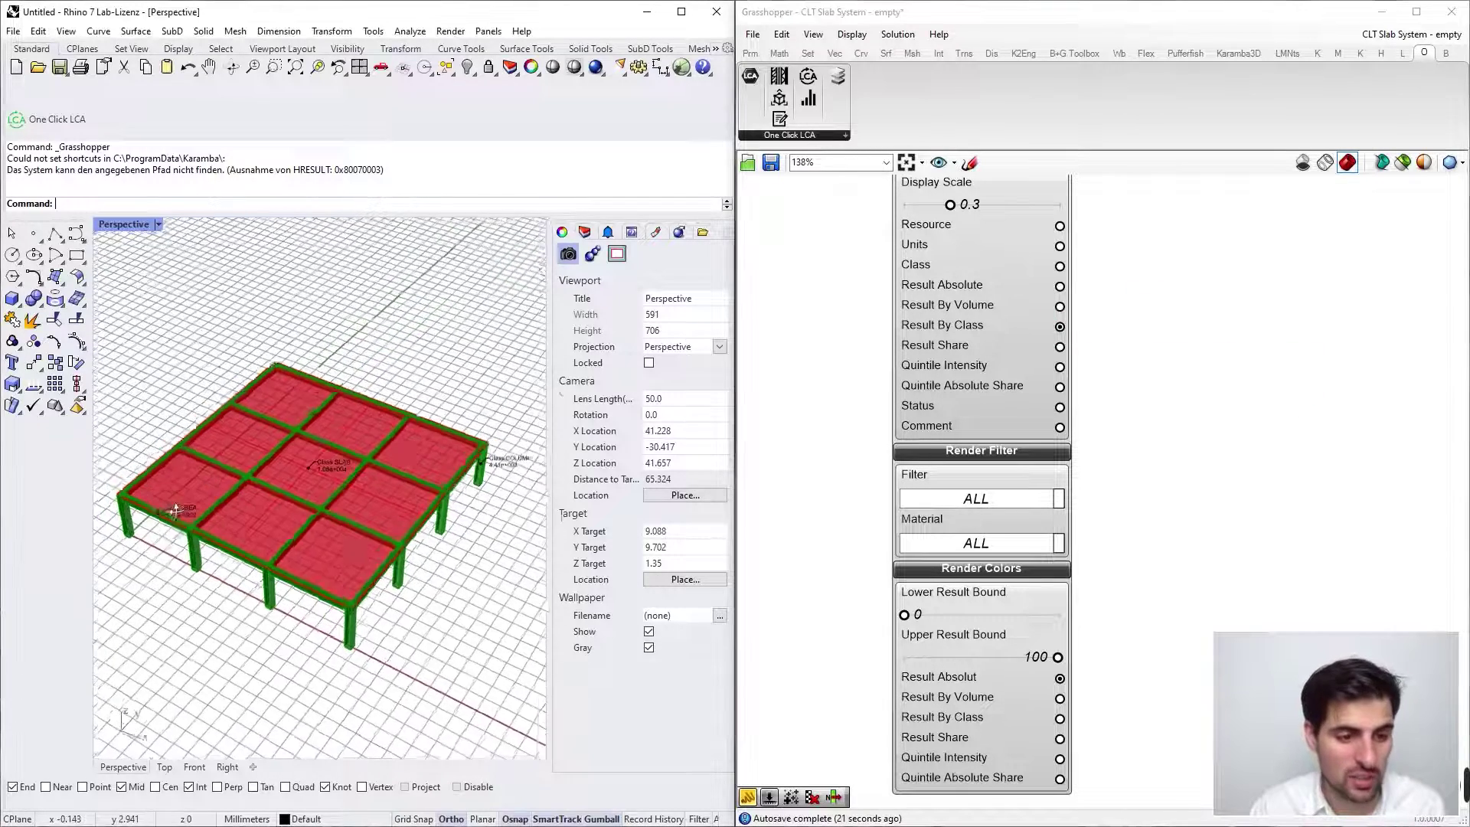
{"action": "scroll", "coordinate": [226, 526], "scroll_direction": "down", "scroll_amount": 4}
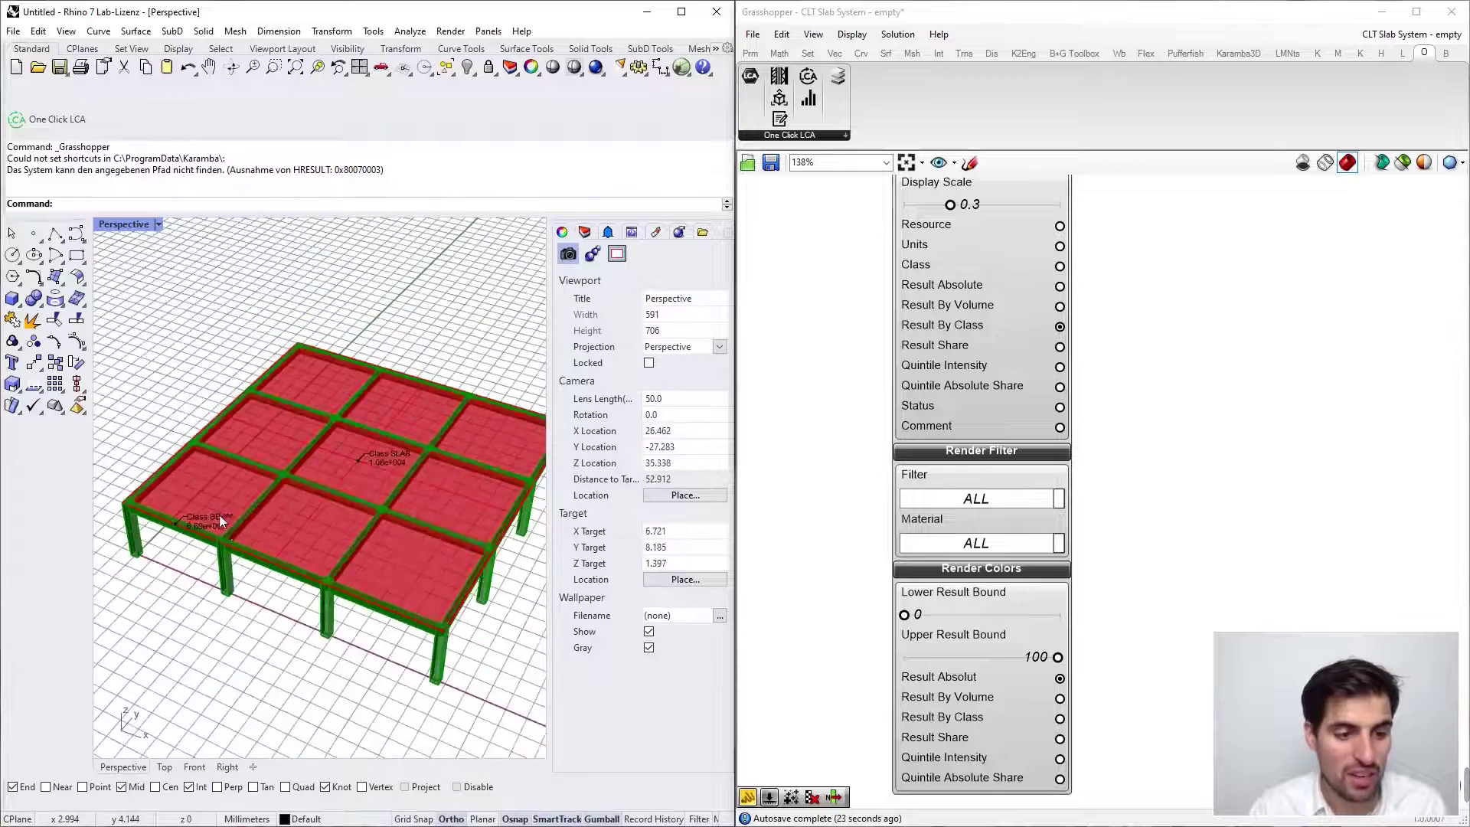
{"action": "scroll", "coordinate": [272, 513], "scroll_direction": "up", "scroll_amount": 4}
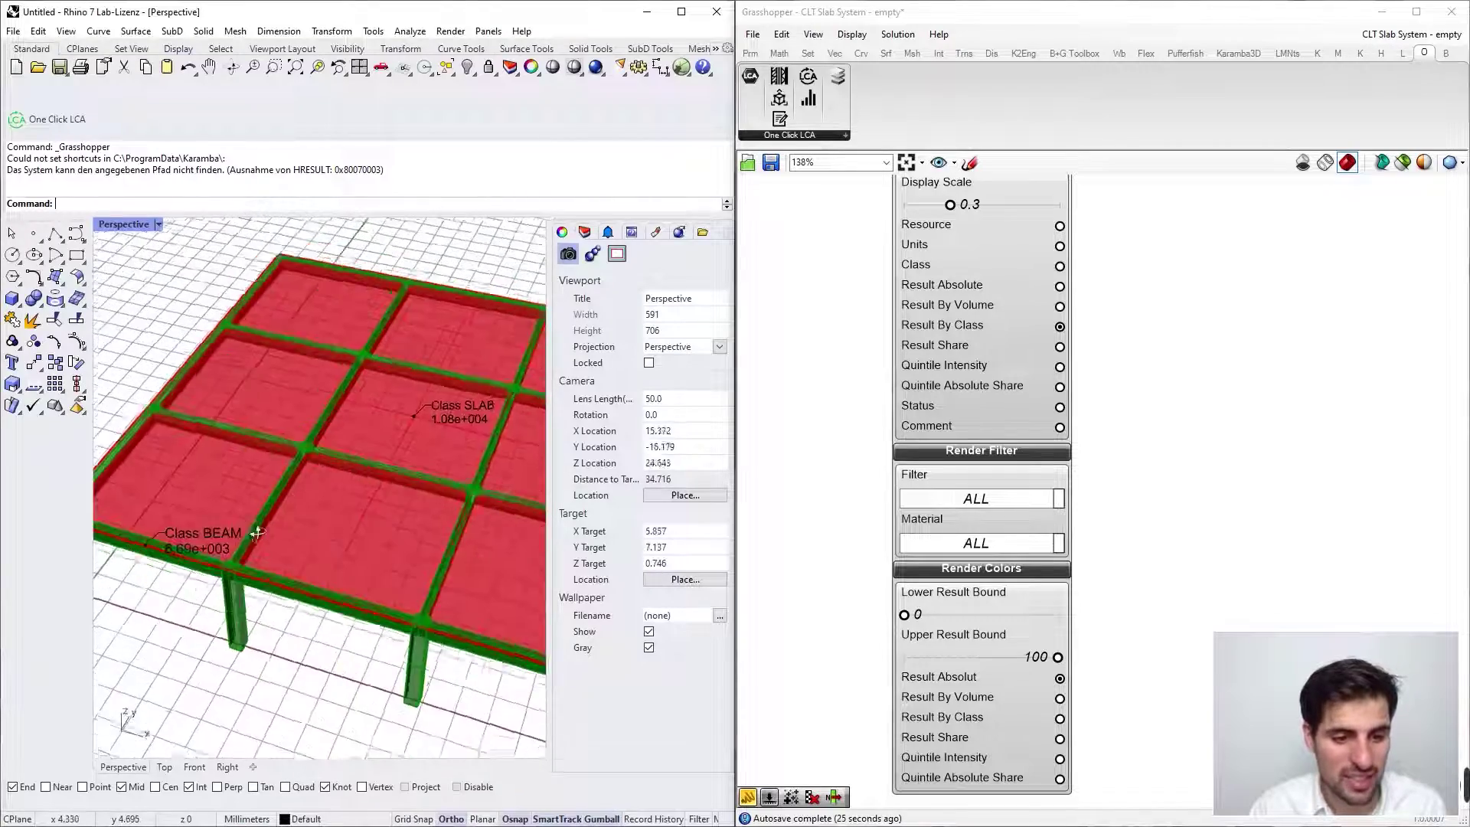
{"action": "scroll", "coordinate": [271, 518], "scroll_direction": "down", "scroll_amount": 3}
{"action": "scroll", "coordinate": [271, 518], "scroll_direction": "up", "scroll_amount": 3}
{"action": "right_click_drag", "start_coordinate": [452, 448], "coordinate": [149, 547], "text": "shift"}
{"action": "right_click_drag", "start_coordinate": [413, 467], "coordinate": [318, 403]}
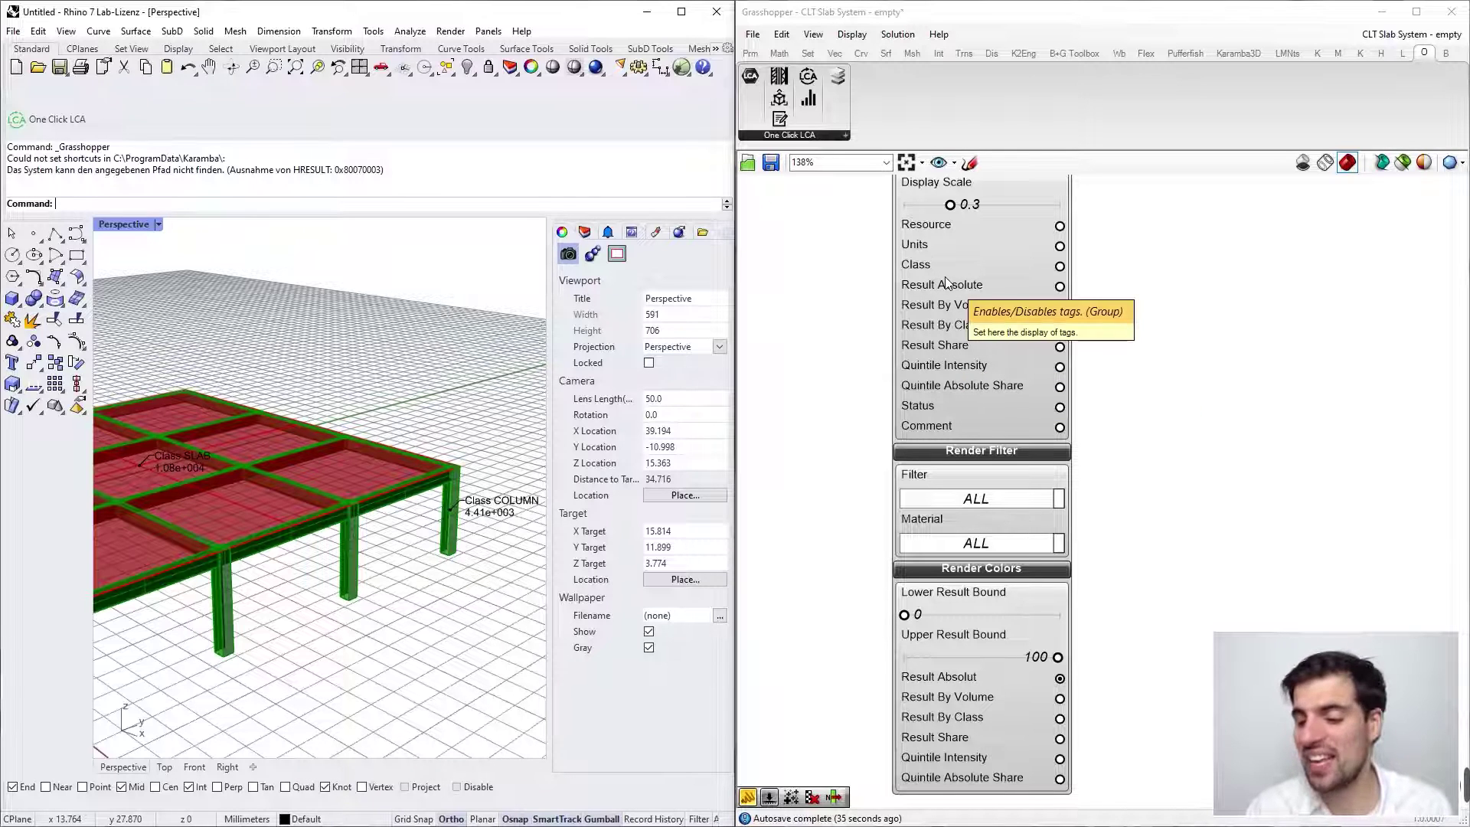
Show the Result Share tags and the Quintile Absolute Share tags in turn, viewing each on the model.
{"action": "left_click", "coordinate": [1060, 346]}
{"action": "right_click_drag", "start_coordinate": [349, 435], "coordinate": [266, 470]}
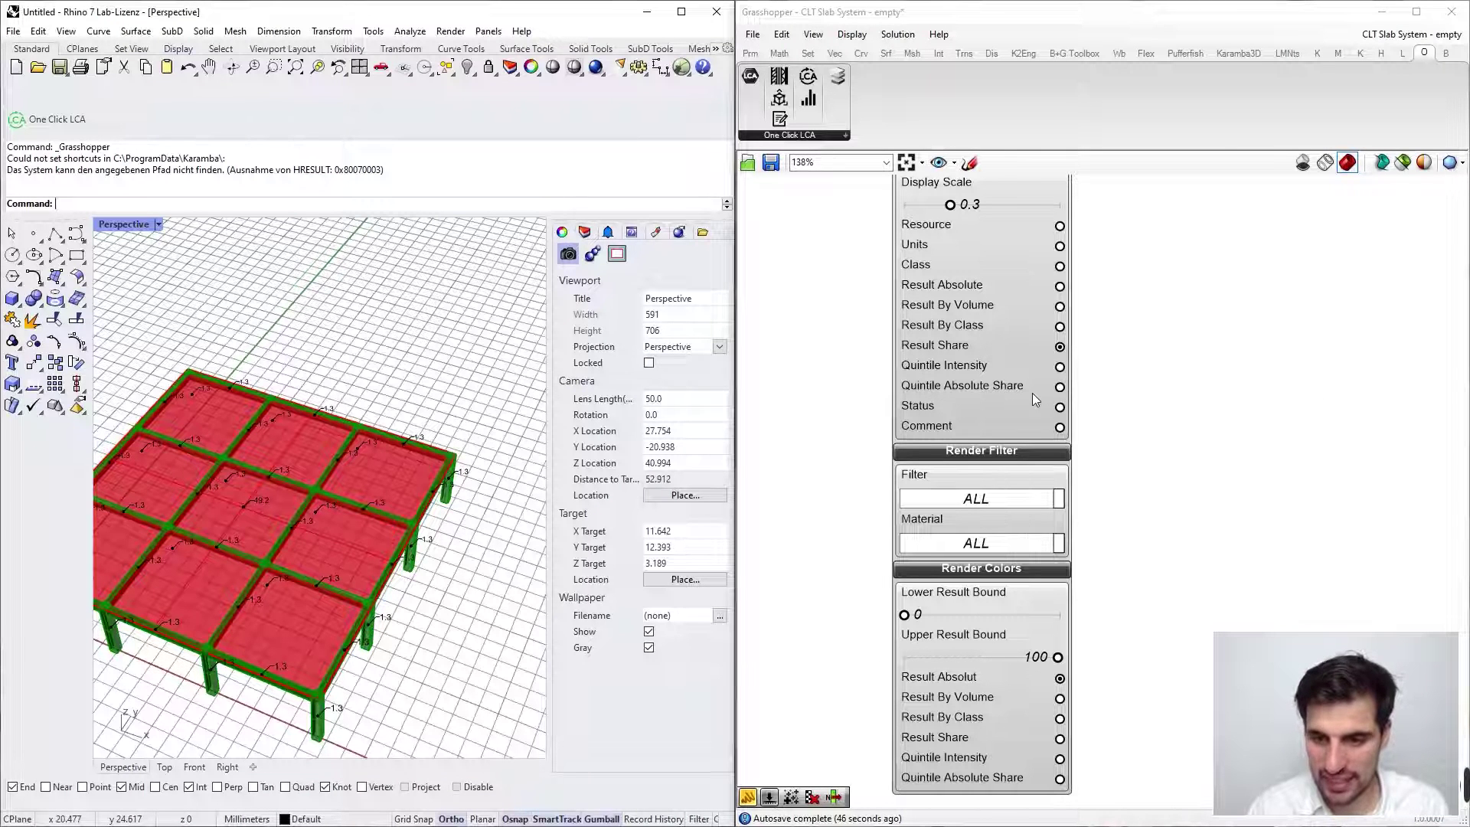
{"action": "left_click", "coordinate": [1059, 387]}
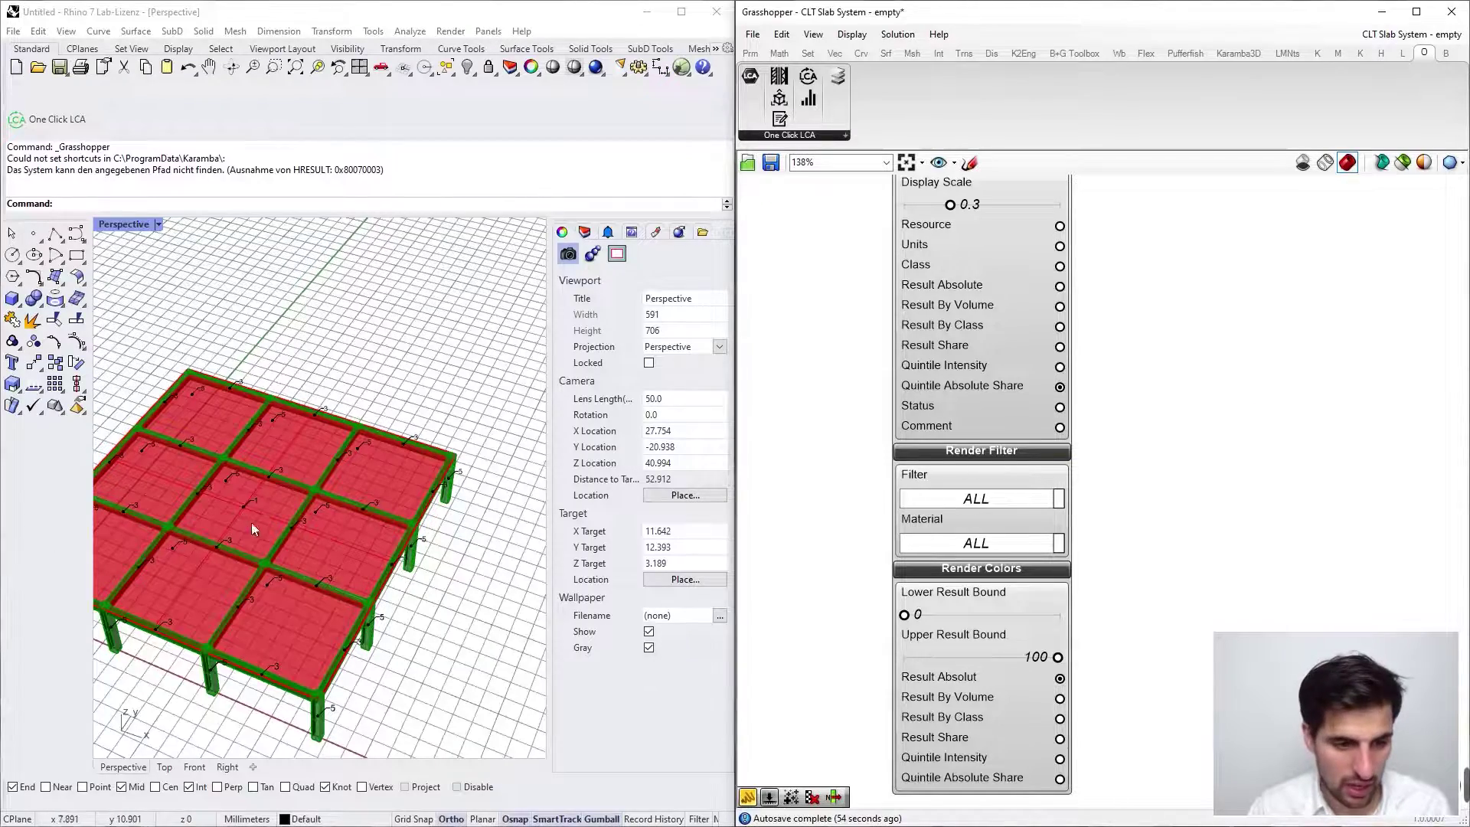
{"action": "mouse_move", "coordinate": [251, 522]}
{"action": "right_mouse_down"}
{"action": "mouse_move", "coordinate": [329, 476]}
{"action": "mouse_move", "coordinate": [345, 525]}
{"action": "mouse_move", "coordinate": [250, 539]}
{"action": "mouse_move", "coordinate": [245, 475]}
{"action": "mouse_move", "coordinate": [239, 487]}
{"action": "mouse_move", "coordinate": [278, 502]}
{"action": "mouse_move", "coordinate": [277, 398]}
{"action": "mouse_move", "coordinate": [256, 465]}
{"action": "mouse_move", "coordinate": [264, 498]}
{"action": "right_mouse_up"}
{"action": "scroll", "coordinate": [233, 493], "scroll_direction": "up", "scroll_amount": 4}
Show the Status tags and the Comment tags in turn, checking the slab's comment in the model.
{"action": "left_click", "coordinate": [1060, 407]}
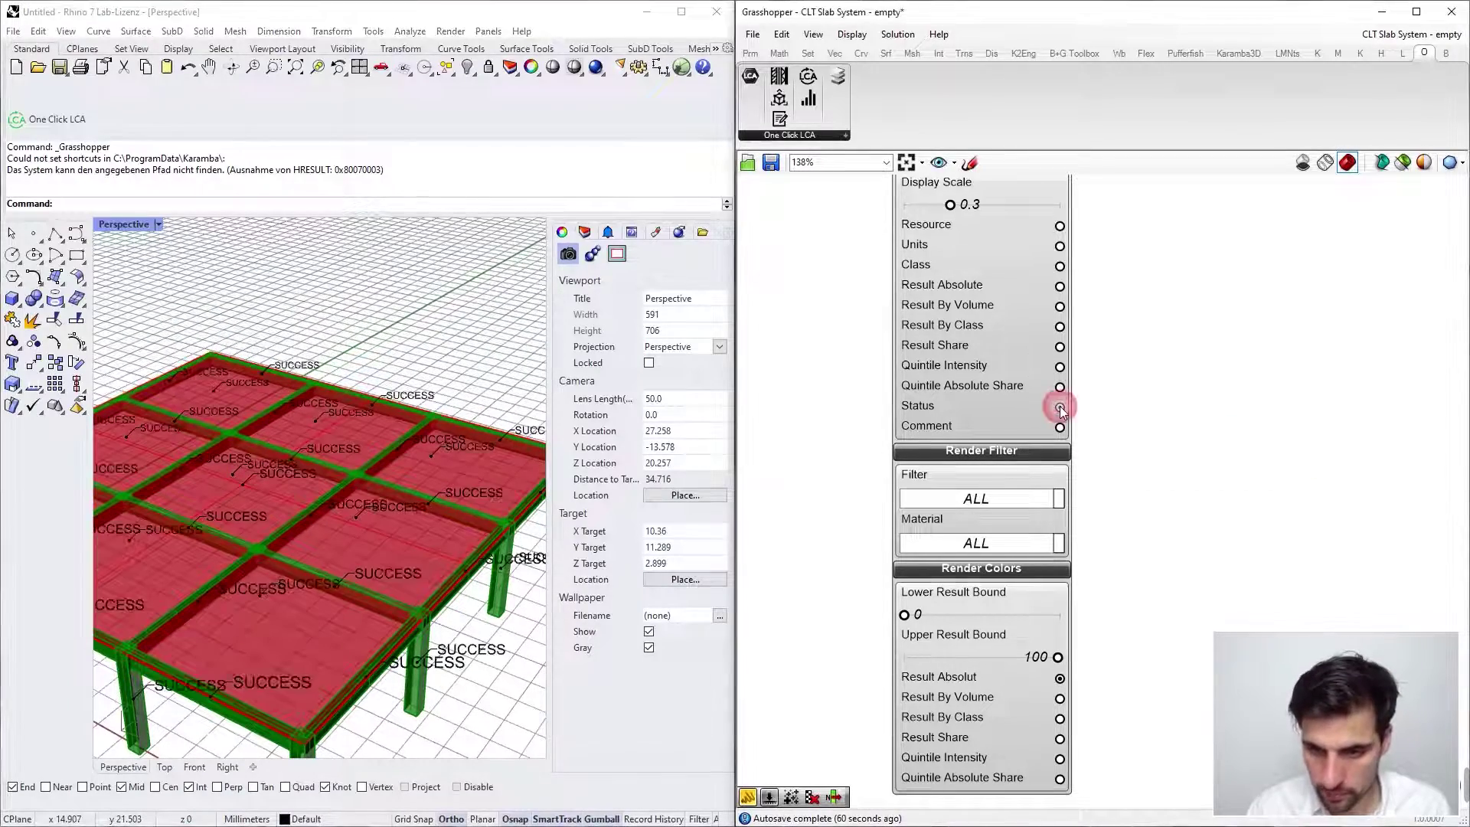
{"action": "mouse_move", "coordinate": [352, 517]}
{"action": "right_mouse_down"}
{"action": "mouse_move", "coordinate": [378, 553]}
{"action": "mouse_move", "coordinate": [343, 502]}
{"action": "right_mouse_up"}
{"action": "scroll", "coordinate": [380, 550], "scroll_direction": "down", "scroll_amount": 4}
{"action": "left_click", "coordinate": [1060, 427]}
{"action": "right_click_drag", "start_coordinate": [387, 476], "coordinate": [389, 512]}
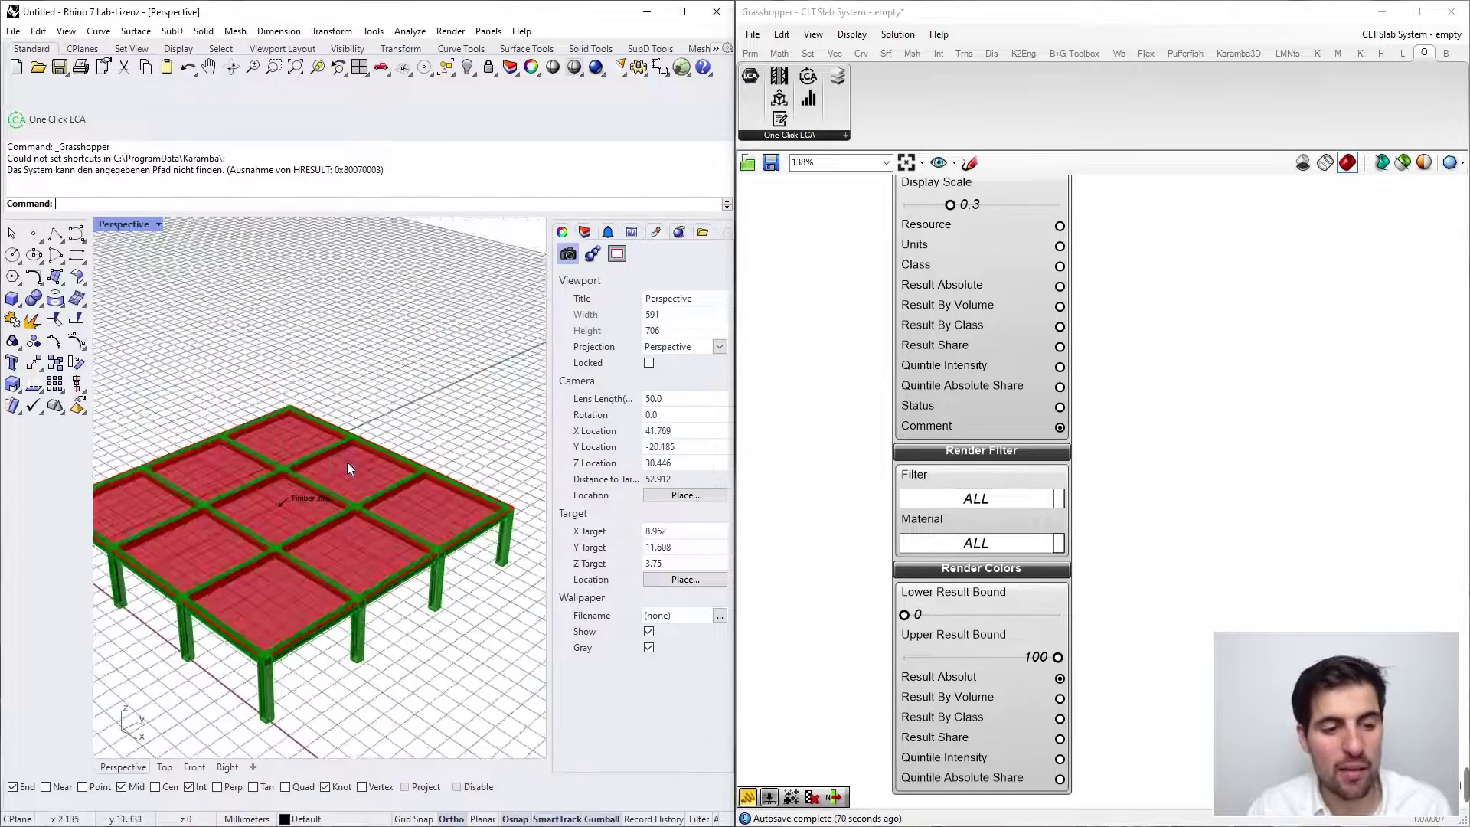
{"action": "scroll", "coordinate": [347, 461], "scroll_direction": "up", "scroll_amount": 5}
{"action": "right_click_drag", "start_coordinate": [326, 471], "coordinate": [300, 529]}
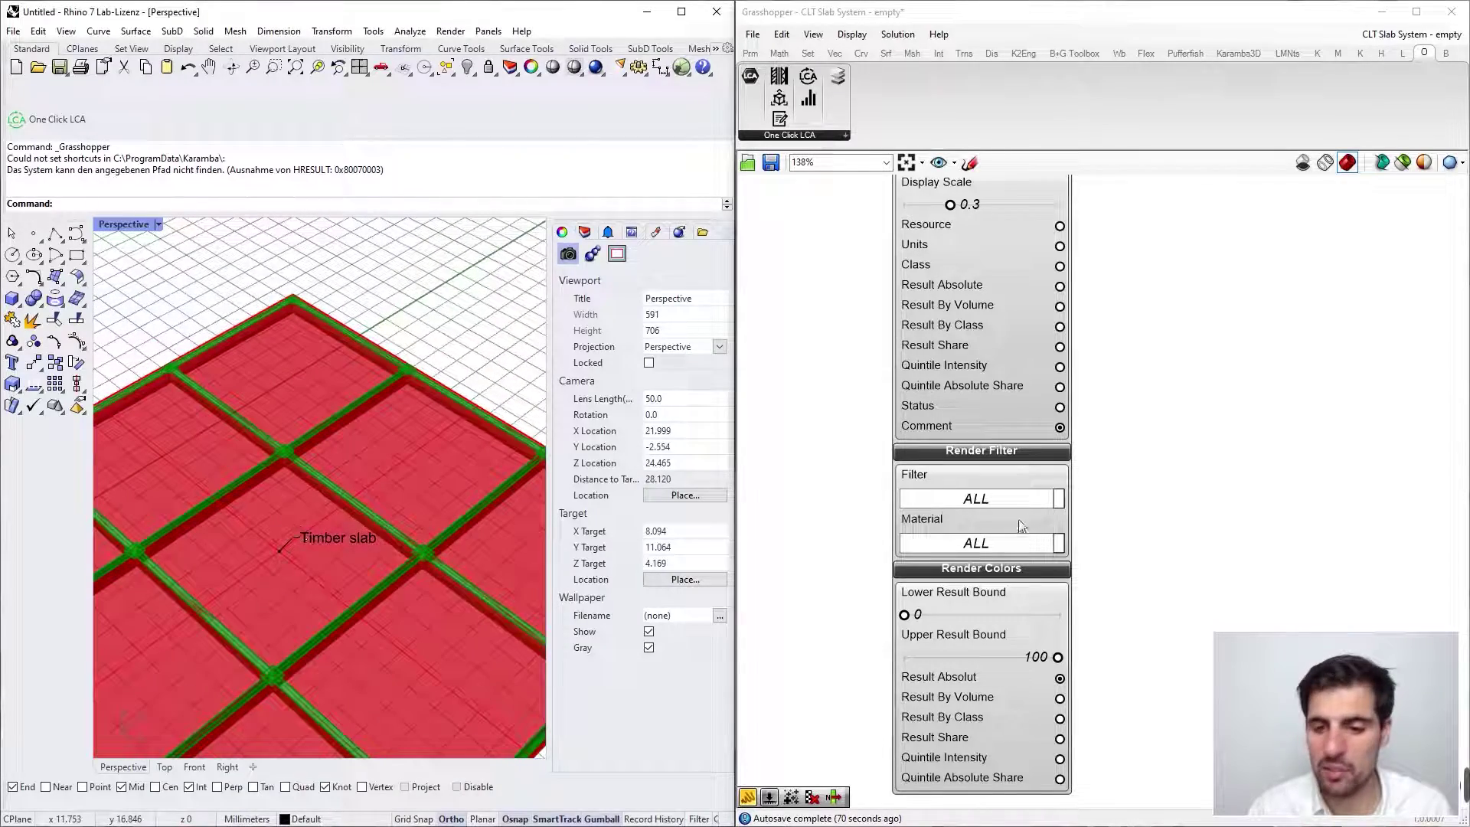
Switch the Results component's tags to Resource and view the material names on the model.
{"action": "left_click", "coordinate": [1060, 227]}
{"action": "scroll", "coordinate": [230, 558], "scroll_direction": "down", "scroll_amount": 6}
{"action": "right_click_drag", "start_coordinate": [230, 559], "coordinate": [301, 568]}
{"action": "scroll", "coordinate": [301, 568], "scroll_direction": "up", "scroll_amount": 4}
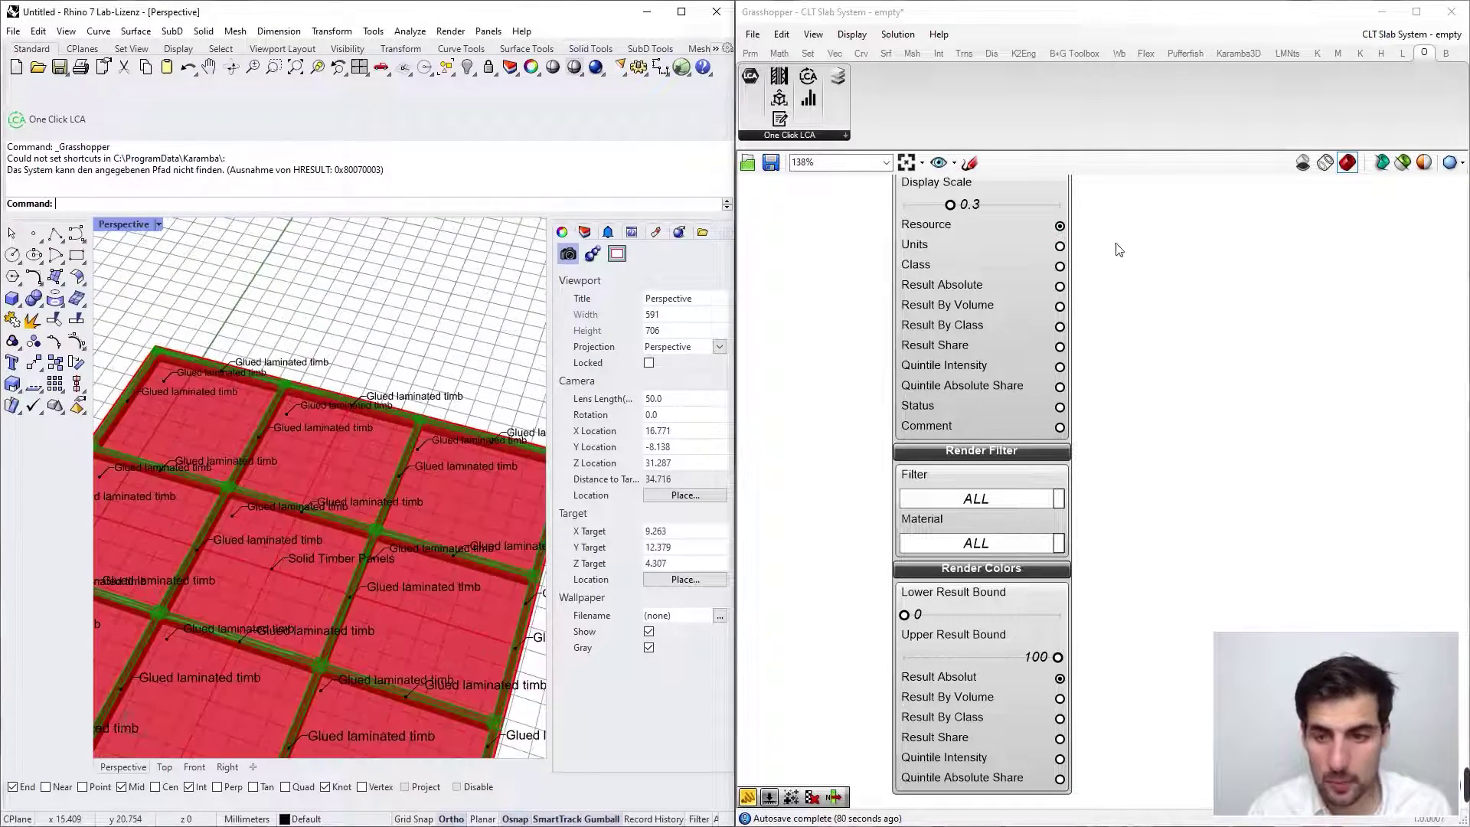
Cycle through the Units, Class and Resource tags, finish on Units, and view the whole structure.
{"action": "left_click", "coordinate": [1060, 246]}
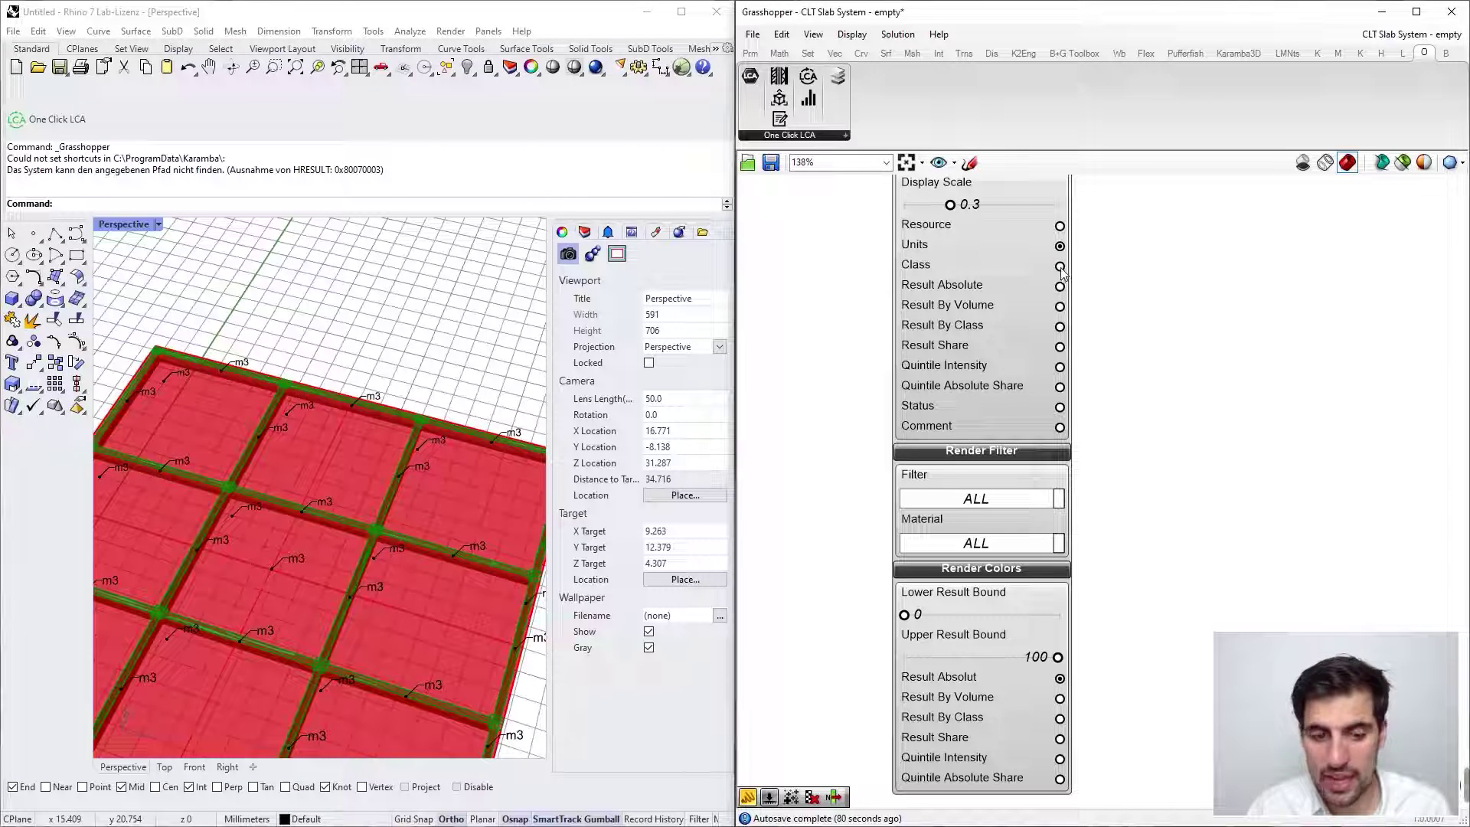
{"action": "left_click", "coordinate": [1059, 266]}
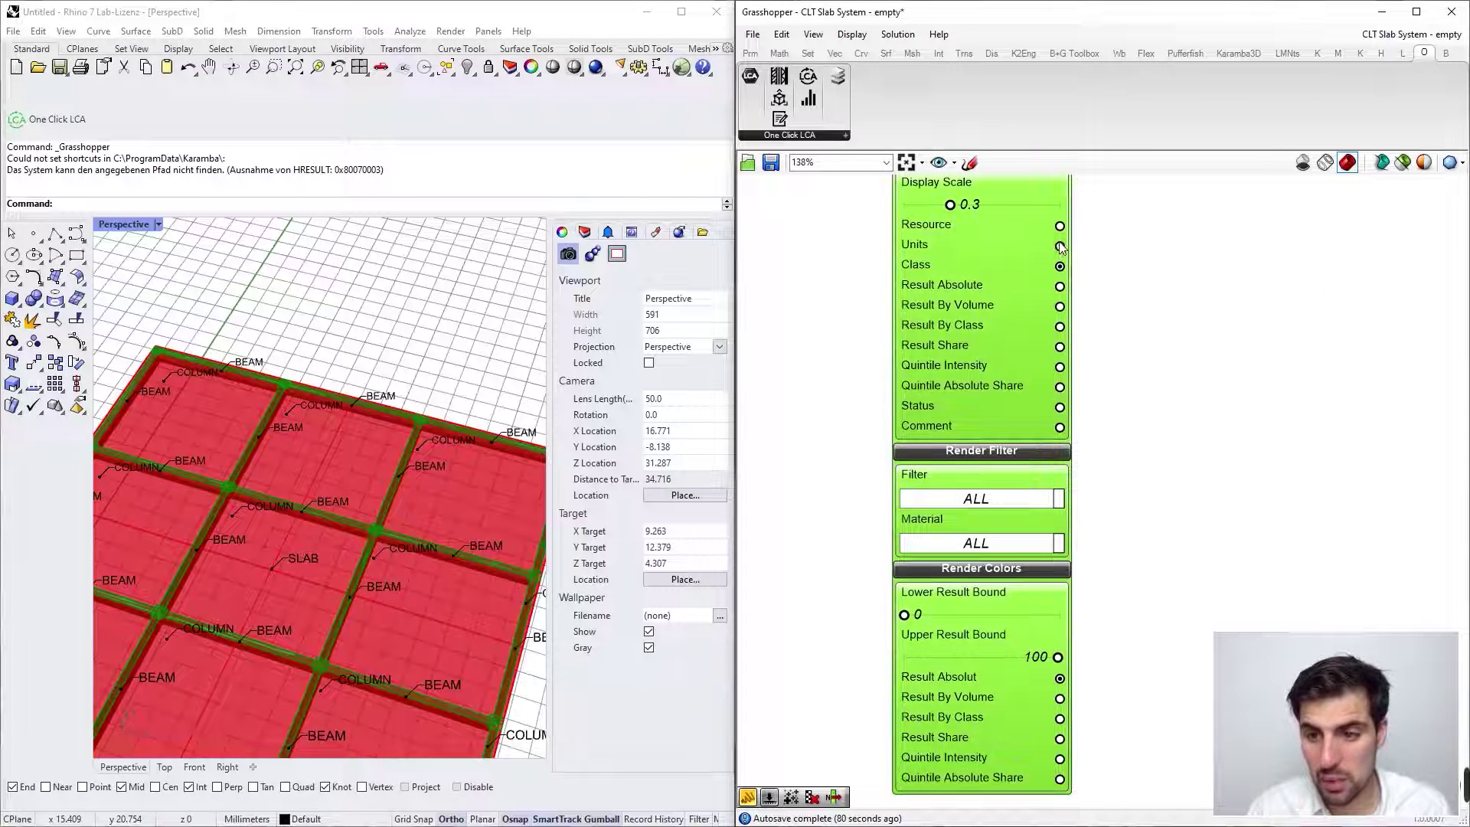
{"action": "left_click", "coordinate": [1060, 226]}
{"action": "left_click", "coordinate": [1060, 246]}
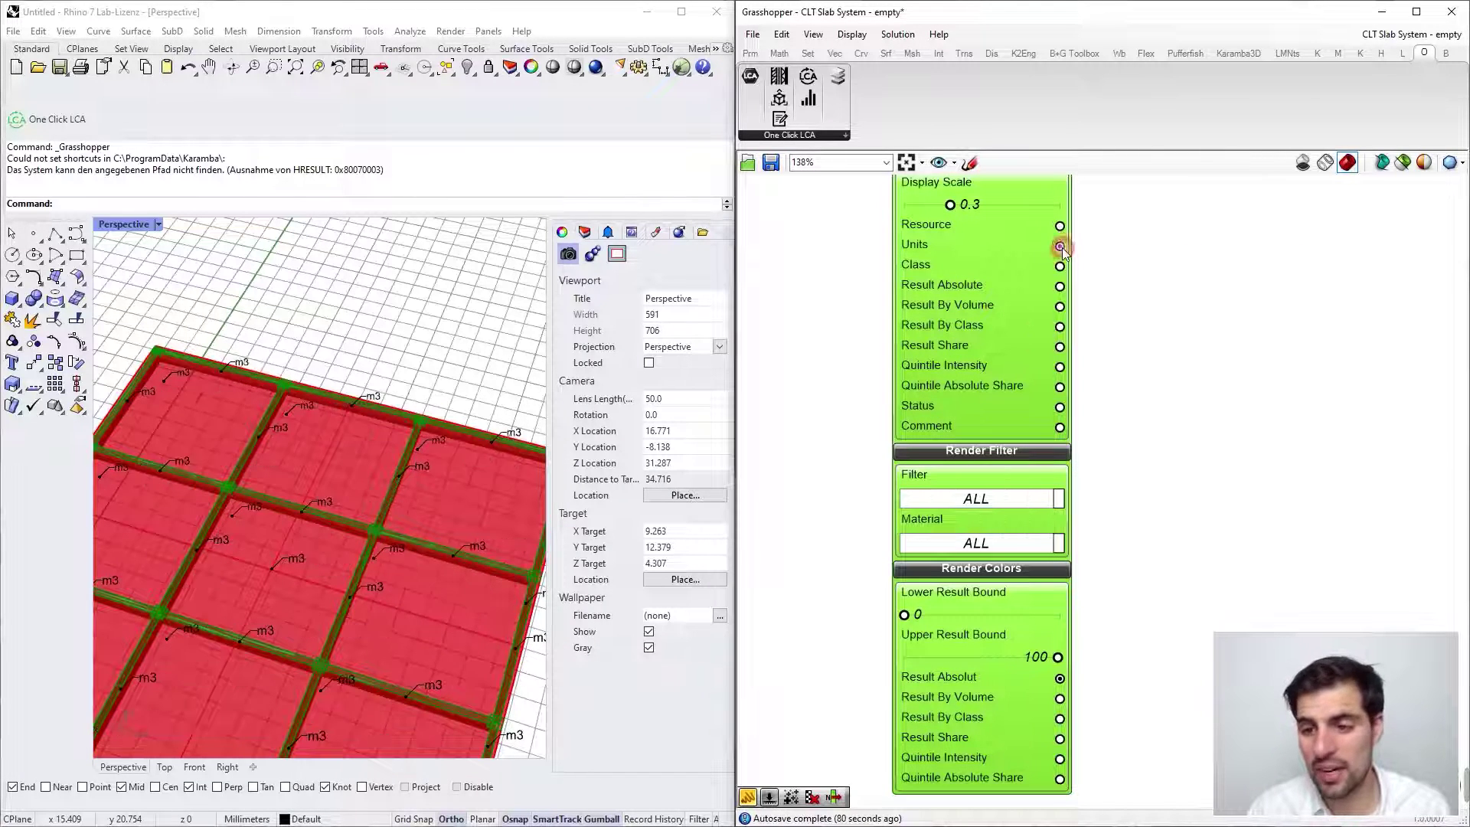
{"action": "scroll", "coordinate": [271, 462], "scroll_direction": "down", "scroll_amount": 8}
{"action": "right_click_drag", "start_coordinate": [271, 462], "coordinate": [322, 426]}
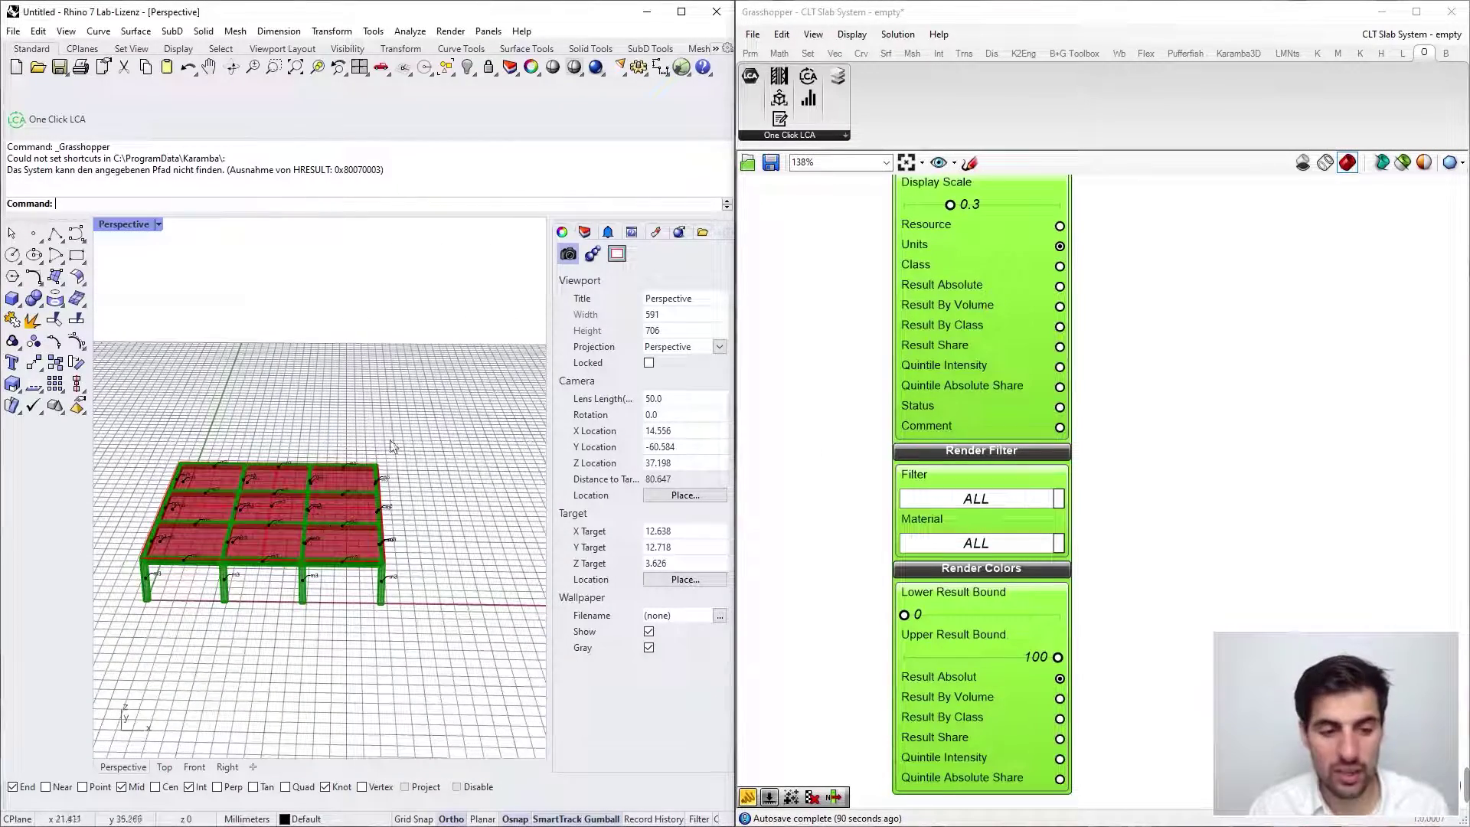
Set the Results component's Render Colors to Result By Volume.
{"action": "left_click", "coordinate": [1079, 545]}
{"action": "right_click_drag", "start_coordinate": [1079, 545], "coordinate": [1069, 427]}
{"action": "left_click", "coordinate": [1058, 571]}
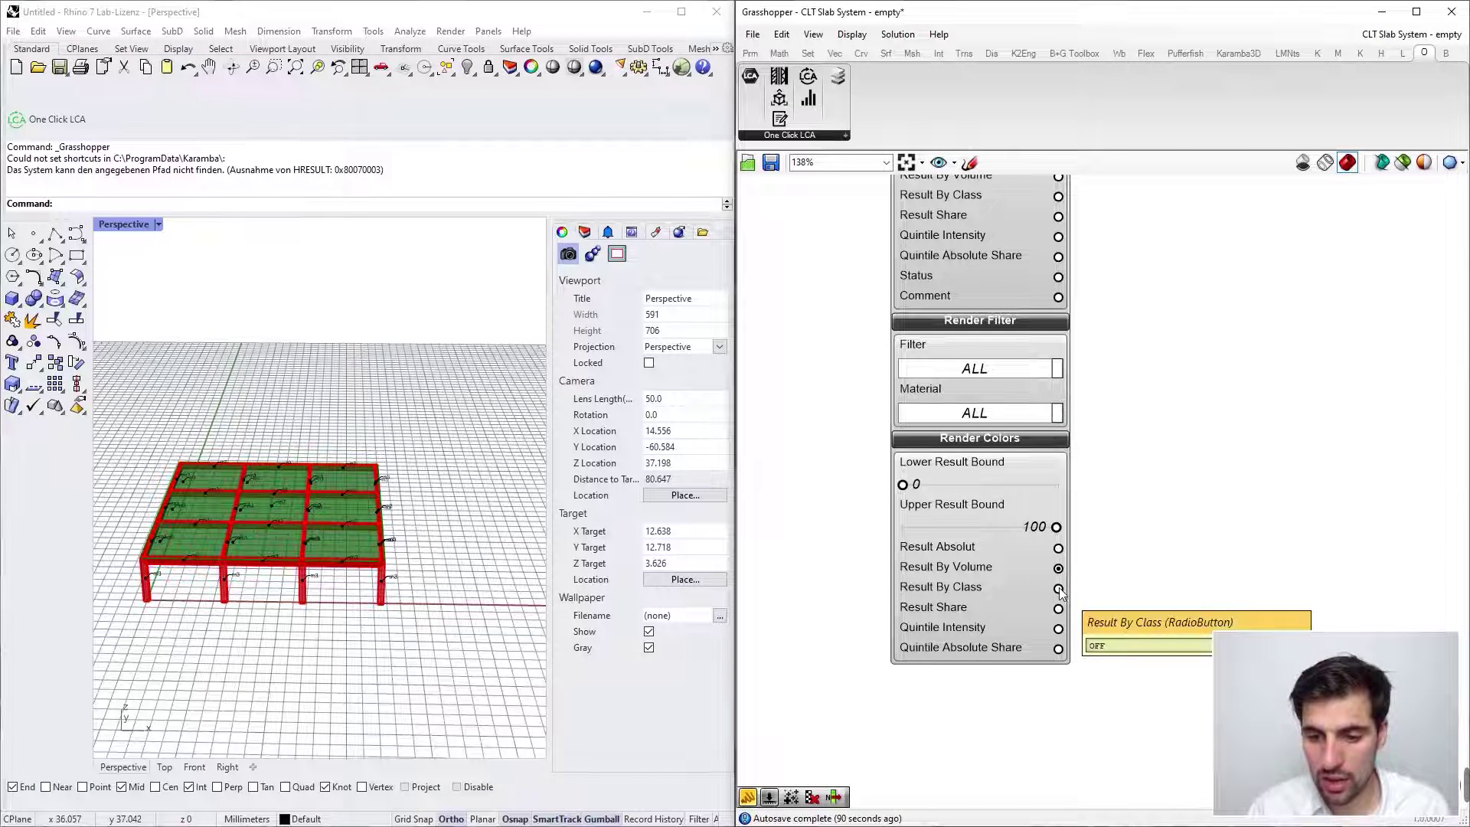
Set the Results component's Render Colors and its tags to Result By Class, and view the class results on the model.
{"action": "left_click", "coordinate": [1059, 589]}
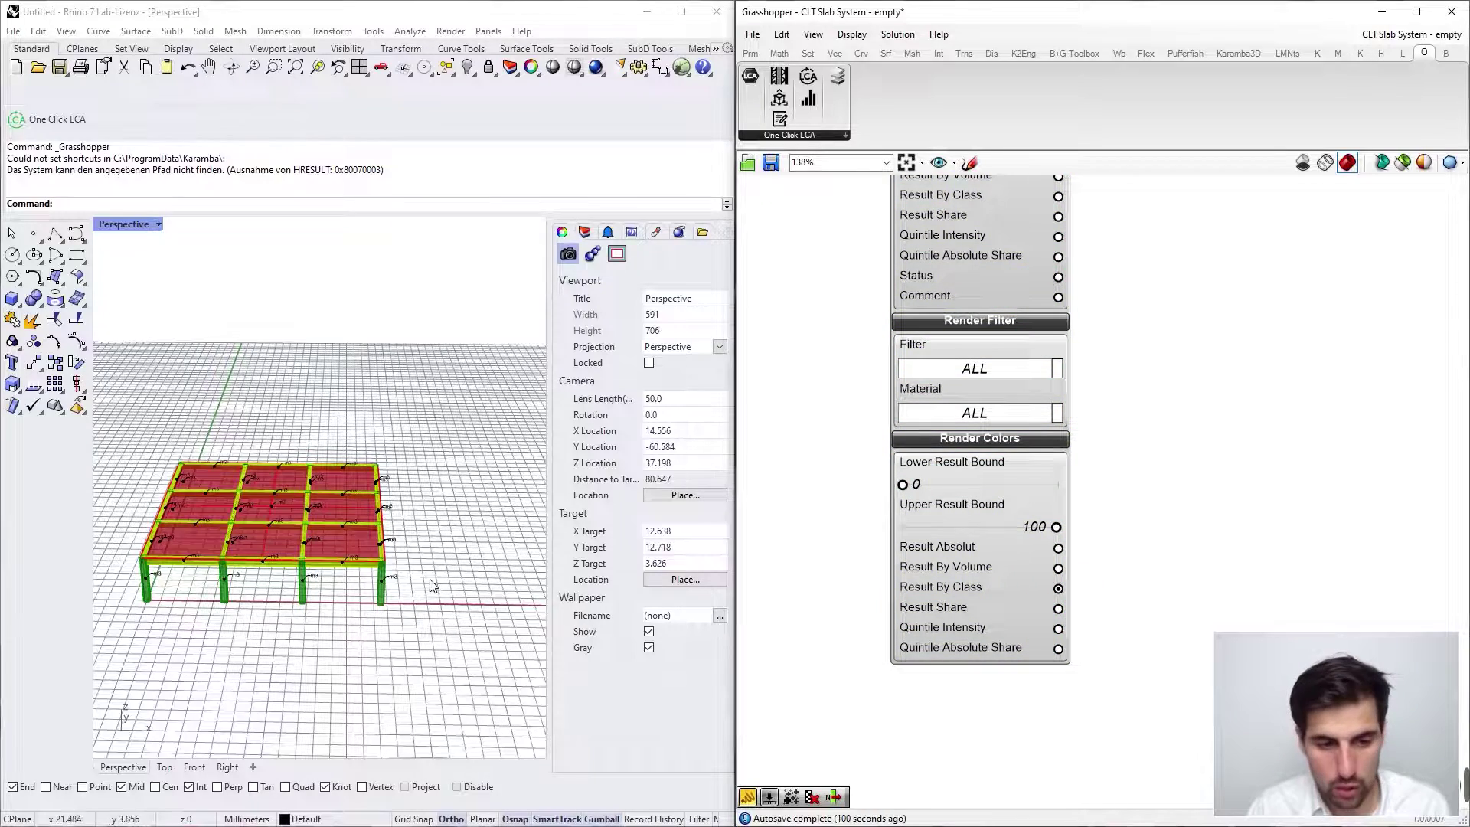
{"action": "right_click_drag", "start_coordinate": [429, 574], "coordinate": [299, 591]}
{"action": "right_click_drag", "start_coordinate": [1117, 375], "coordinate": [1072, 502]}
{"action": "left_click", "coordinate": [1012, 324]}
{"action": "right_click_drag", "start_coordinate": [1069, 412], "coordinate": [1072, 326]}
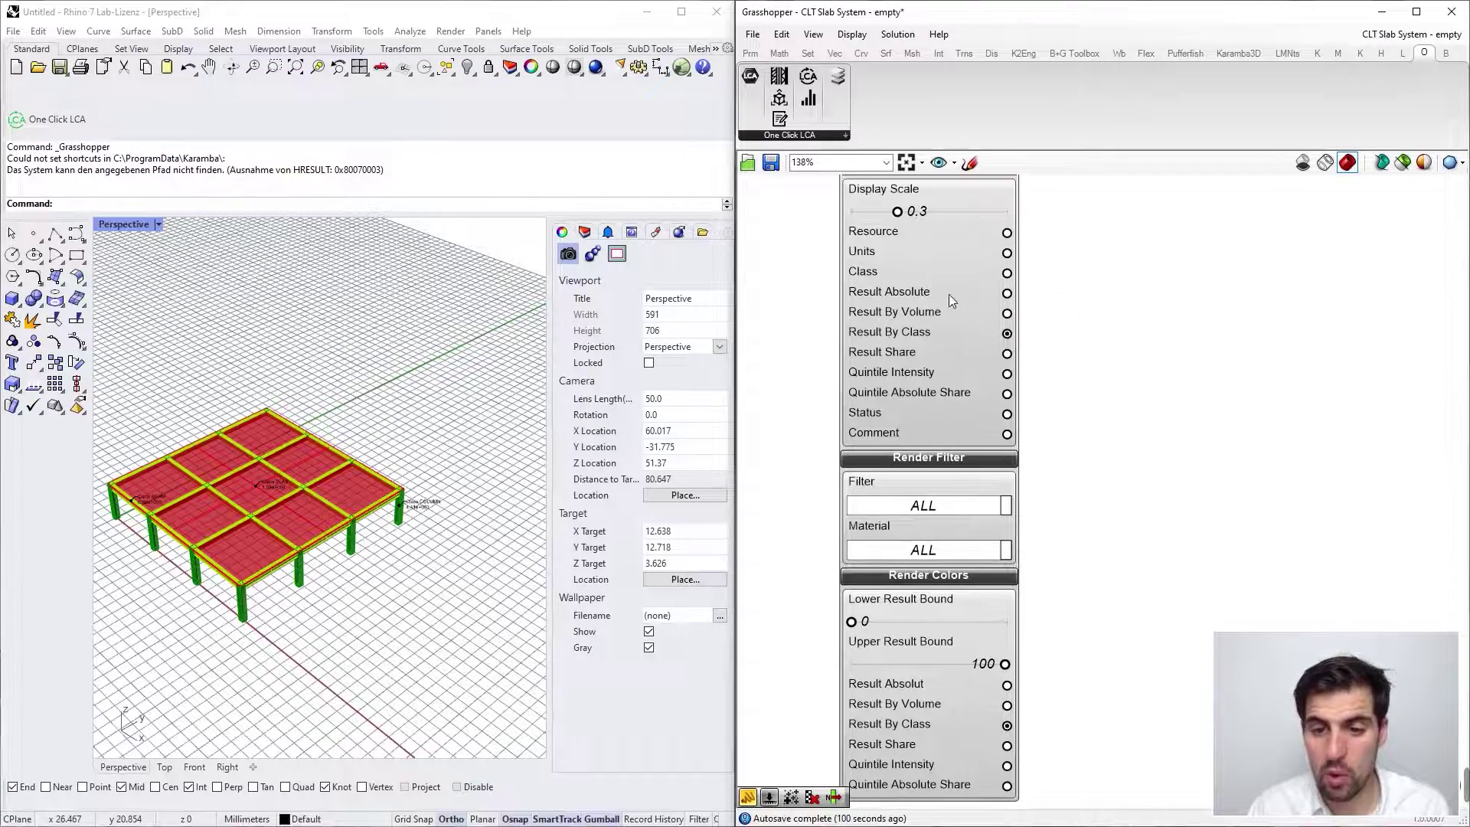
{"action": "mouse_move", "coordinate": [332, 514]}
{"action": "right_mouse_down"}
{"action": "mouse_move", "coordinate": [399, 478]}
{"action": "mouse_move", "coordinate": [337, 481]}
{"action": "mouse_move", "coordinate": [371, 457]}
{"action": "mouse_move", "coordinate": [345, 452]}
{"action": "mouse_move", "coordinate": [293, 550]}
{"action": "mouse_move", "coordinate": [233, 525]}
{"action": "mouse_move", "coordinate": [245, 471]}
{"action": "mouse_move", "coordinate": [303, 518]}
{"action": "right_mouse_up"}
{"action": "scroll", "coordinate": [227, 544], "scroll_direction": "up", "scroll_amount": 2}
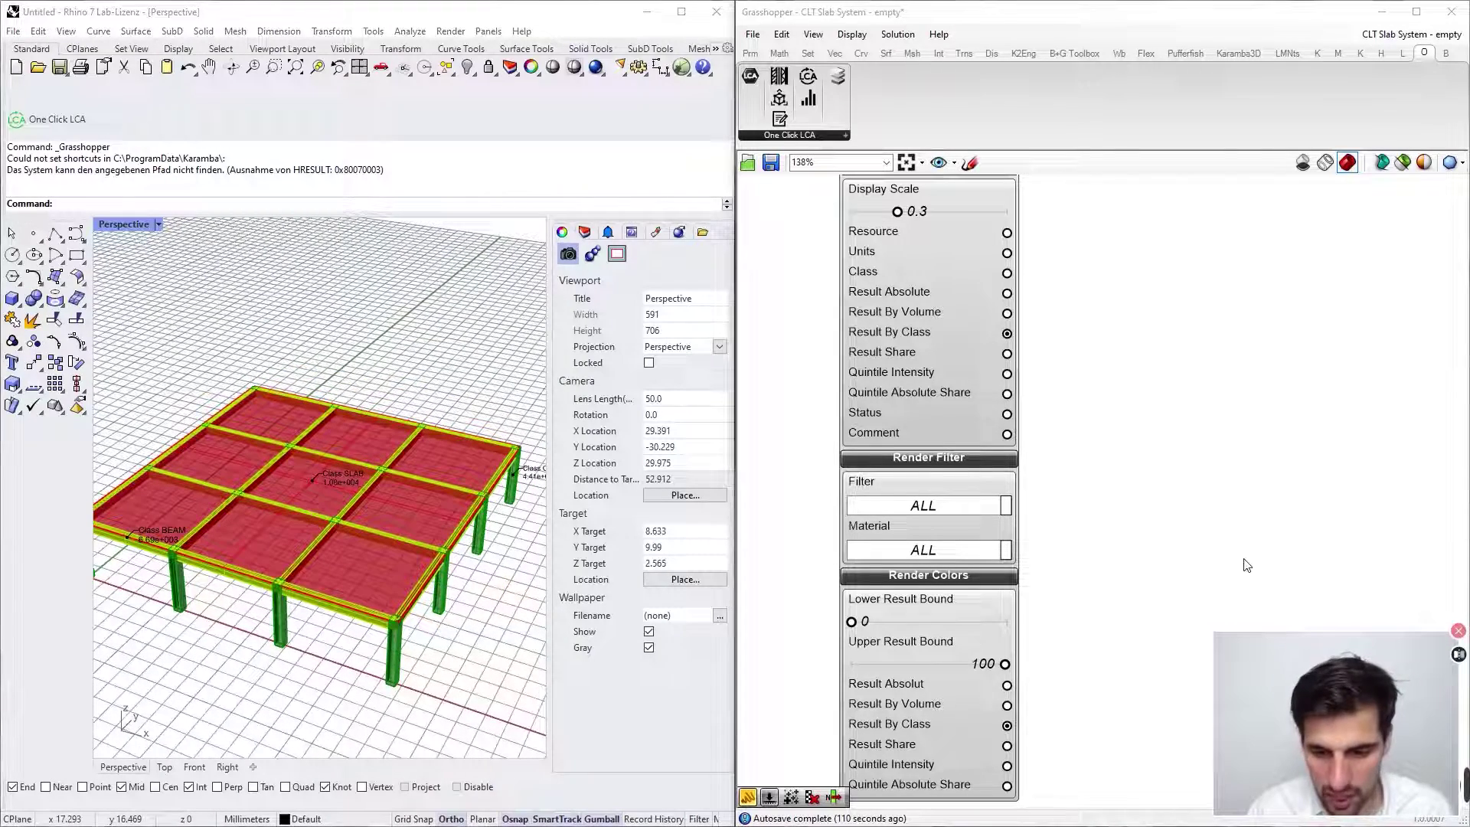
Try the Result Share, Quintile Intensity and Quintile Absolute Share render colors, finishing on Result Share.
{"action": "right_click", "coordinate": [1110, 542]}
{"action": "right_click_drag", "start_coordinate": [999, 623], "coordinate": [1014, 546]}
{"action": "left_click", "coordinate": [1022, 670]}
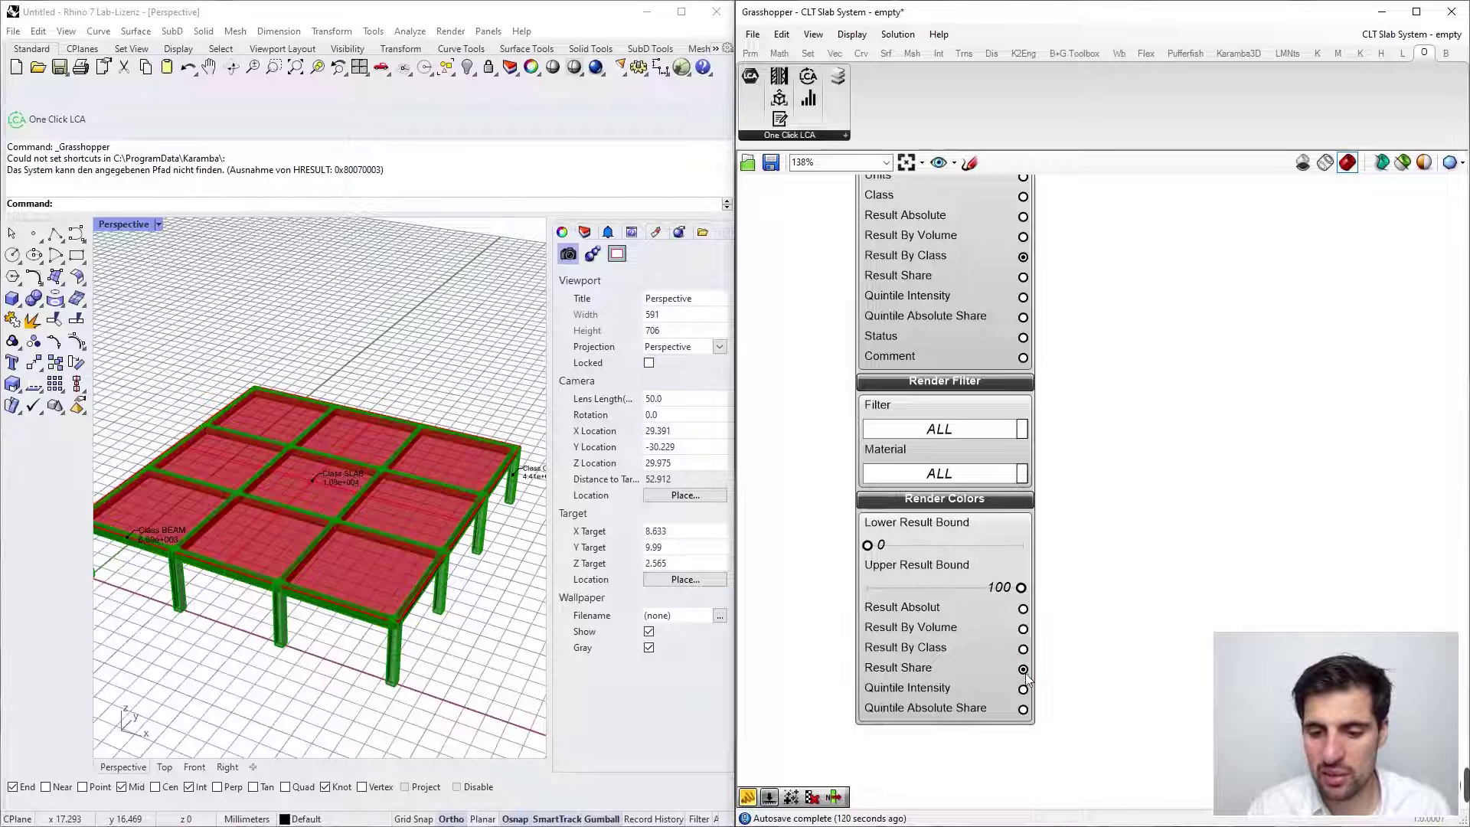
{"action": "left_click", "coordinate": [1024, 688]}
{"action": "left_click", "coordinate": [1023, 709]}
{"action": "left_click", "coordinate": [1023, 669]}
Set the render filter to BEAM and view the beams in the model.
{"action": "left_click", "coordinate": [948, 434]}
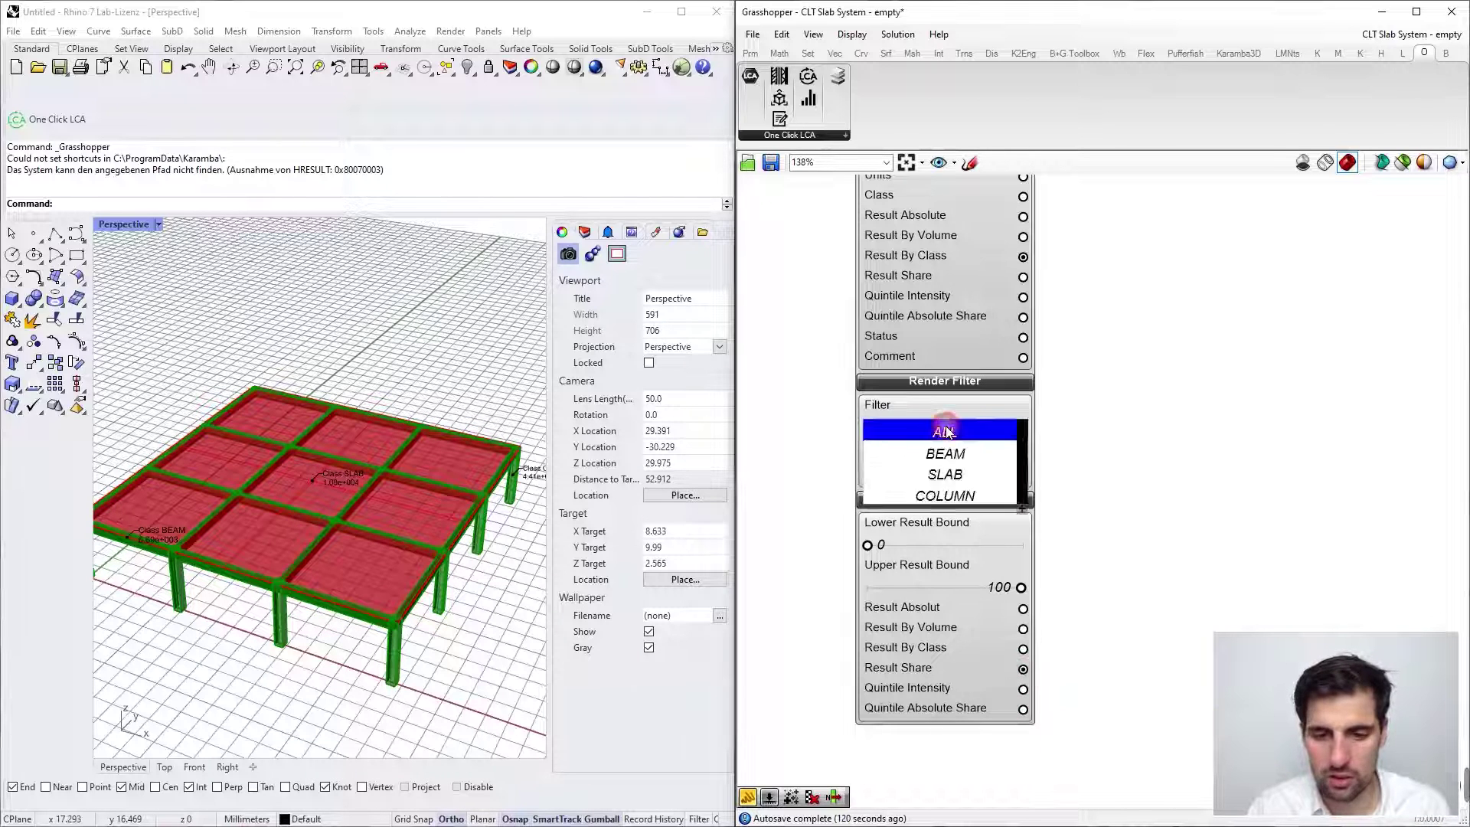
{"action": "left_click", "coordinate": [962, 462]}
{"action": "right_click_drag", "start_coordinate": [165, 514], "coordinate": [260, 564]}
{"action": "scroll", "coordinate": [172, 499], "scroll_direction": "down", "scroll_amount": 3}
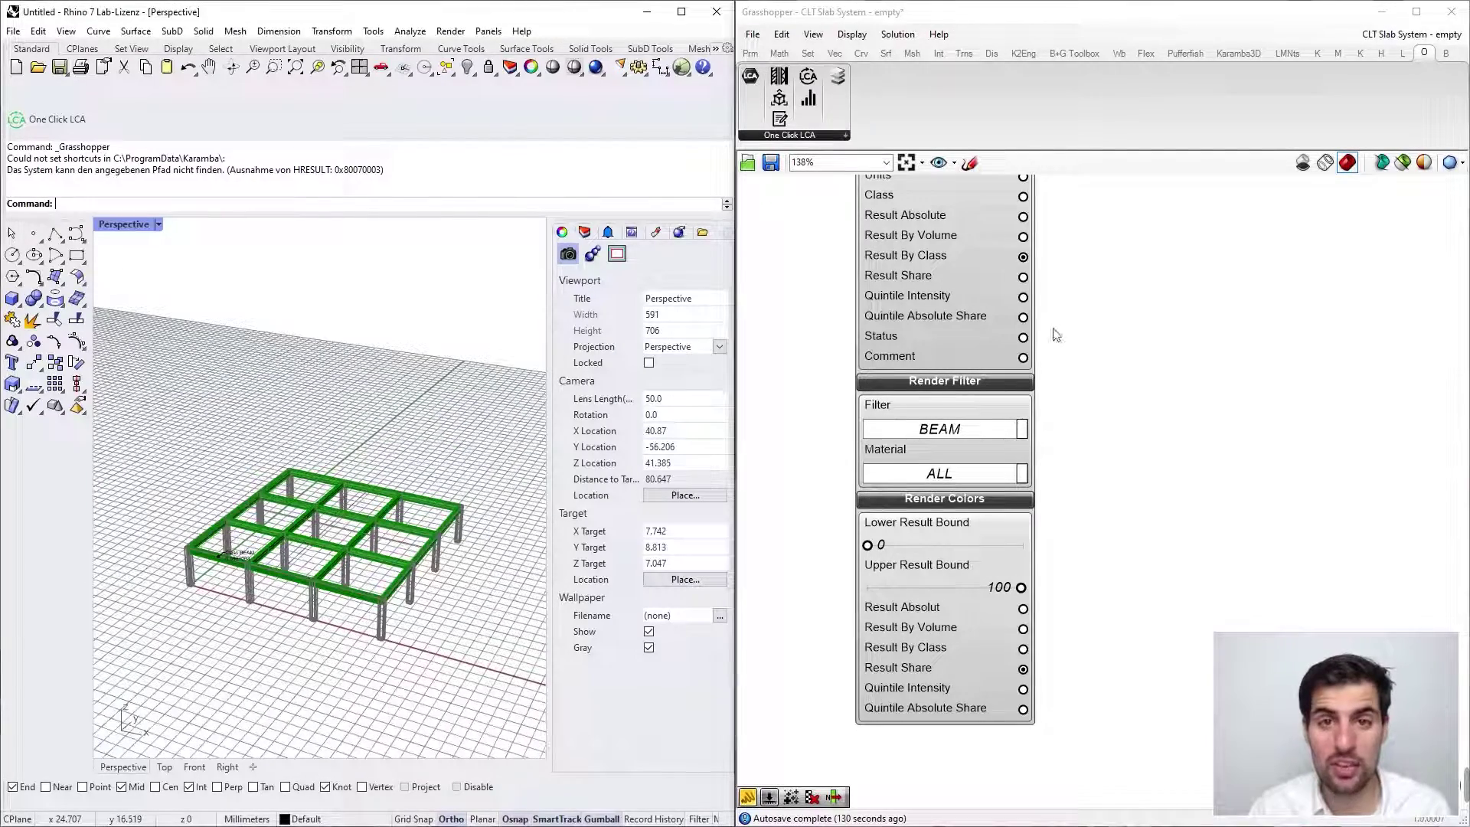
Limit the rendering to the Glued laminated timb material and reset the class filter to ALL.
{"action": "left_click", "coordinate": [965, 437]}
{"action": "left_click", "coordinate": [1117, 433]}
{"action": "left_click", "coordinate": [949, 473]}
{"action": "left_click", "coordinate": [948, 494]}
{"action": "left_click", "coordinate": [943, 436]}
{"action": "left_click", "coordinate": [943, 431]}
Switch the material filter to Solid Timber Panels and return it to ALL.
{"action": "left_click", "coordinate": [948, 473]}
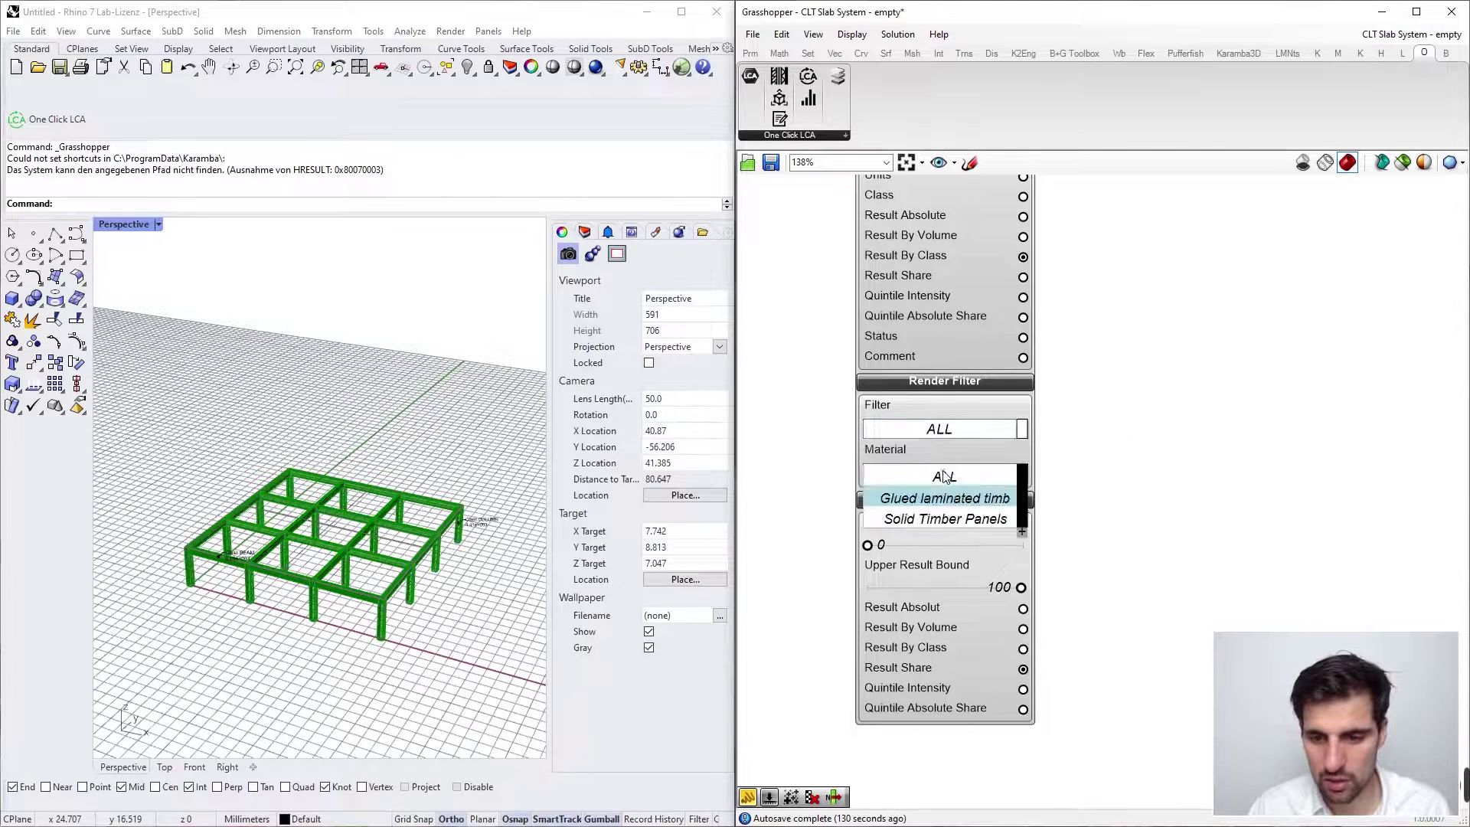
{"action": "left_click", "coordinate": [948, 518]}
{"action": "left_click", "coordinate": [957, 480]}
{"action": "left_click", "coordinate": [954, 494]}
{"action": "left_click", "coordinate": [957, 474]}
{"action": "left_click", "coordinate": [960, 469]}
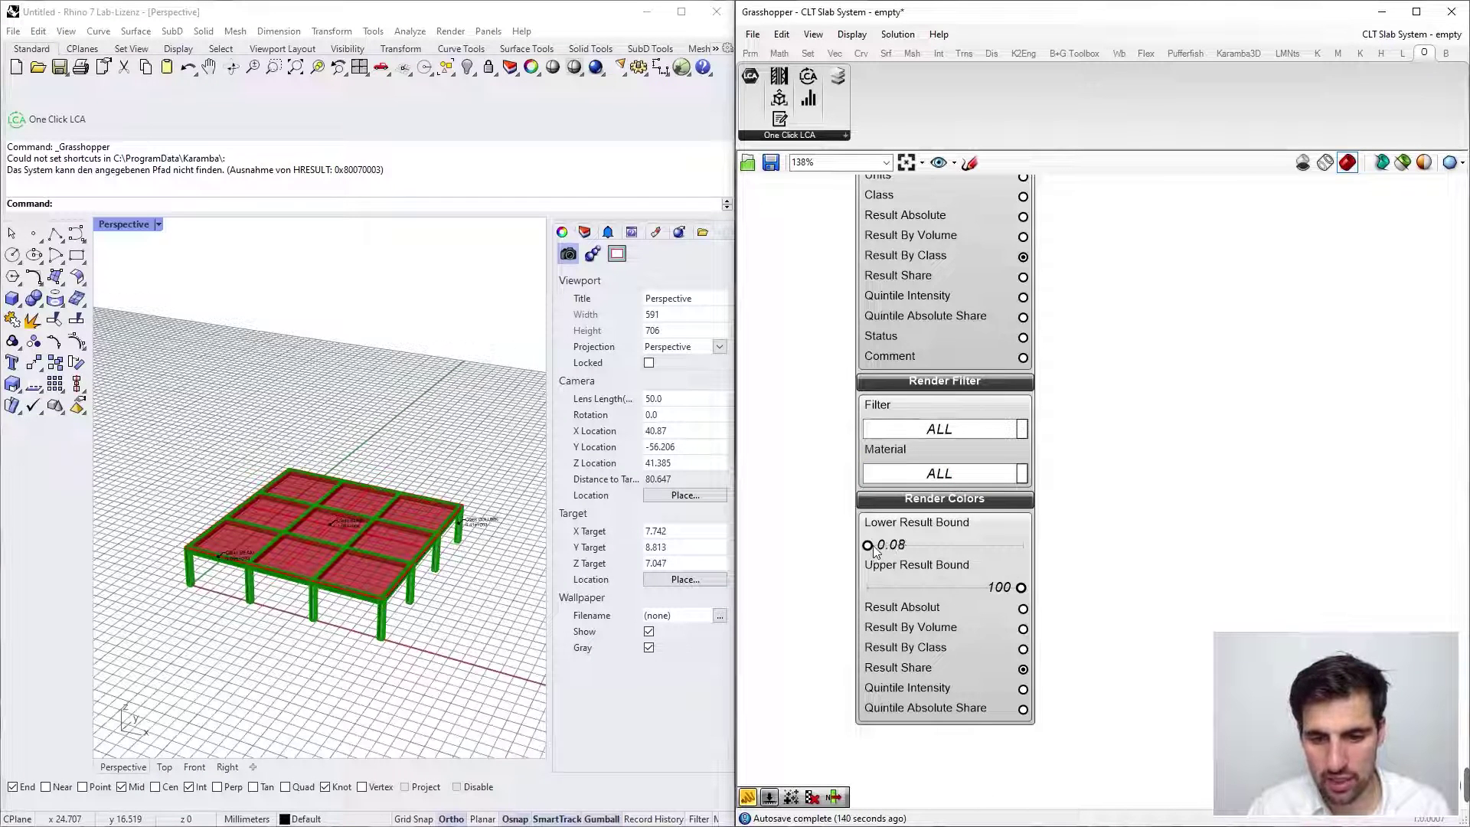
Set the render colors' Lower Result Bound to 22.5 and the Upper Result Bound to 59.87, and view the recolored model.
{"action": "left_click_drag", "start_coordinate": [874, 546], "coordinate": [896, 548]}
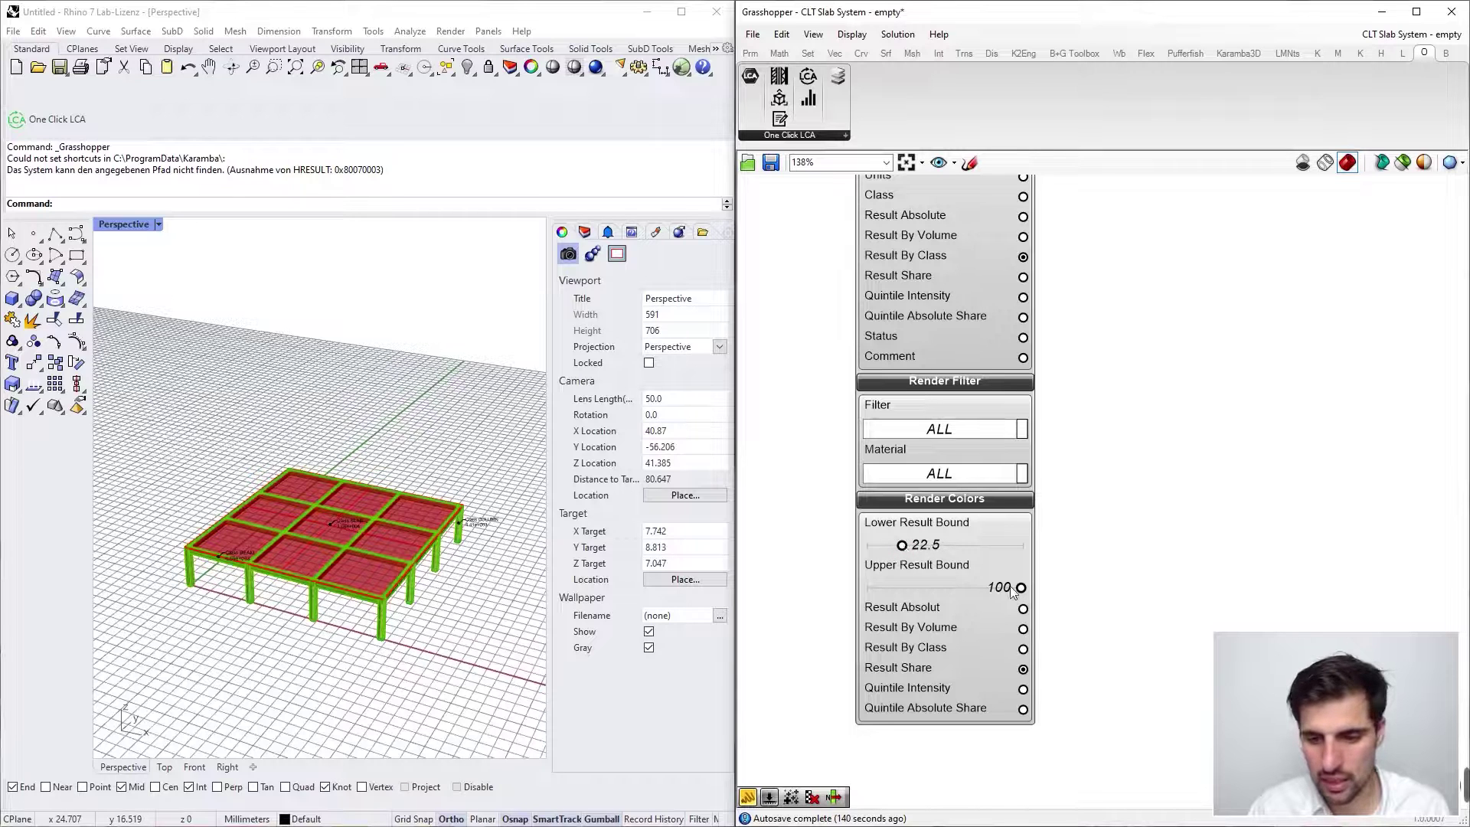
{"action": "left_click_drag", "start_coordinate": [1018, 588], "coordinate": [962, 588]}
{"action": "right_click_drag", "start_coordinate": [517, 565], "coordinate": [415, 528]}
{"action": "scroll", "coordinate": [1118, 353], "scroll_direction": "down", "scroll_amount": 4}
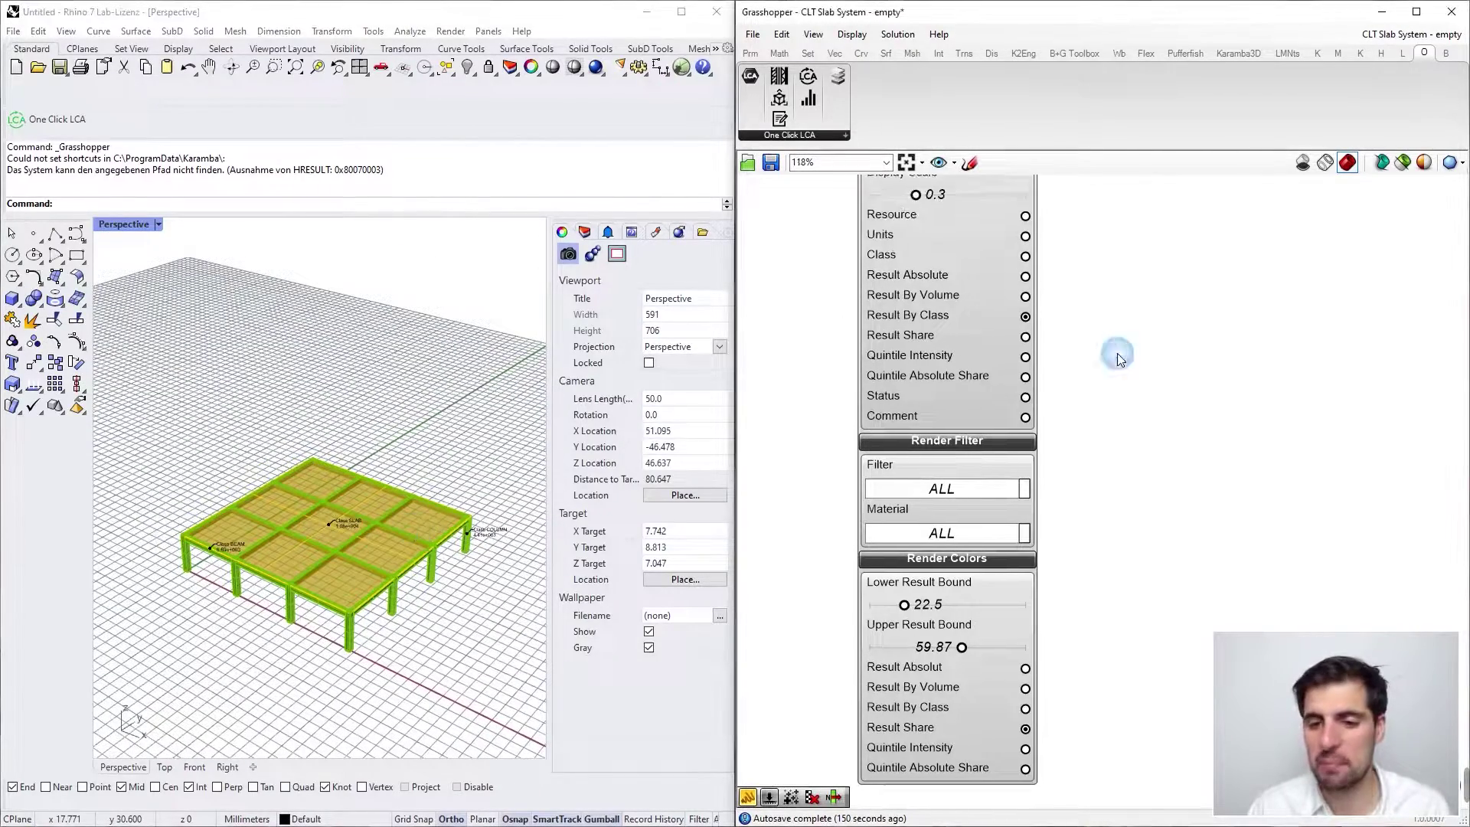
Add an Analyze LCA component to the canvas above the Results component.
{"action": "right_click_drag", "start_coordinate": [1118, 352], "coordinate": [1010, 325]}
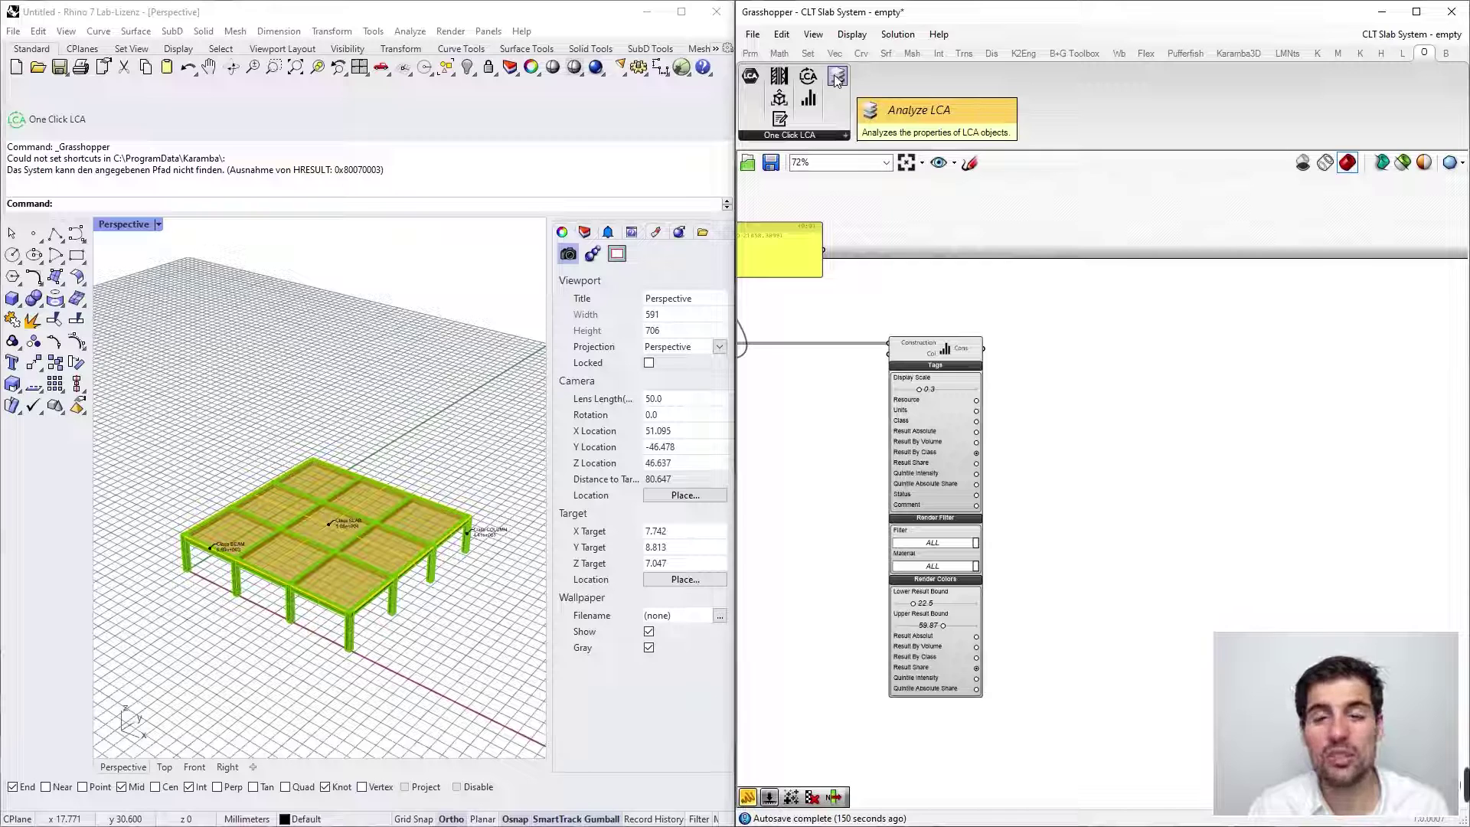
{"action": "left_click_drag", "start_coordinate": [837, 79], "coordinate": [948, 260]}
{"action": "right_click_drag", "start_coordinate": [861, 270], "coordinate": [991, 443]}
{"action": "left_click_drag", "start_coordinate": [1058, 429], "coordinate": [991, 320]}
{"action": "scroll", "coordinate": [991, 320], "scroll_direction": "up", "scroll_amount": 2}
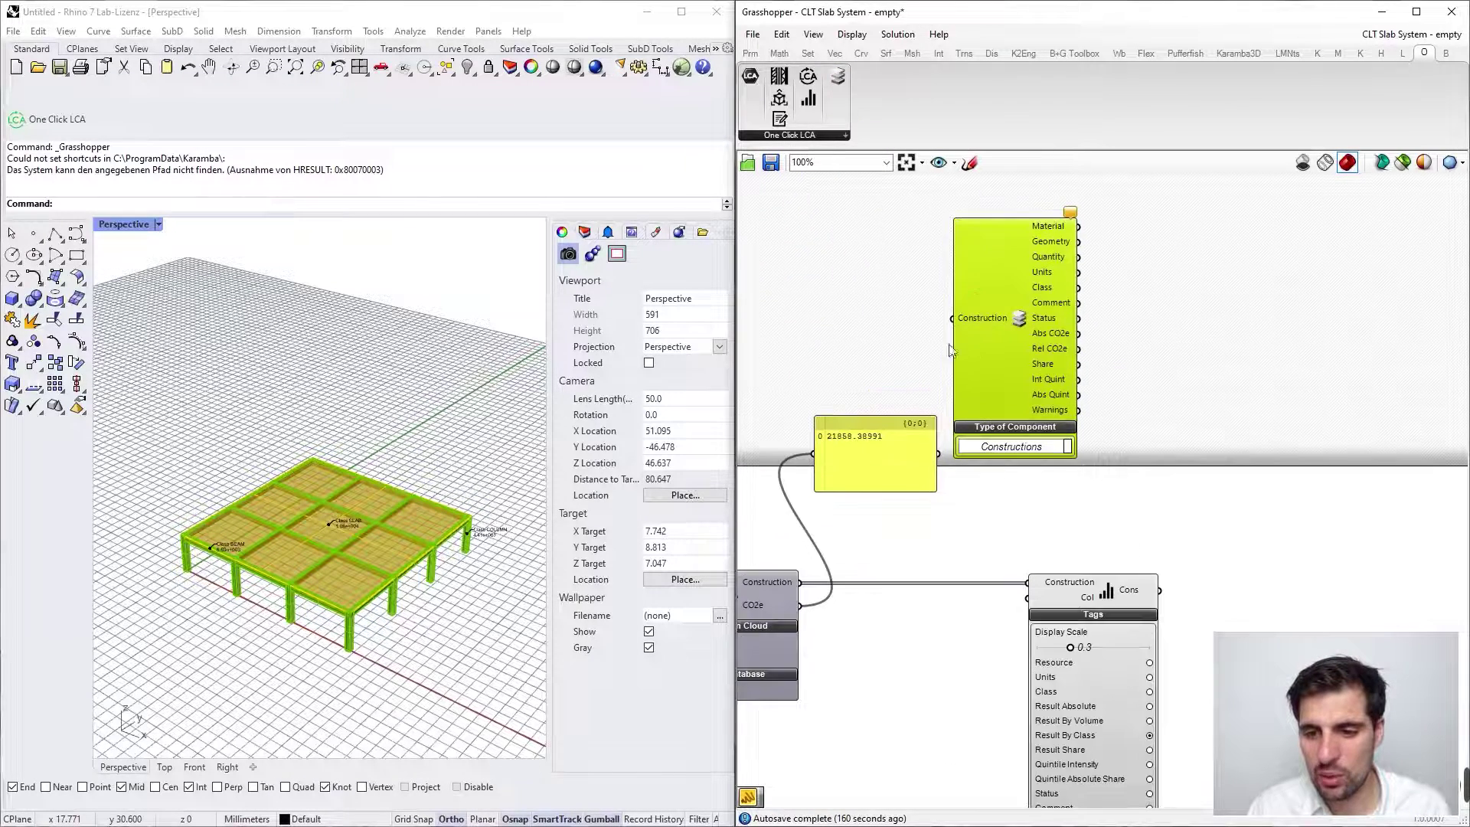
{"action": "right_click_drag", "start_coordinate": [903, 320], "coordinate": [826, 312]}
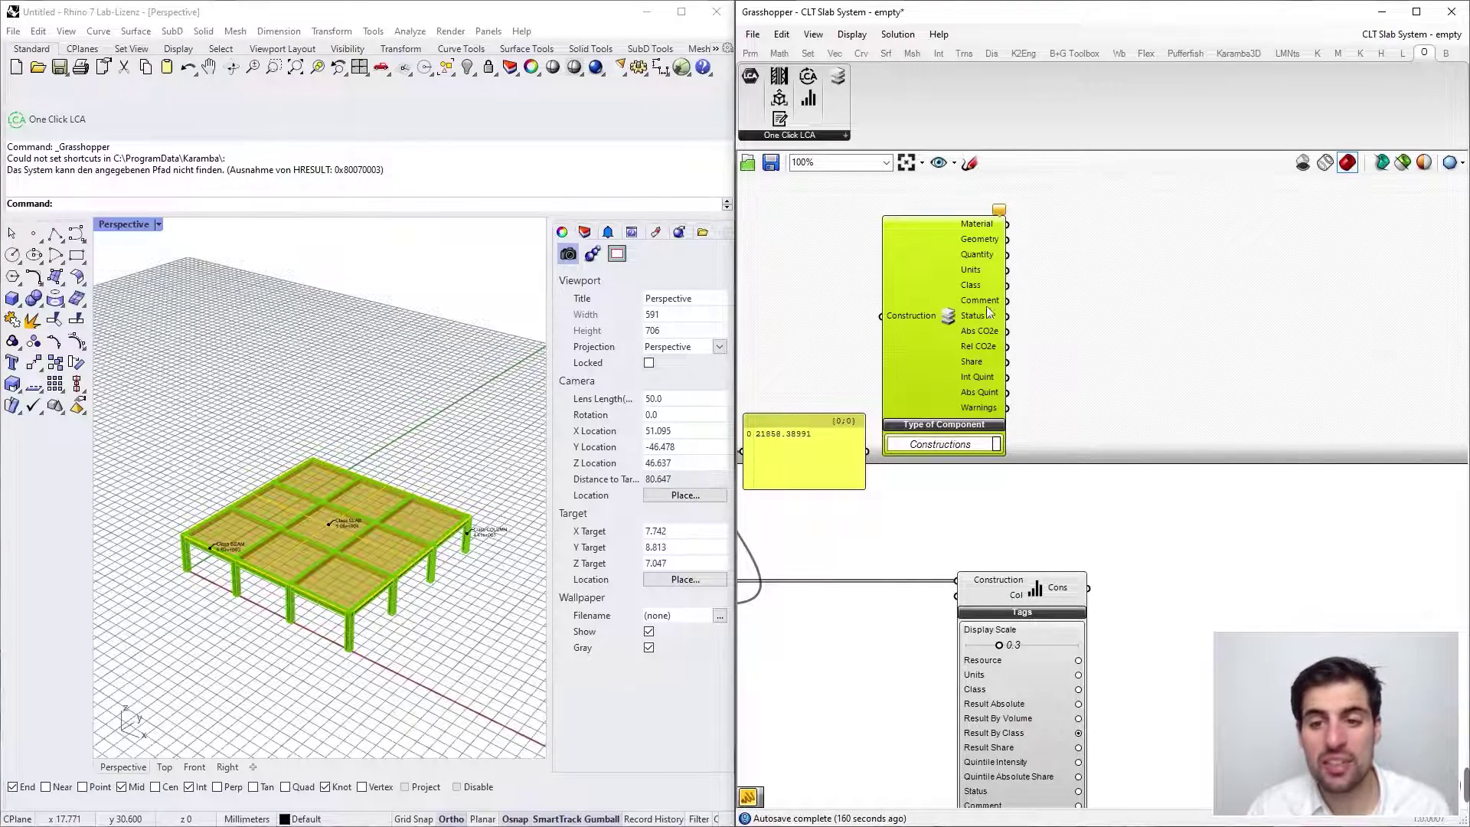
{"action": "right_click_drag", "start_coordinate": [885, 397], "coordinate": [977, 362]}
{"action": "scroll", "coordinate": [1130, 368], "scroll_direction": "down", "scroll_amount": 4}
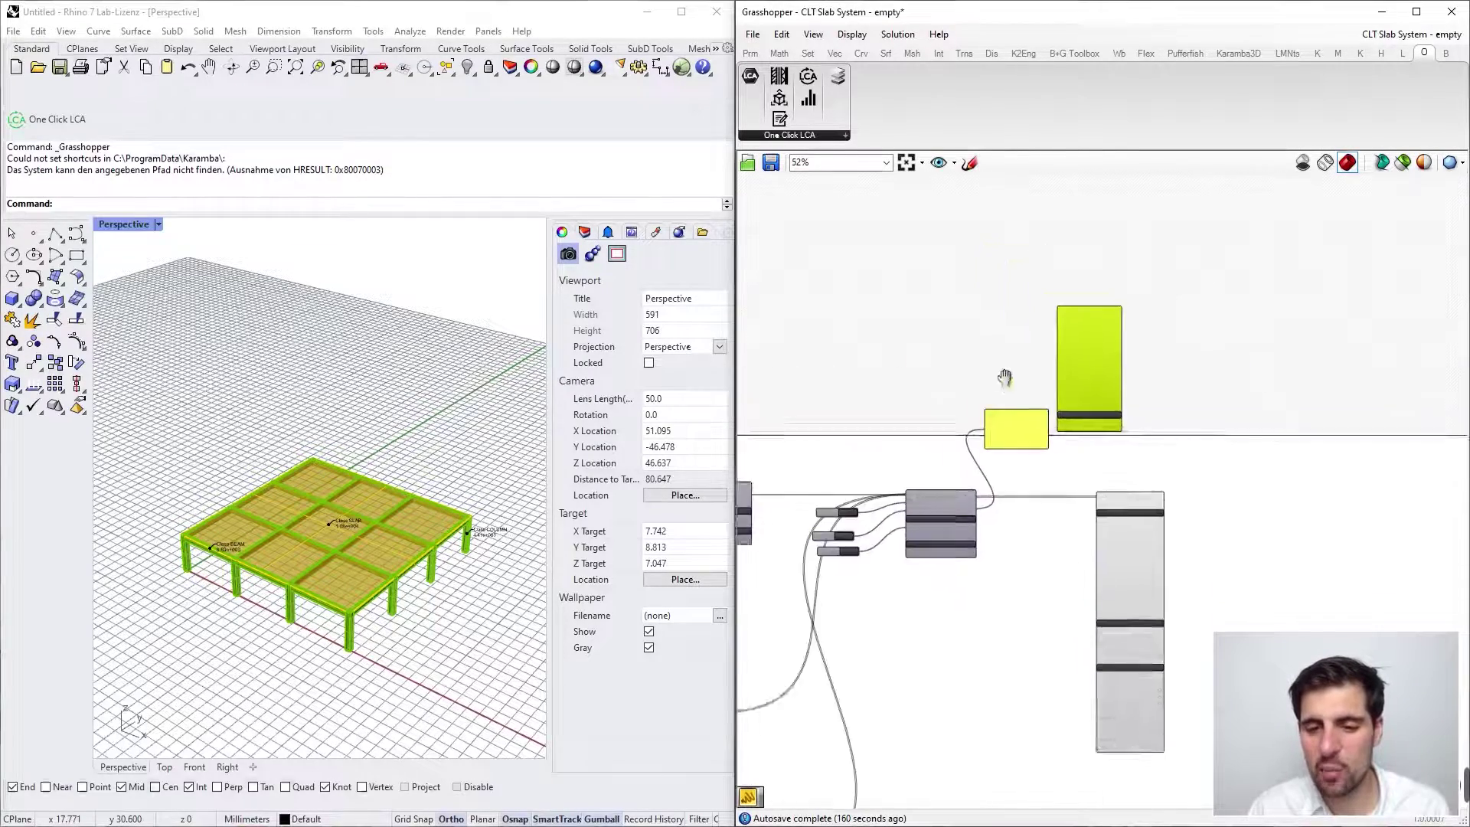
Move the Analyze LCA component towards the slab's definition and set its type to LCA Profiles.
{"action": "left_click_drag", "start_coordinate": [1260, 343], "coordinate": [958, 319]}
{"action": "scroll", "coordinate": [958, 319], "scroll_direction": "up", "scroll_amount": 4}
{"action": "left_click", "coordinate": [931, 413]}
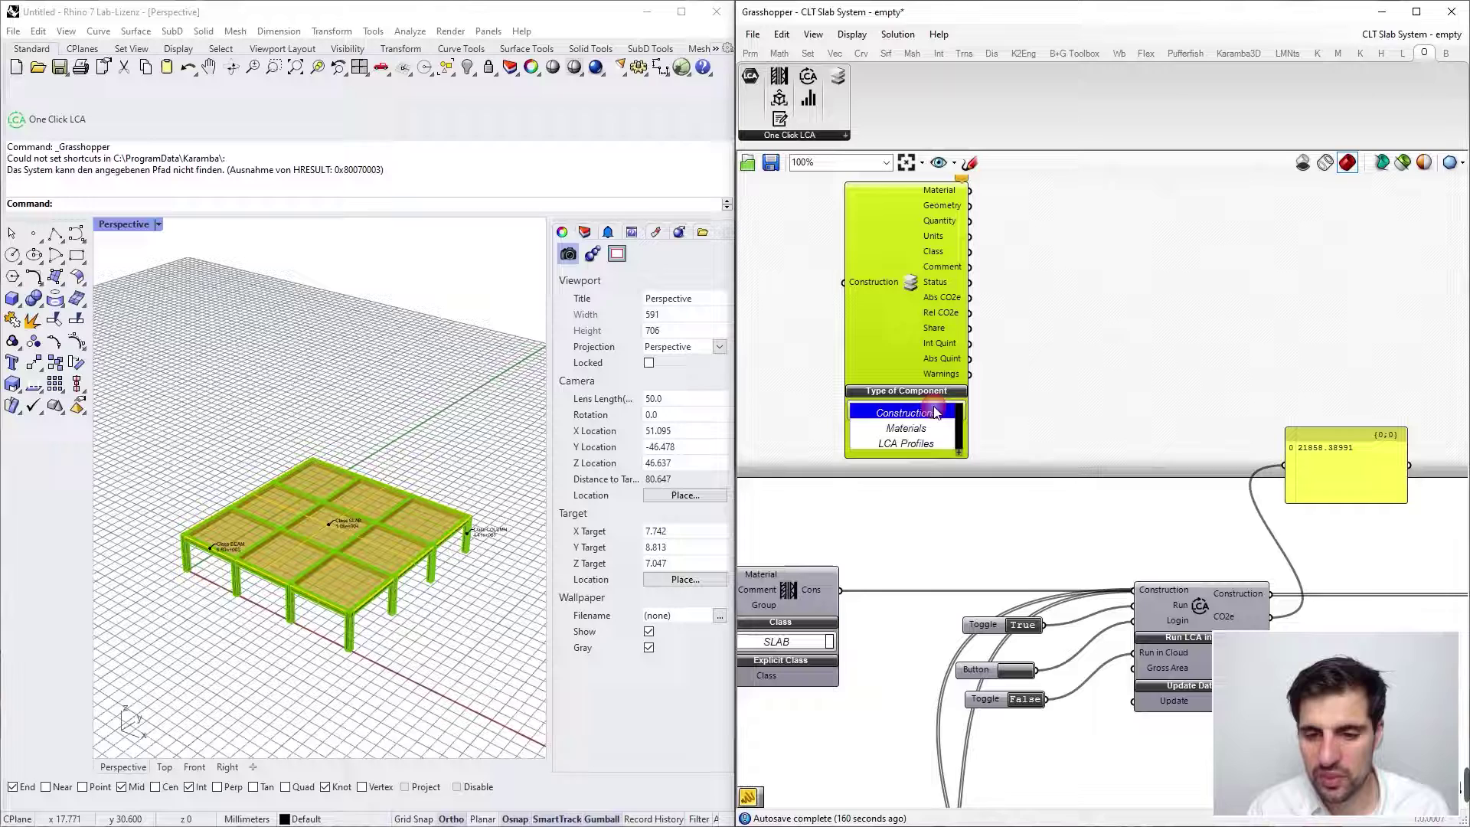
{"action": "left_click", "coordinate": [919, 447]}
Place the Analyze LCA component above the slab's material component and connect the slab's LCA Profile output to it.
{"action": "right_click_drag", "start_coordinate": [866, 439], "coordinate": [1054, 371]}
{"action": "scroll", "coordinate": [1046, 371], "scroll_direction": "down", "scroll_amount": 4}
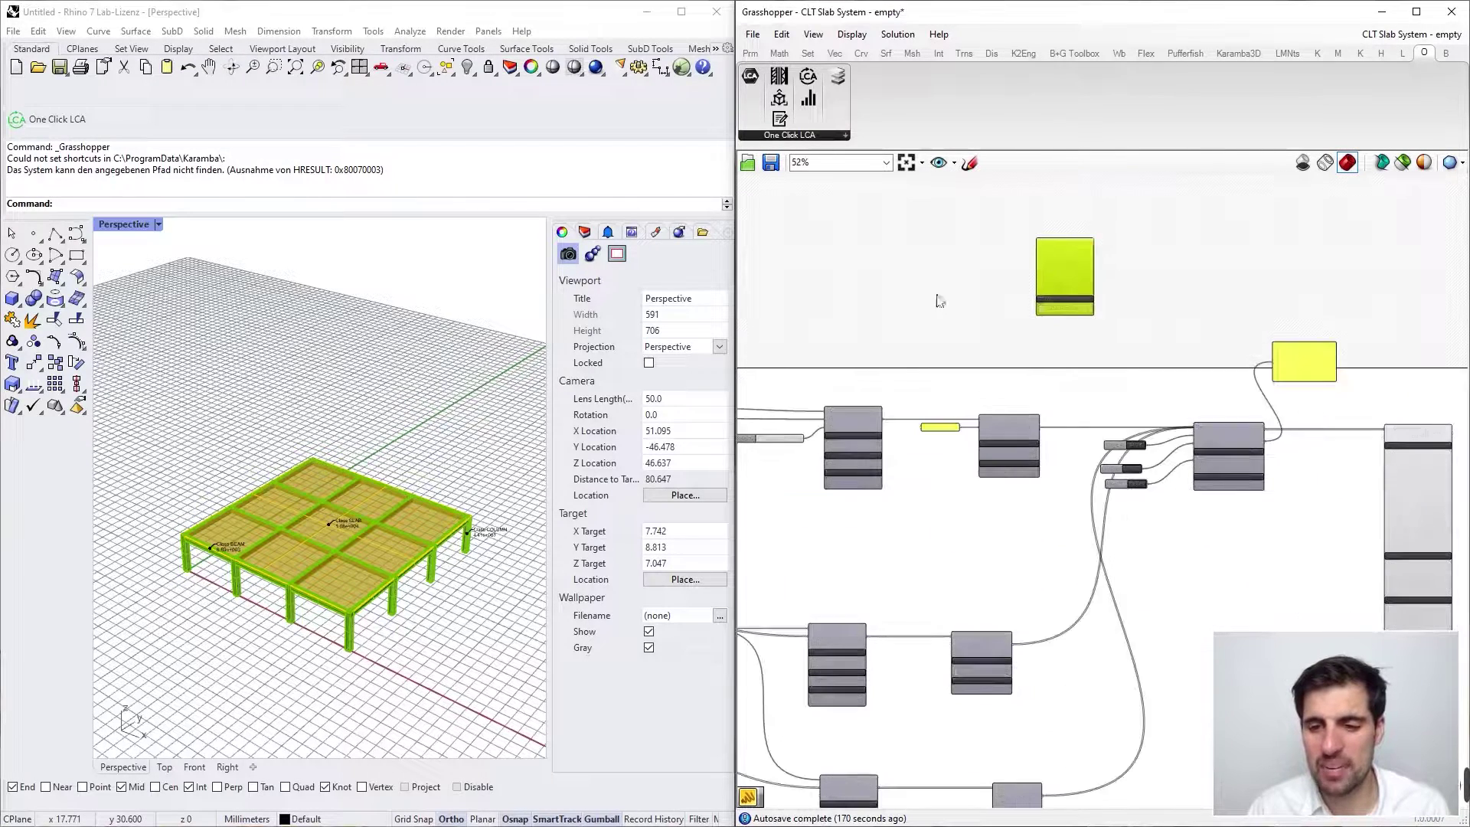
{"action": "left_click_drag", "start_coordinate": [1074, 257], "coordinate": [902, 314]}
{"action": "right_click_drag", "start_coordinate": [902, 315], "coordinate": [1082, 306]}
{"action": "scroll", "coordinate": [1153, 311], "scroll_direction": "up", "scroll_amount": 4}
{"action": "right_click_drag", "start_coordinate": [836, 438], "coordinate": [819, 447]}
{"action": "left_click_drag", "start_coordinate": [842, 501], "coordinate": [943, 308]}
{"action": "left_click", "coordinate": [884, 217]}
{"action": "scroll", "coordinate": [885, 217], "scroll_direction": "up", "scroll_amount": 1}
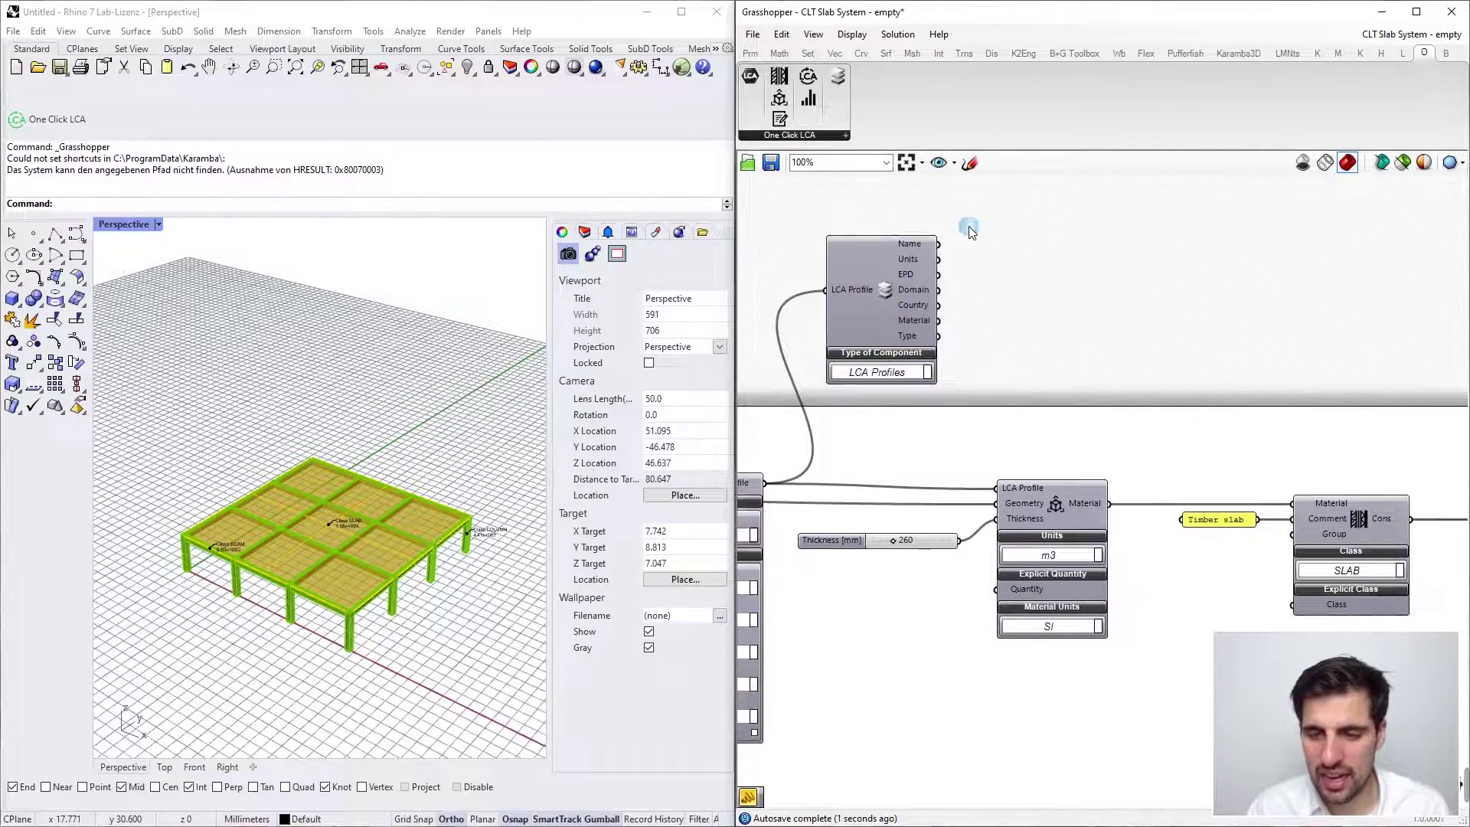
Examine the profile's Name and allowed Units outputs and compare them with the unit options of the slab's material component.
{"action": "mouse_move", "coordinate": [897, 246]}
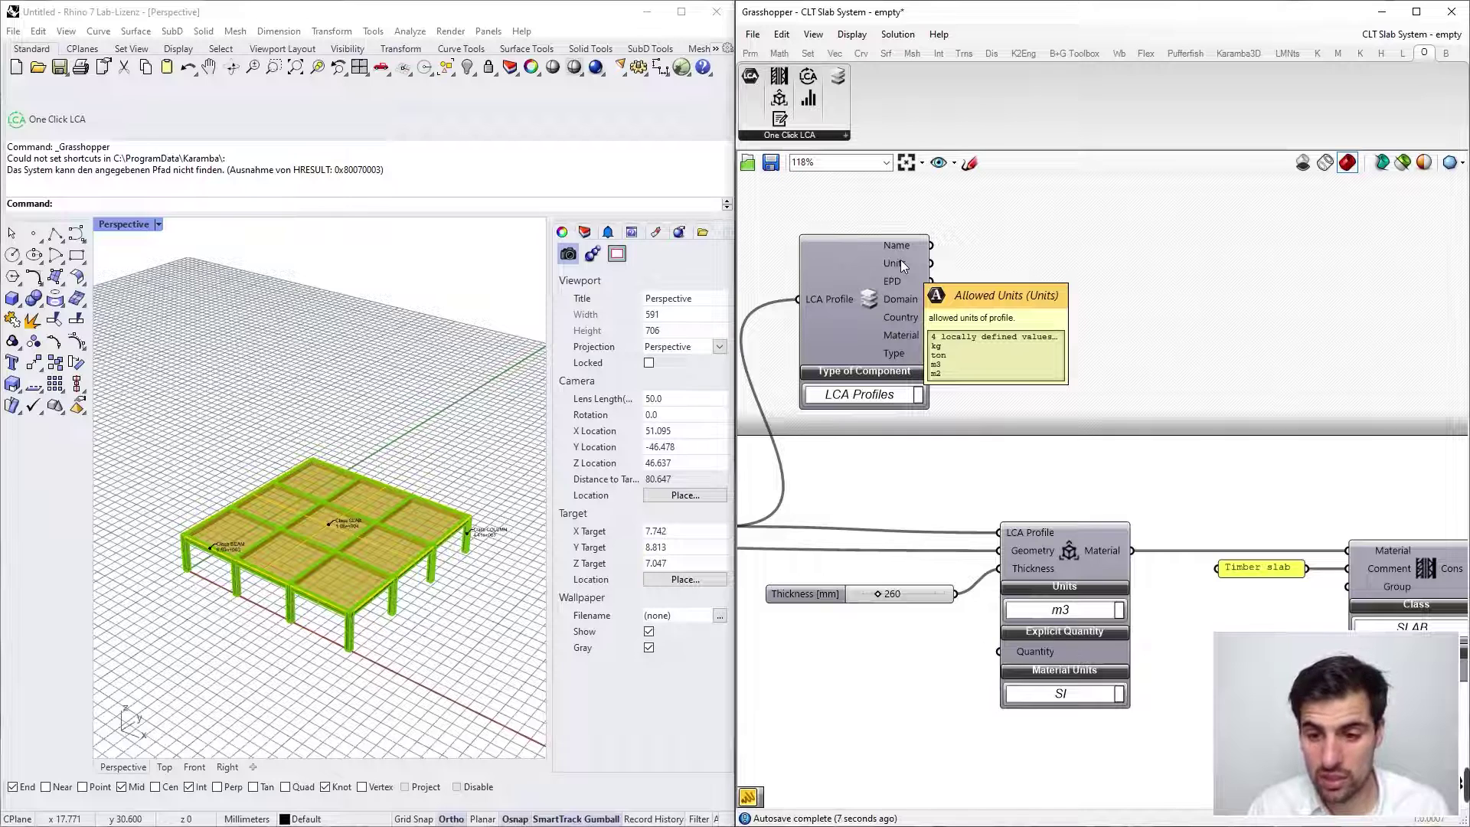
{"action": "left_click", "coordinate": [1076, 612]}
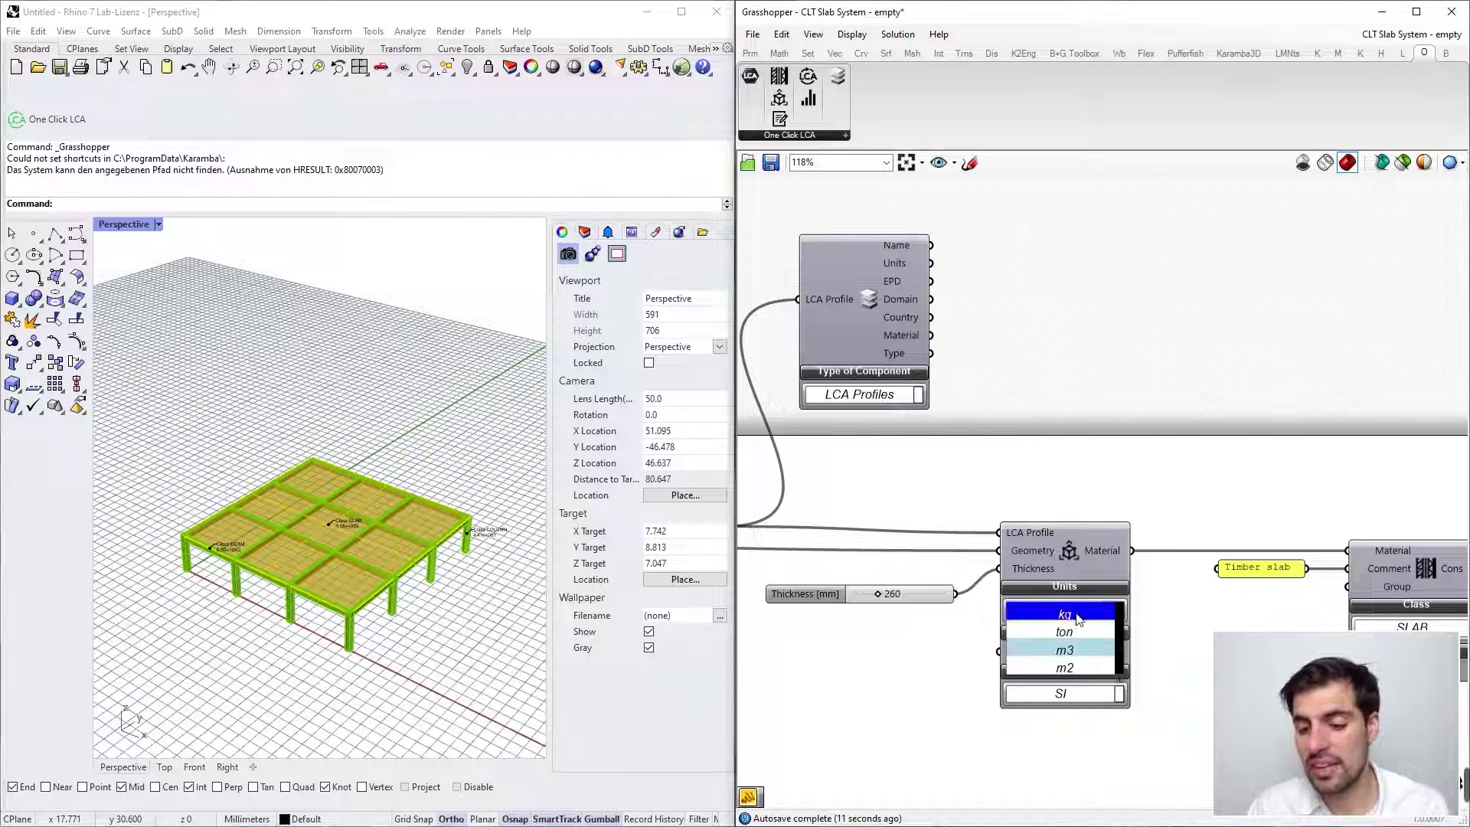
{"action": "left_click", "coordinate": [1061, 456]}
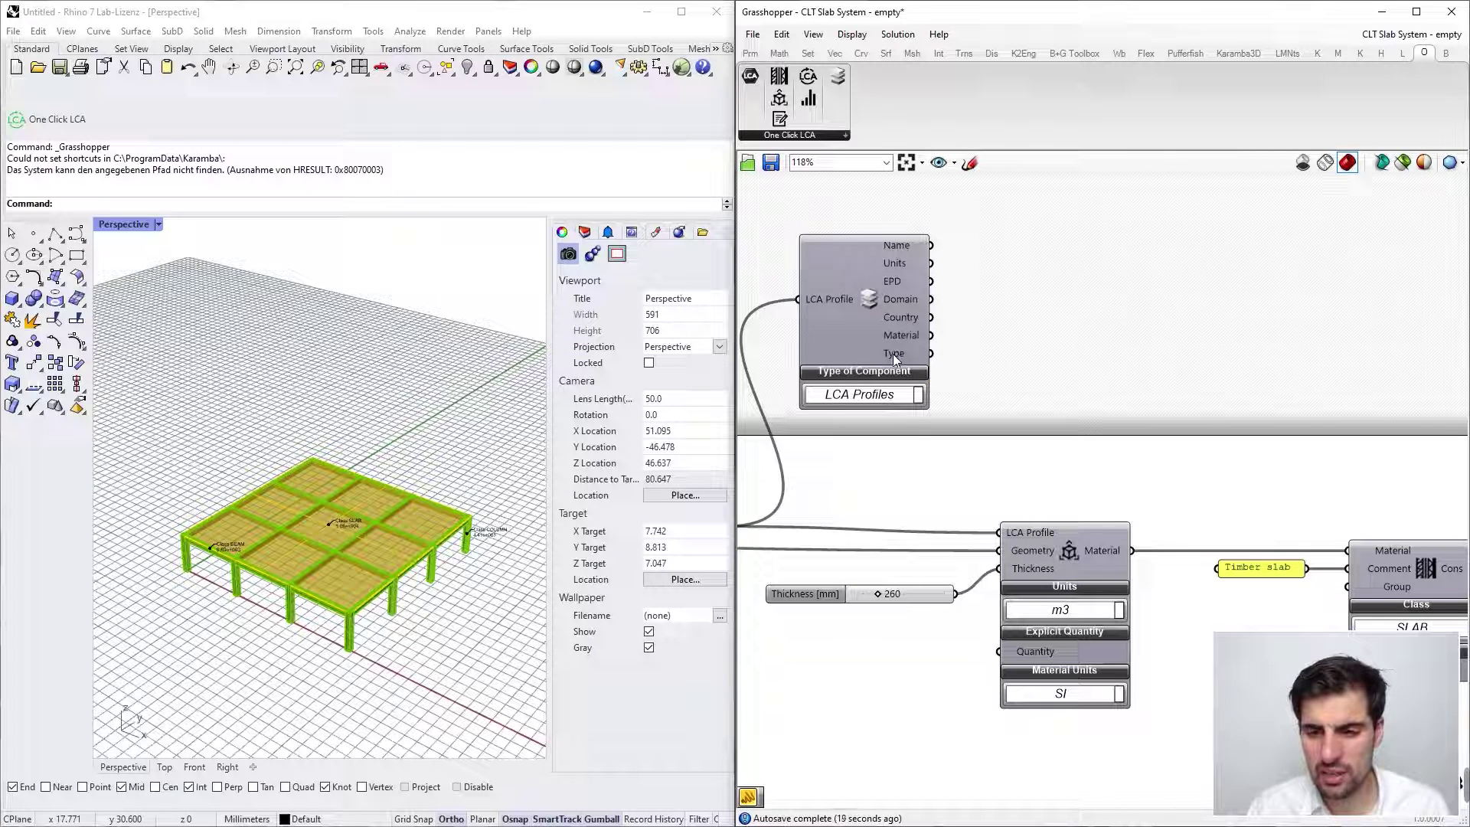
Switch the Analyze LCA component's type to Materials to see its outputs, and set it to Constructions.
{"action": "left_click", "coordinate": [918, 394]}
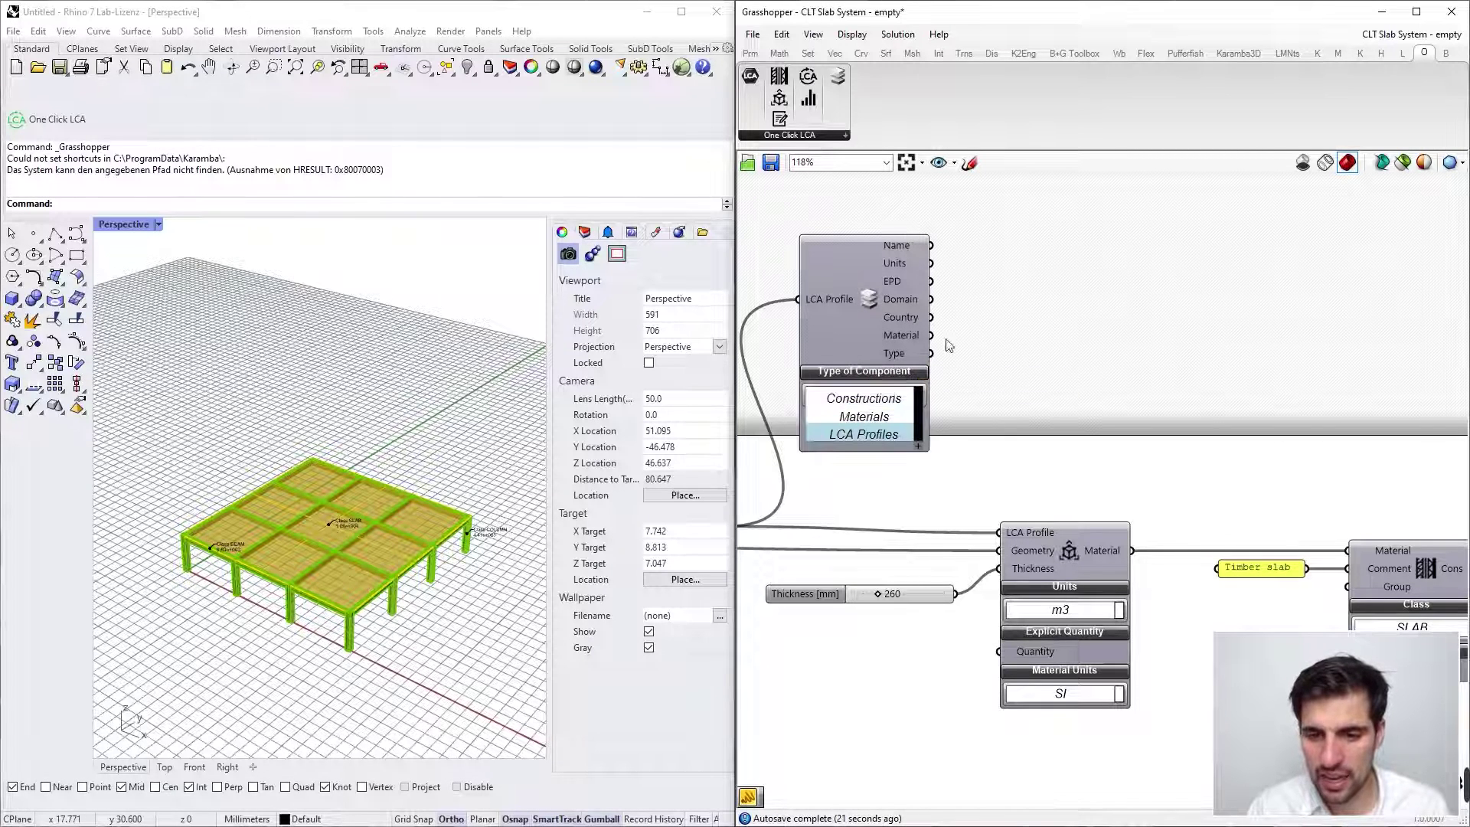
{"action": "left_click", "coordinate": [882, 414]}
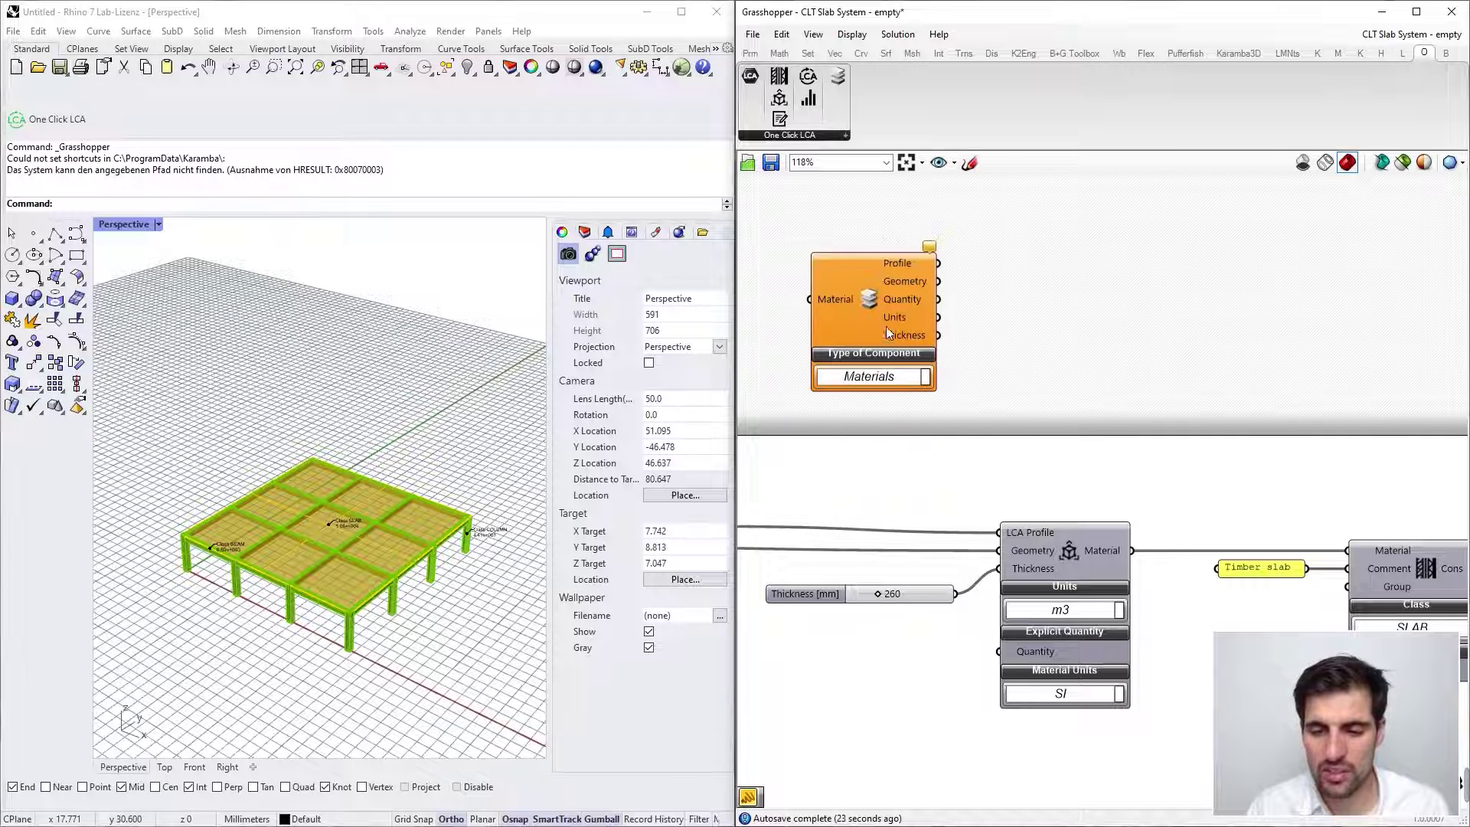
{"action": "left_click", "coordinate": [892, 377]}
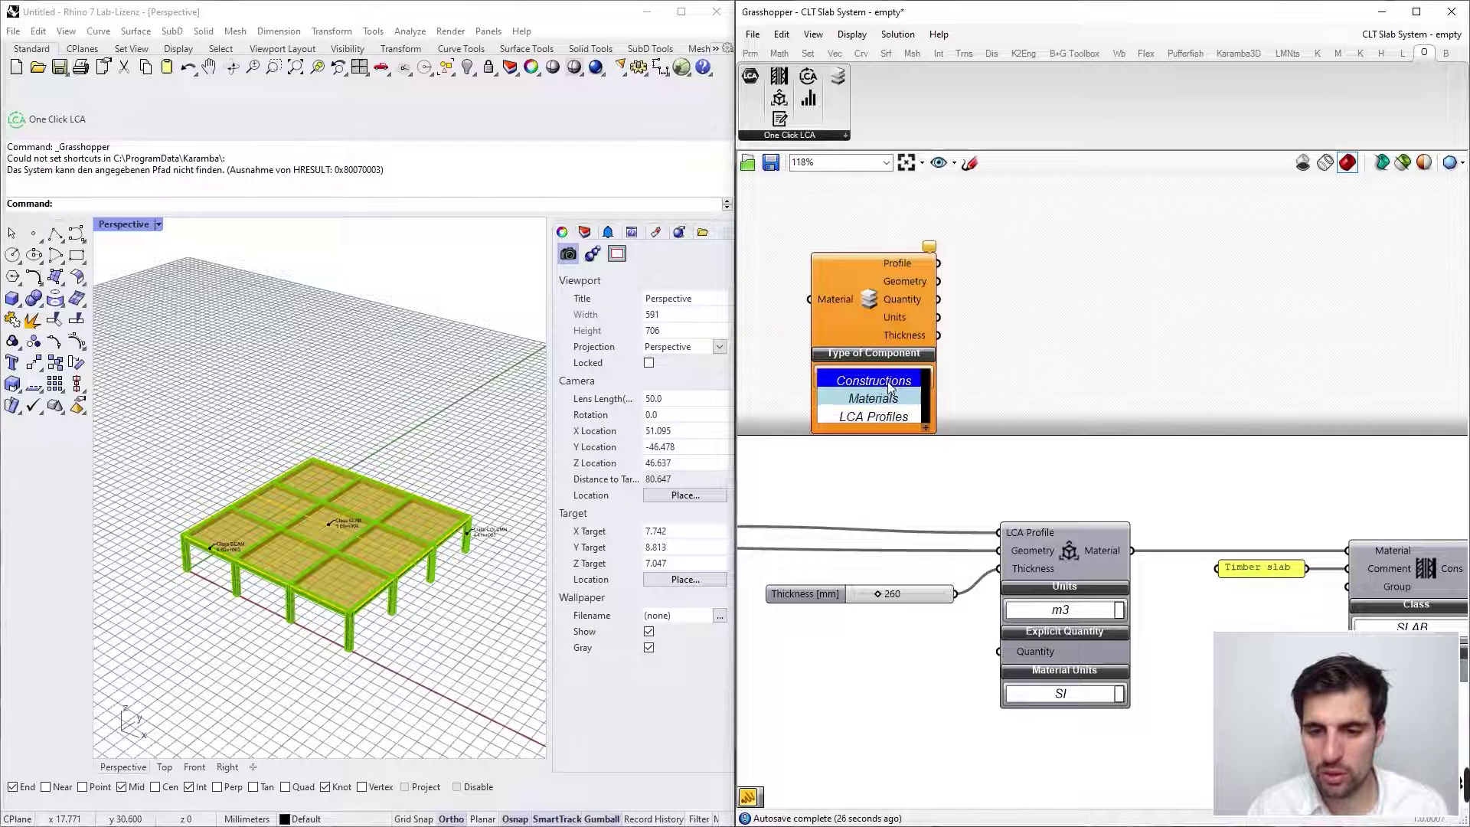
{"action": "left_click", "coordinate": [889, 383]}
Move the Analyze LCA component beside the Results component and connect the Cons output to its Construction input.
{"action": "scroll", "coordinate": [891, 379], "scroll_direction": "down", "scroll_amount": 8}
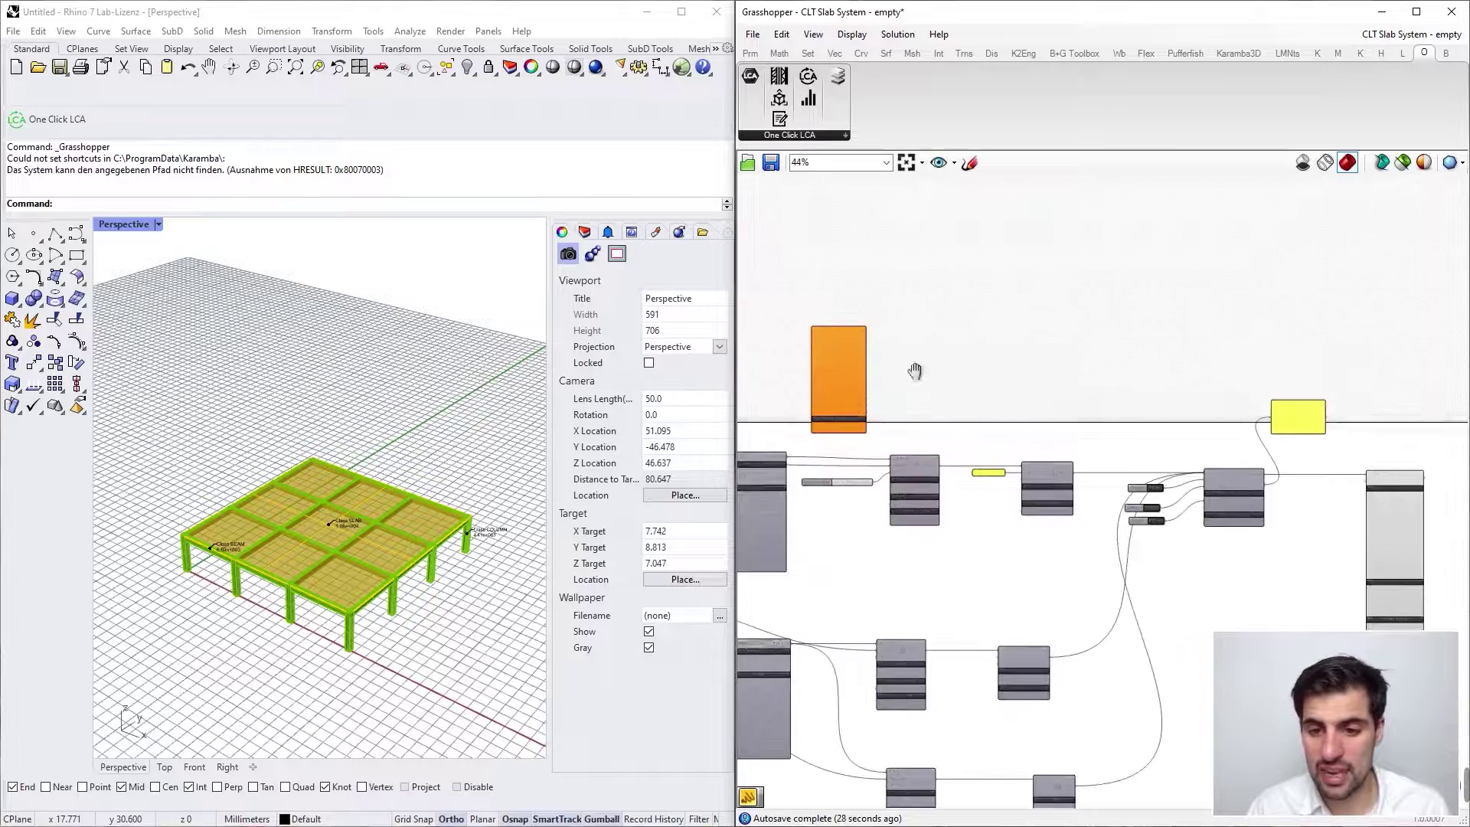
{"action": "left_click_drag", "start_coordinate": [867, 368], "coordinate": [1269, 435]}
{"action": "right_click_drag", "start_coordinate": [1228, 428], "coordinate": [996, 385]}
{"action": "scroll", "coordinate": [871, 350], "scroll_direction": "up", "scroll_amount": 2}
{"action": "scroll", "coordinate": [996, 385], "scroll_direction": "up", "scroll_amount": 2}
{"action": "left_click_drag", "start_coordinate": [1021, 381], "coordinate": [881, 384]}
{"action": "scroll", "coordinate": [834, 369], "scroll_direction": "up", "scroll_amount": 3}
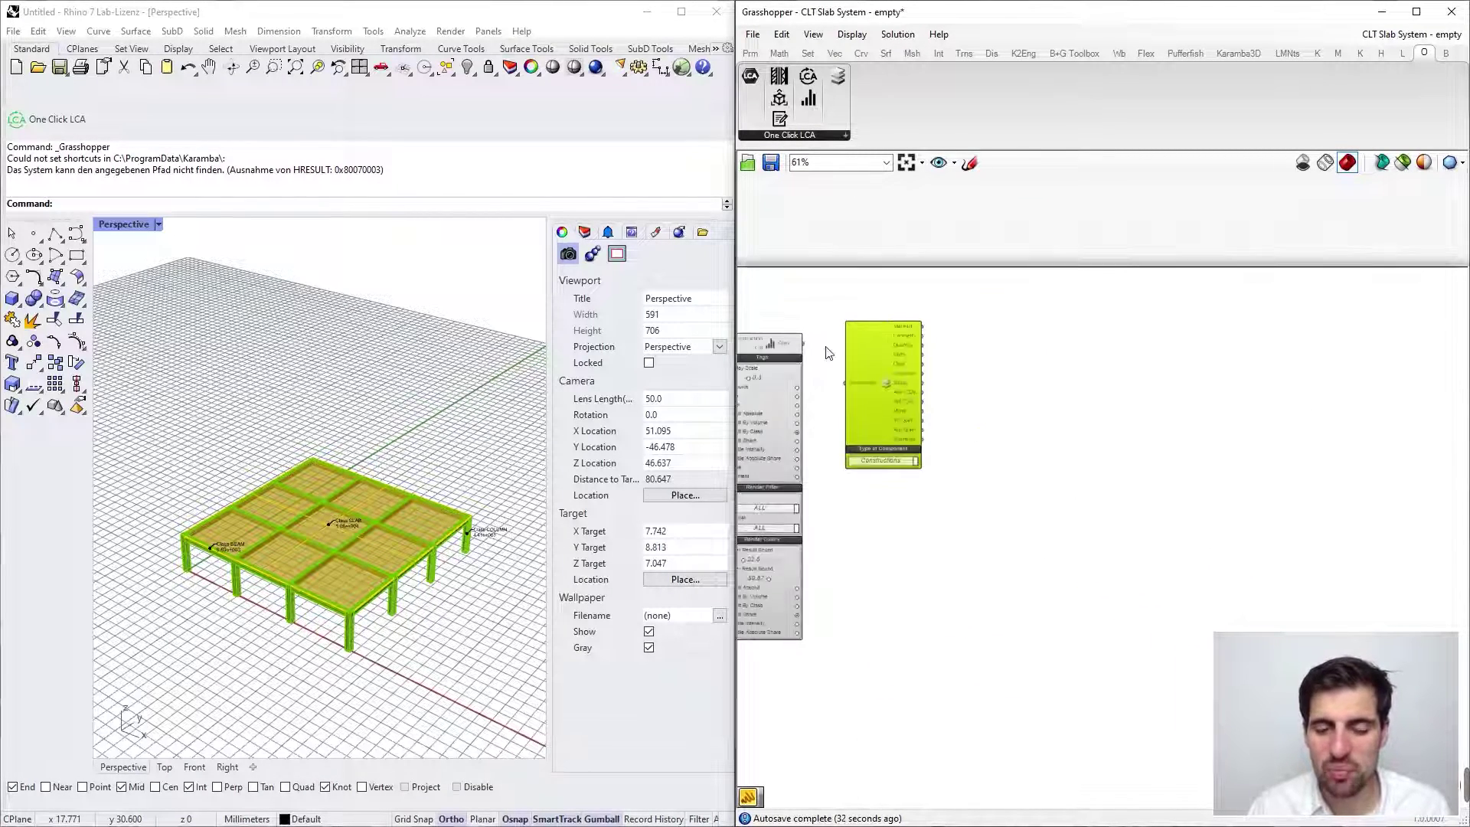
{"action": "right_click_drag", "start_coordinate": [813, 334], "coordinate": [860, 318]}
{"action": "scroll", "coordinate": [966, 393], "scroll_direction": "up", "scroll_amount": 1}
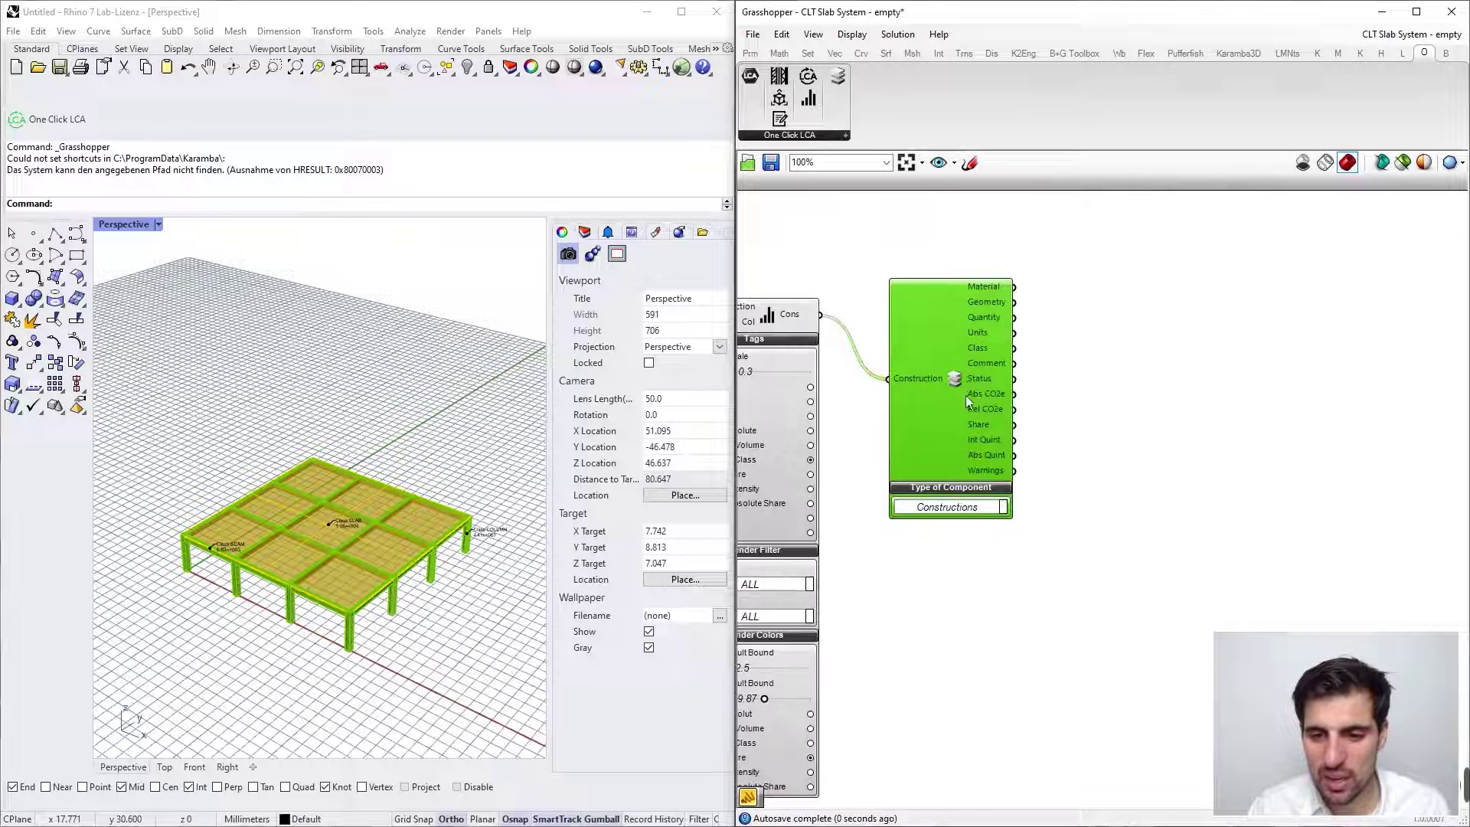
Add a panel beside the Analyze LCA component, connect Abs CO2e to it and enlarge it to show the list.
{"action": "double_click", "coordinate": [1081, 362]}
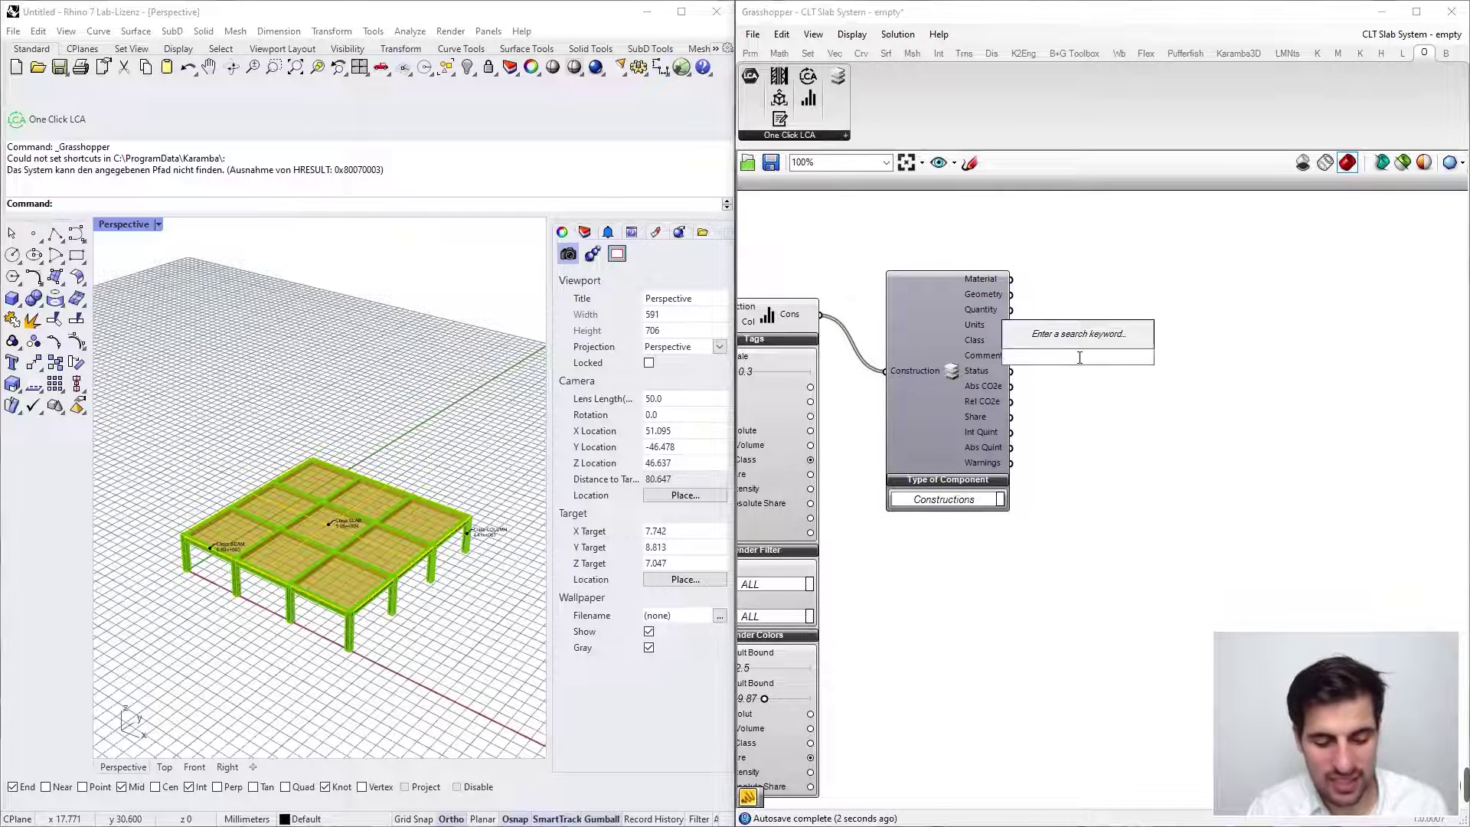
{"action": "type", "text": "panel"}
{"action": "key", "text": "Return"}
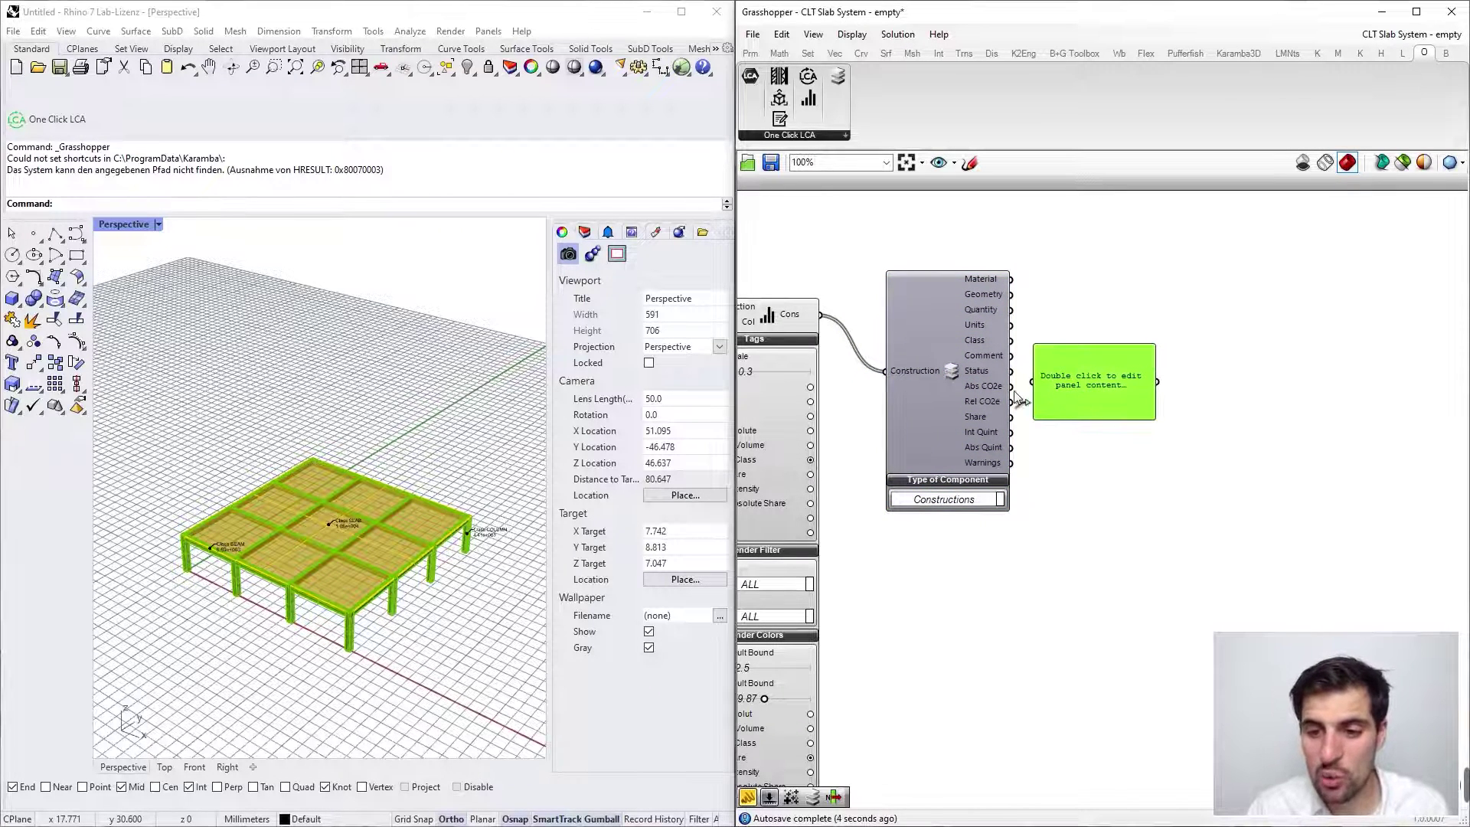
{"action": "left_click_drag", "start_coordinate": [1011, 387], "coordinate": [1098, 657]}
{"action": "left_click_drag", "start_coordinate": [1101, 602], "coordinate": [1108, 484]}
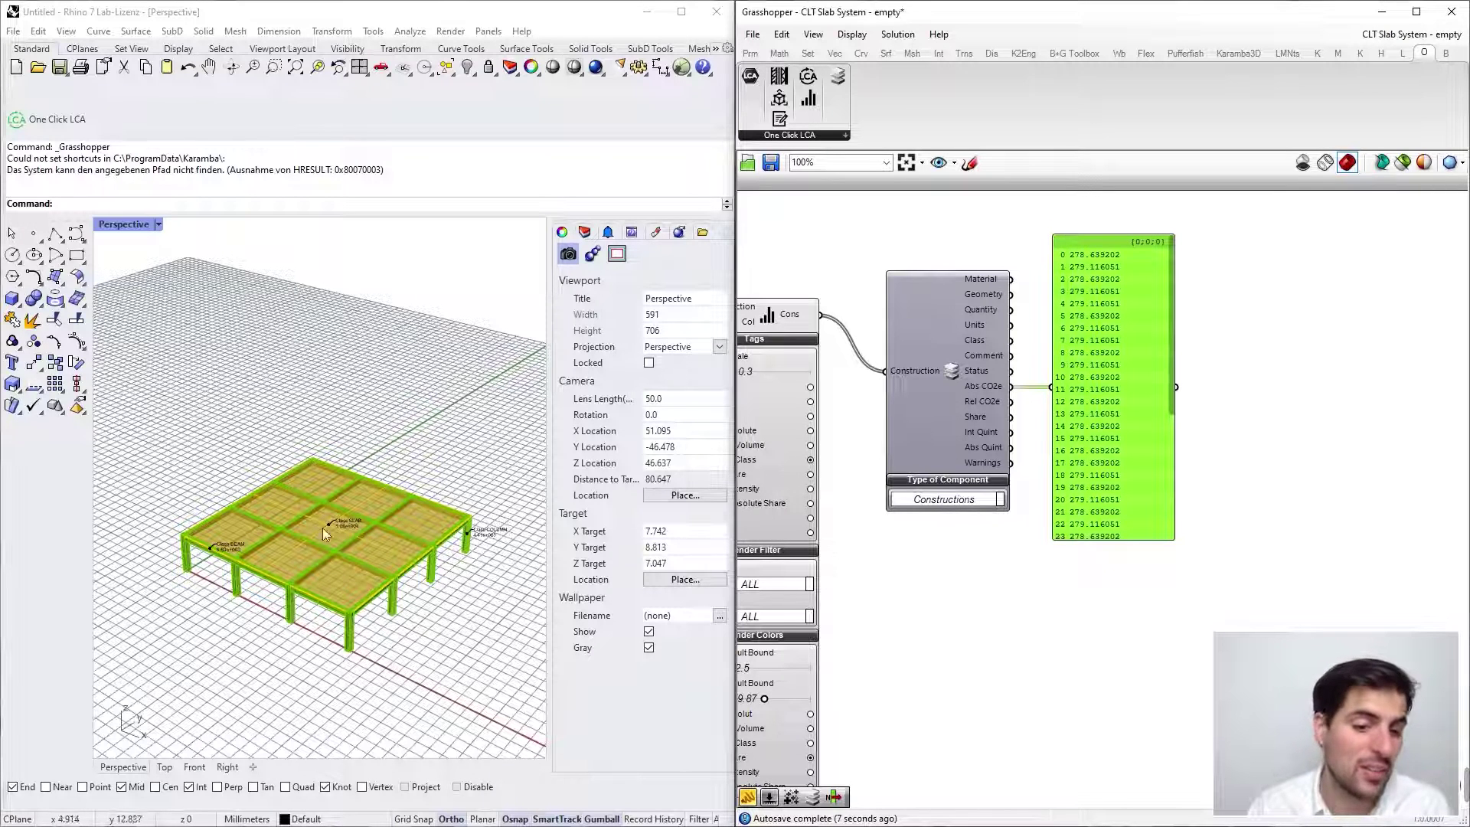
Set the Results component's render filter to BEAM and check the constructions passed on by its Cons output.
{"action": "right_click_drag", "start_coordinate": [931, 573], "coordinate": [883, 573]}
{"action": "left_click", "coordinate": [955, 526]}
{"action": "left_click", "coordinate": [955, 545]}
{"action": "mouse_move", "coordinate": [787, 309]}
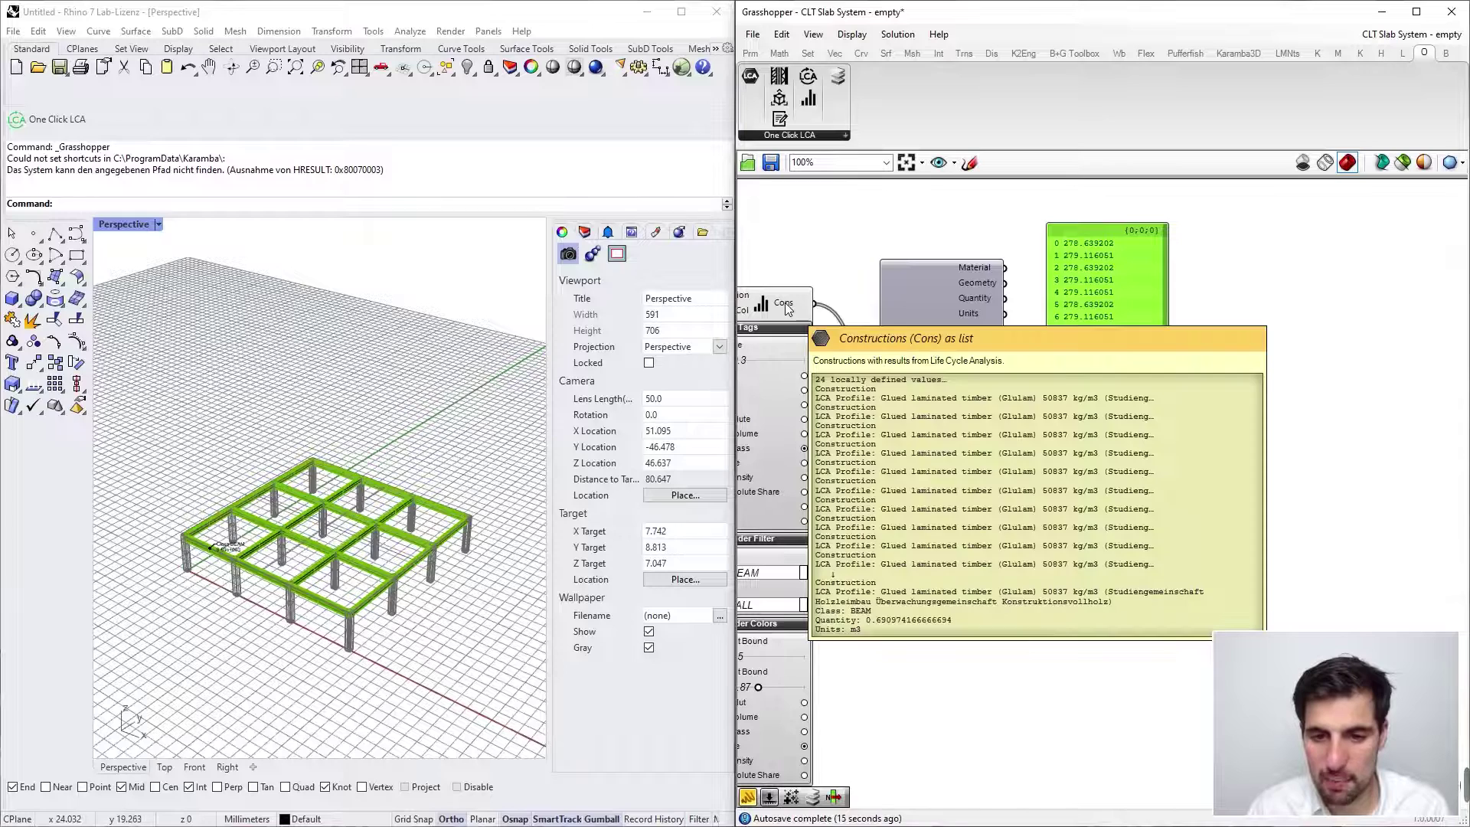
Make room beside the Abs CO2e panel and add a Mass Addition component.
{"action": "left_click_drag", "start_coordinate": [1082, 383], "coordinate": [1099, 383]}
{"action": "left_click_drag", "start_coordinate": [1005, 375], "coordinate": [1063, 375]}
{"action": "double_click", "coordinate": [1030, 463]}
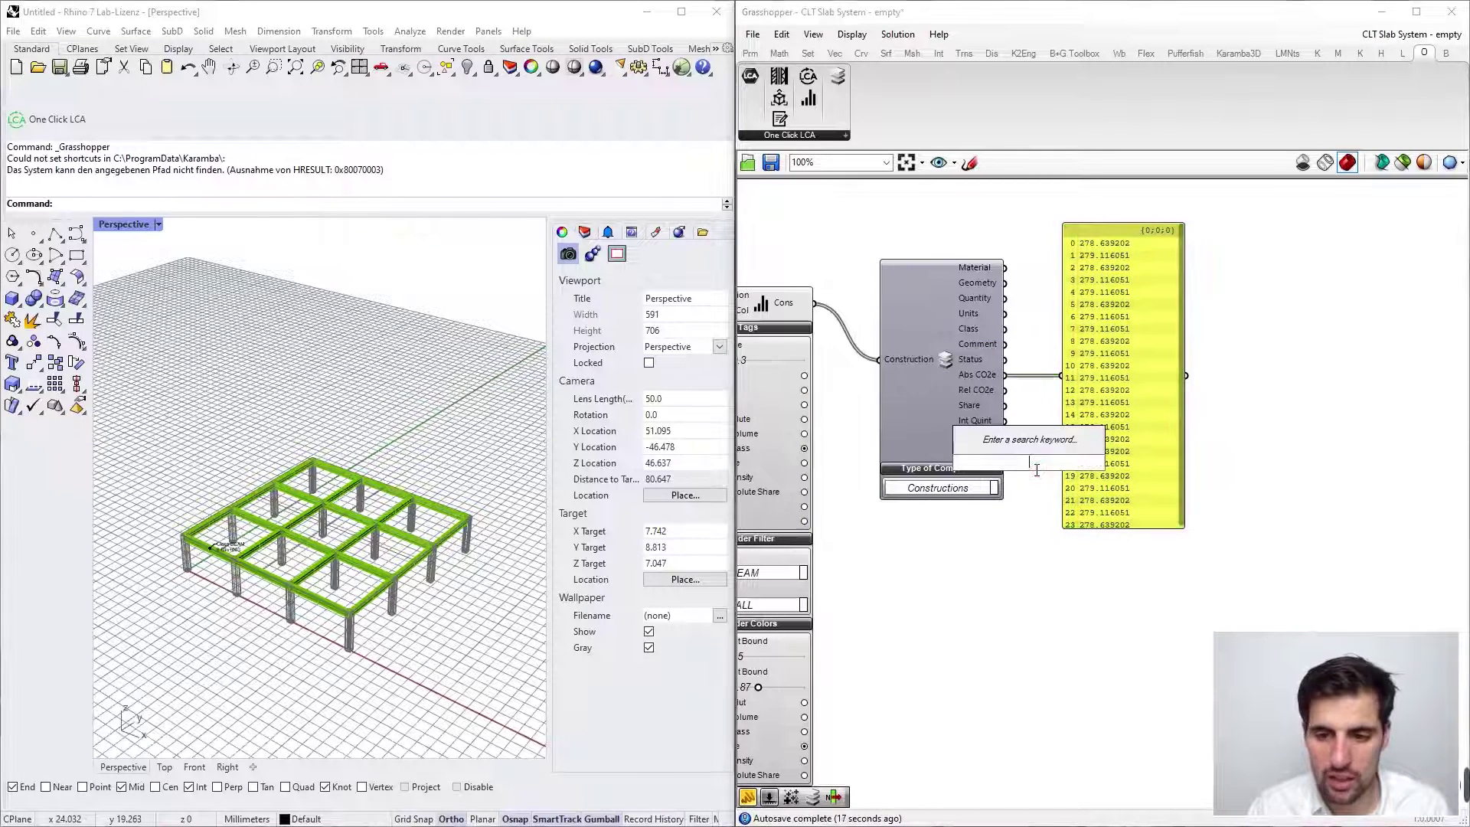
{"action": "type", "text": "mas"}
{"action": "left_click", "coordinate": [1022, 448]}
{"action": "left_click", "coordinate": [1146, 418]}
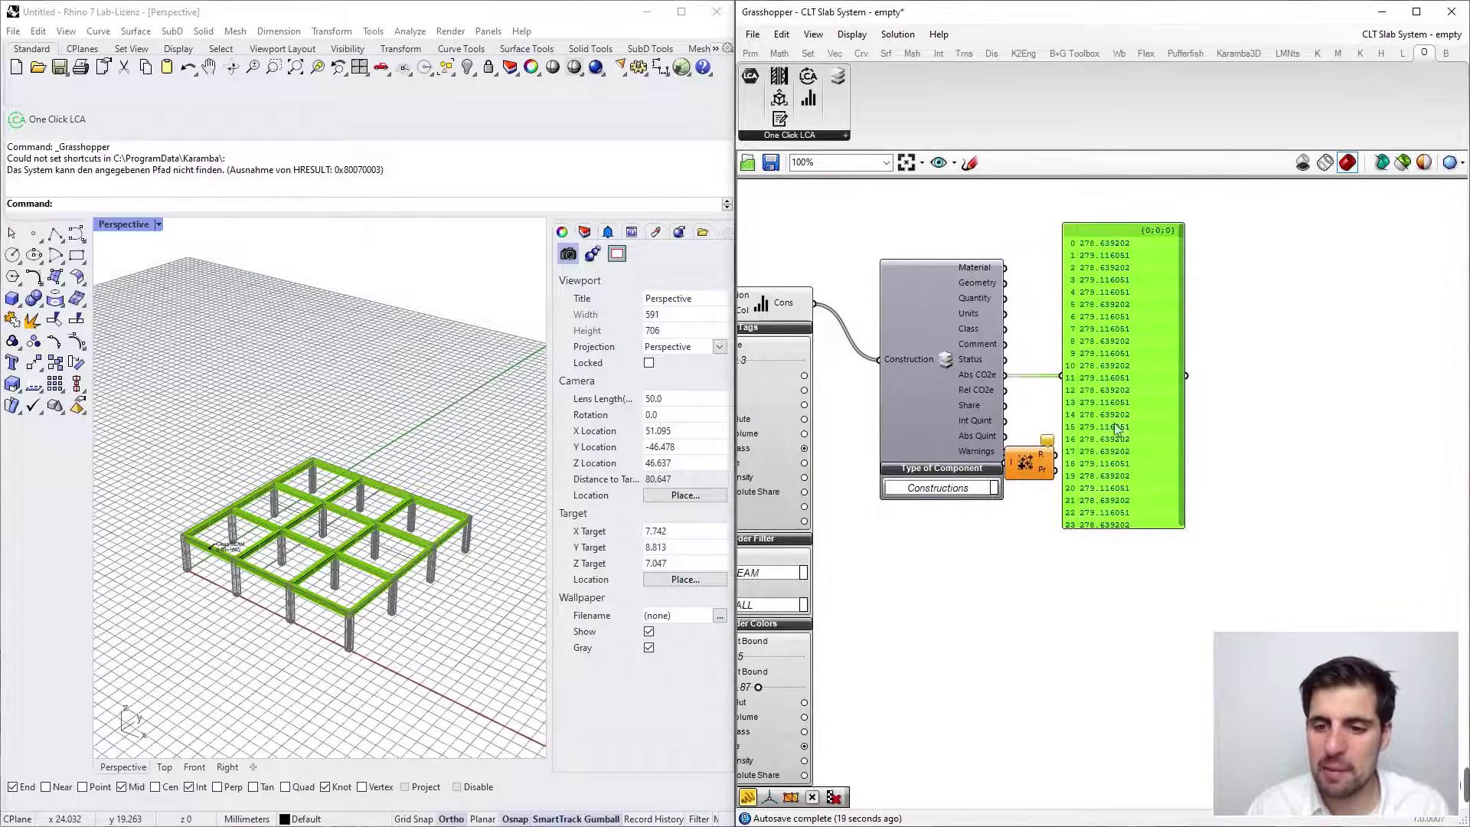
Wire Abs CO2e through the Mass Addition component into the panel and shrink the panel.
{"action": "left_click_drag", "start_coordinate": [1146, 418], "coordinate": [1168, 400]}
{"action": "left_click_drag", "start_coordinate": [1029, 458], "coordinate": [1007, 375]}
{"action": "left_click_drag", "start_coordinate": [1121, 363], "coordinate": [1122, 359]}
{"action": "left_click_drag", "start_coordinate": [1152, 365], "coordinate": [1155, 382]}
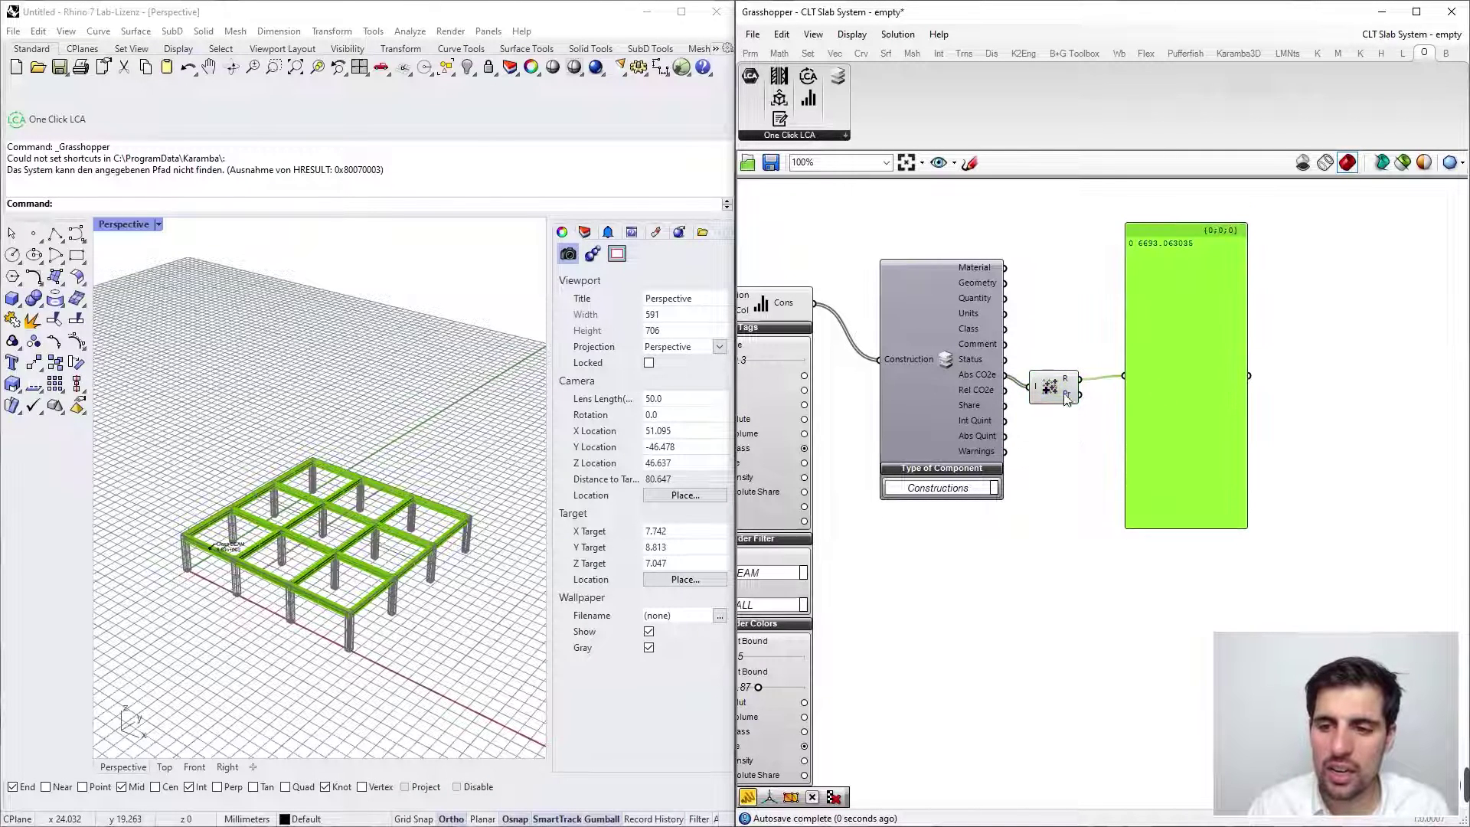
{"action": "left_click_drag", "start_coordinate": [1065, 394], "coordinate": [1062, 381]}
{"action": "left_click_drag", "start_coordinate": [1159, 525], "coordinate": [1150, 381]}
Set the render filter to COLUMN with the material filter on ALL, and read the columns' total CO2e.
{"action": "right_click_drag", "start_coordinate": [1059, 467], "coordinate": [1126, 416]}
{"action": "left_click", "coordinate": [851, 545]}
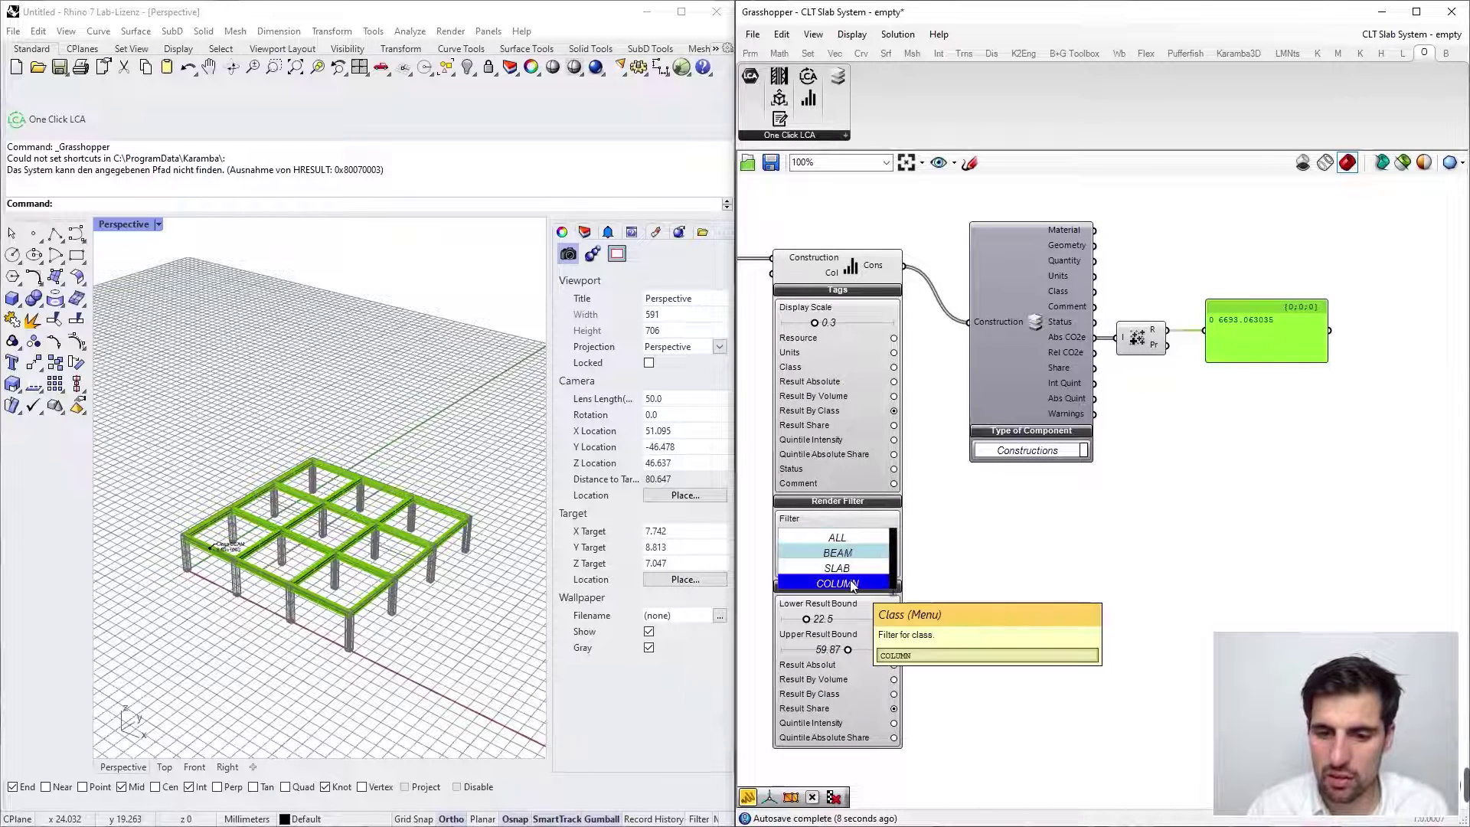
{"action": "left_click", "coordinate": [838, 583]}
{"action": "left_click", "coordinate": [831, 570]}
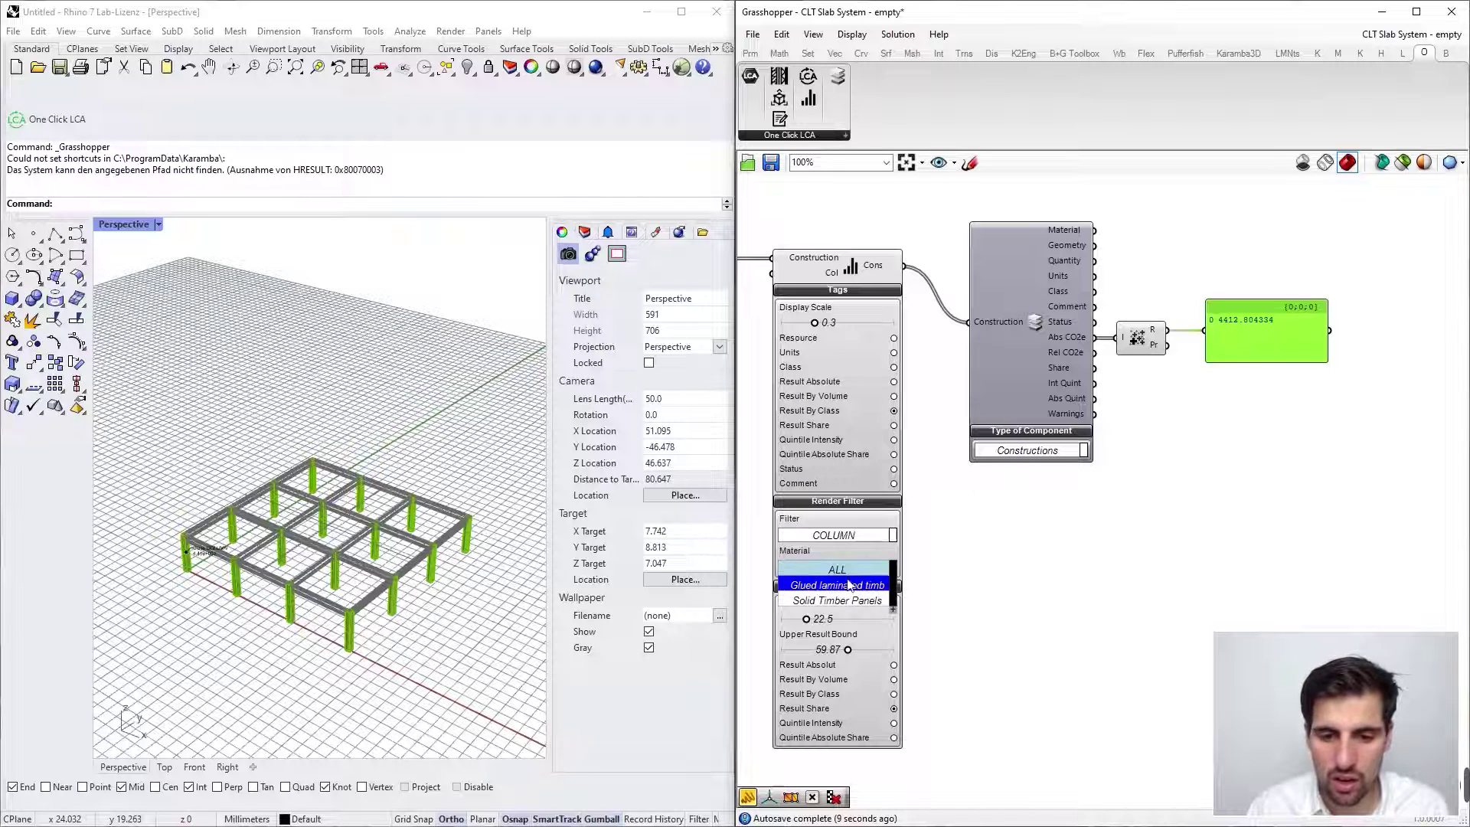
{"action": "left_click", "coordinate": [836, 571]}
Switch the render filter to BEAM and back to ALL to compare the summed CO2e.
{"action": "left_click", "coordinate": [851, 536]}
{"action": "left_click", "coordinate": [848, 537]}
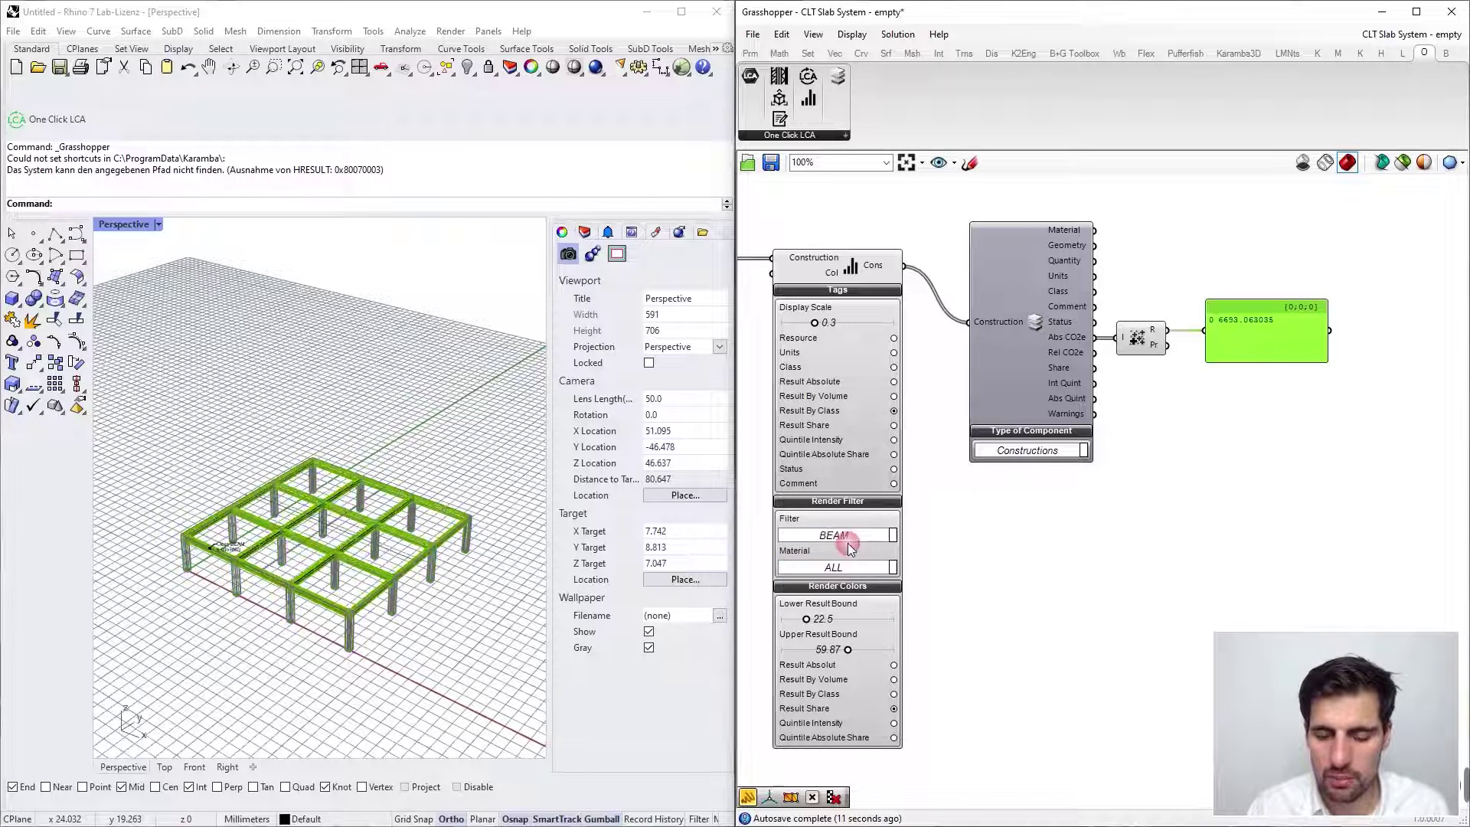
{"action": "left_click", "coordinate": [842, 580]}
Set the material filter to Glued laminated timb to read its total CO2e, and reset it to ALL.
{"action": "left_click", "coordinate": [840, 570]}
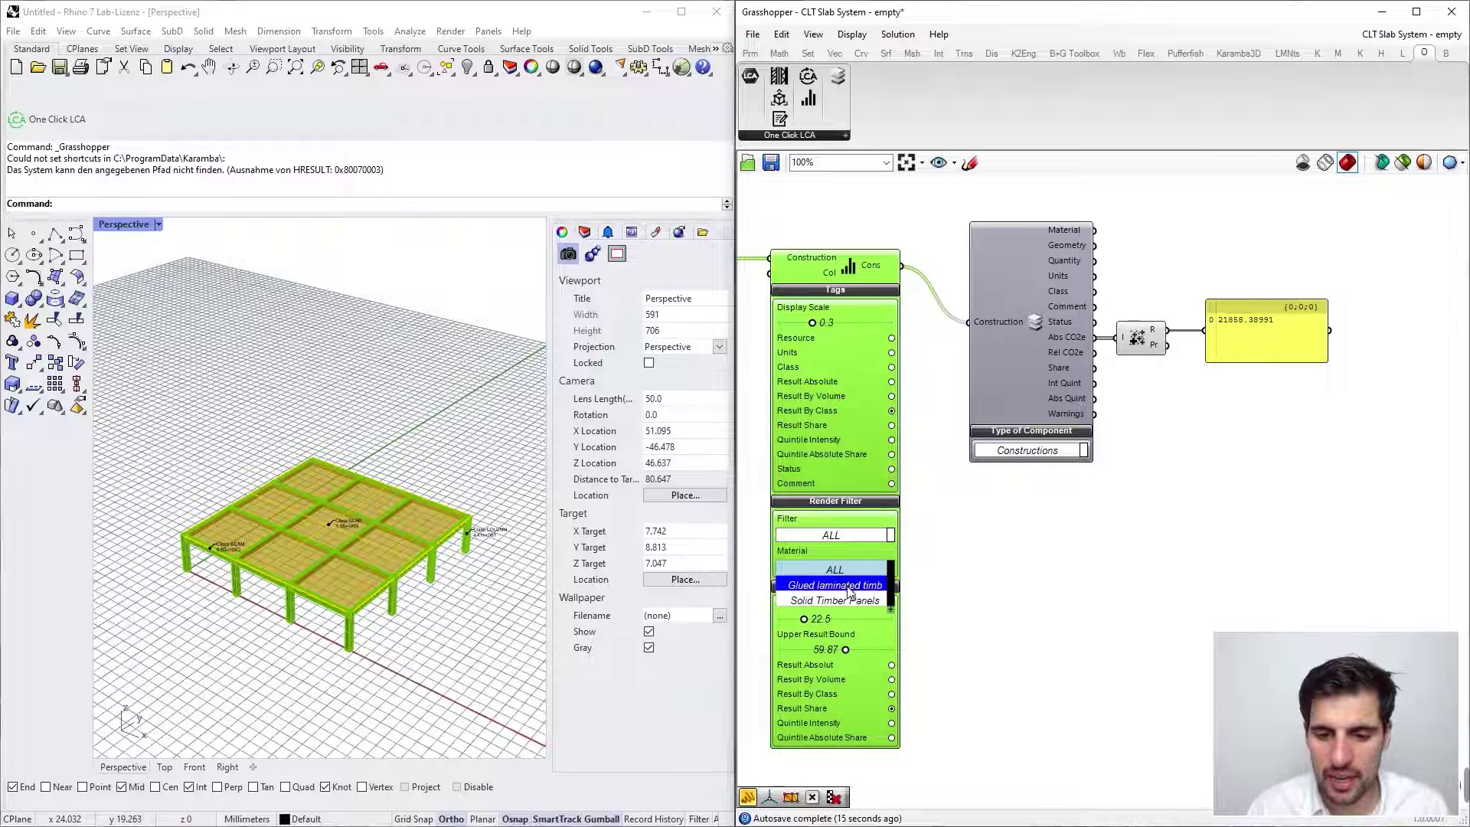
{"action": "left_click", "coordinate": [839, 585]}
{"action": "left_click", "coordinate": [1002, 543]}
{"action": "left_click", "coordinate": [859, 570]}
{"action": "left_click", "coordinate": [860, 569]}
Check the Rel CO2e output and delete the Analyze LCA component, the Mass Addition component and the panel.
{"action": "right_click_drag", "start_coordinate": [1064, 517], "coordinate": [980, 562]}
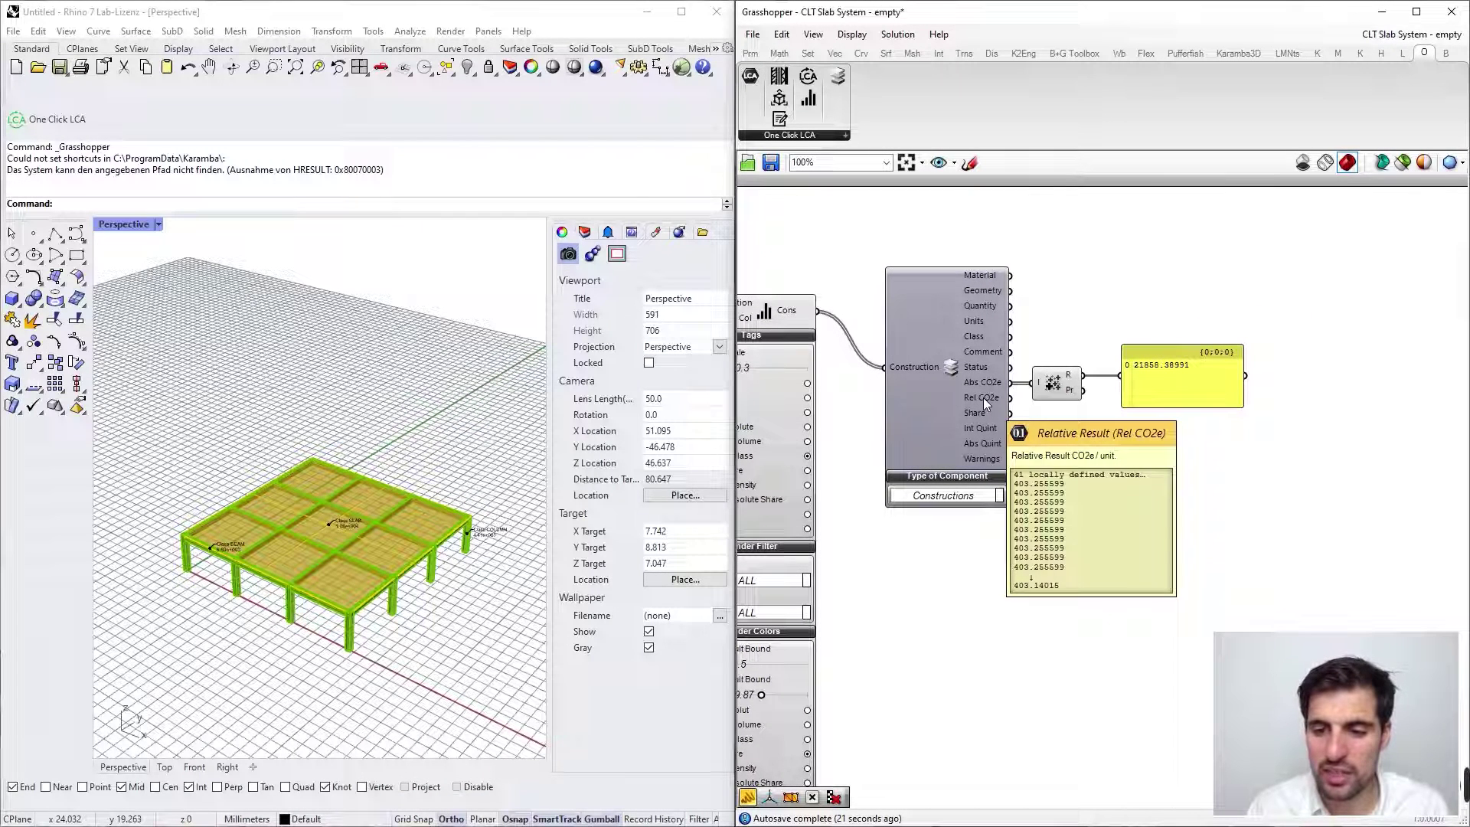
{"action": "scroll", "coordinate": [1060, 302], "scroll_direction": "down", "scroll_amount": 3}
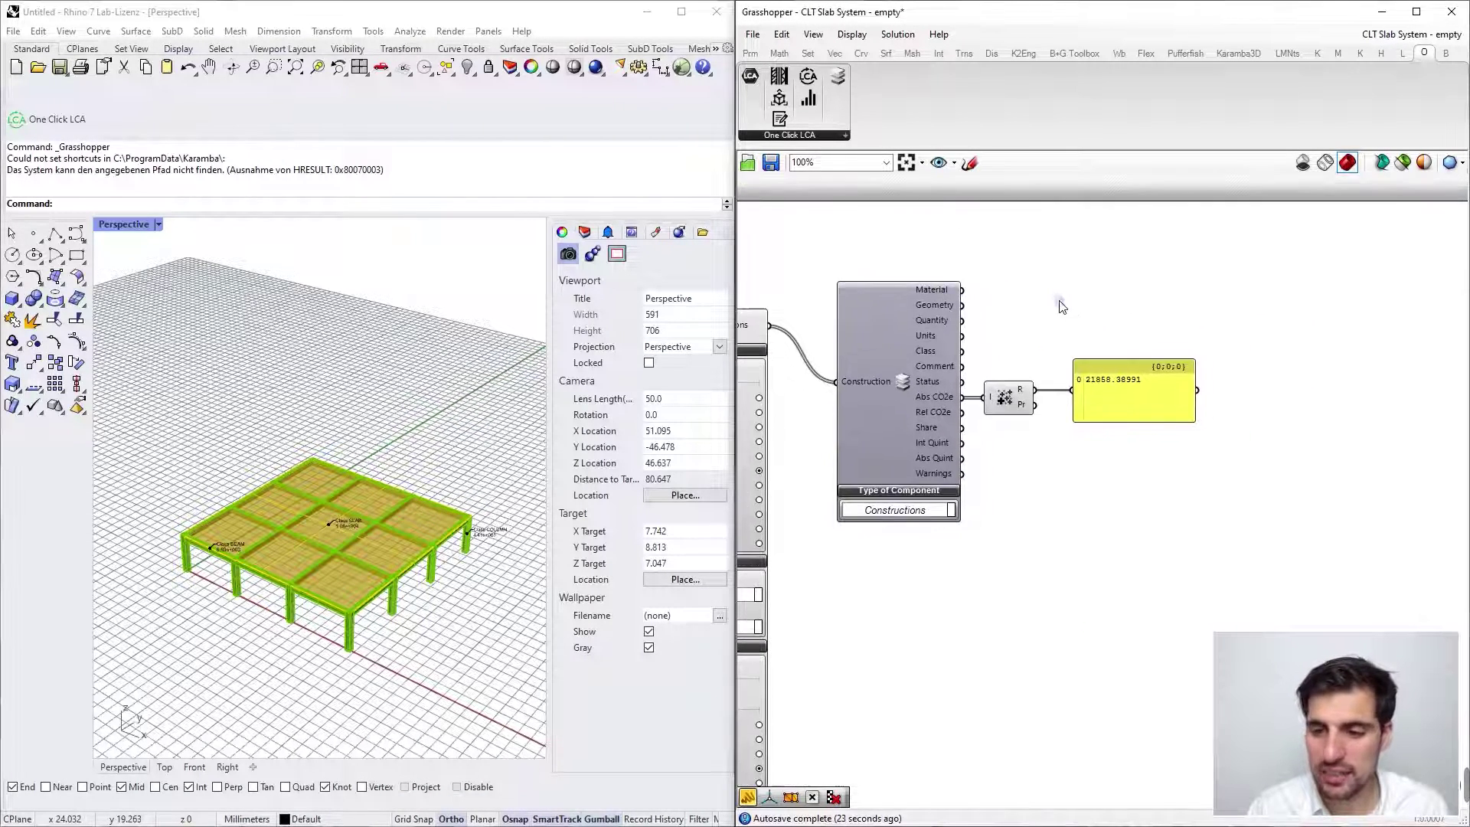
{"action": "left_click_drag", "start_coordinate": [1189, 502], "coordinate": [927, 266]}
{"action": "key", "text": "Delete"}
{"action": "scroll", "coordinate": [1001, 296], "scroll_direction": "down", "scroll_amount": 5}
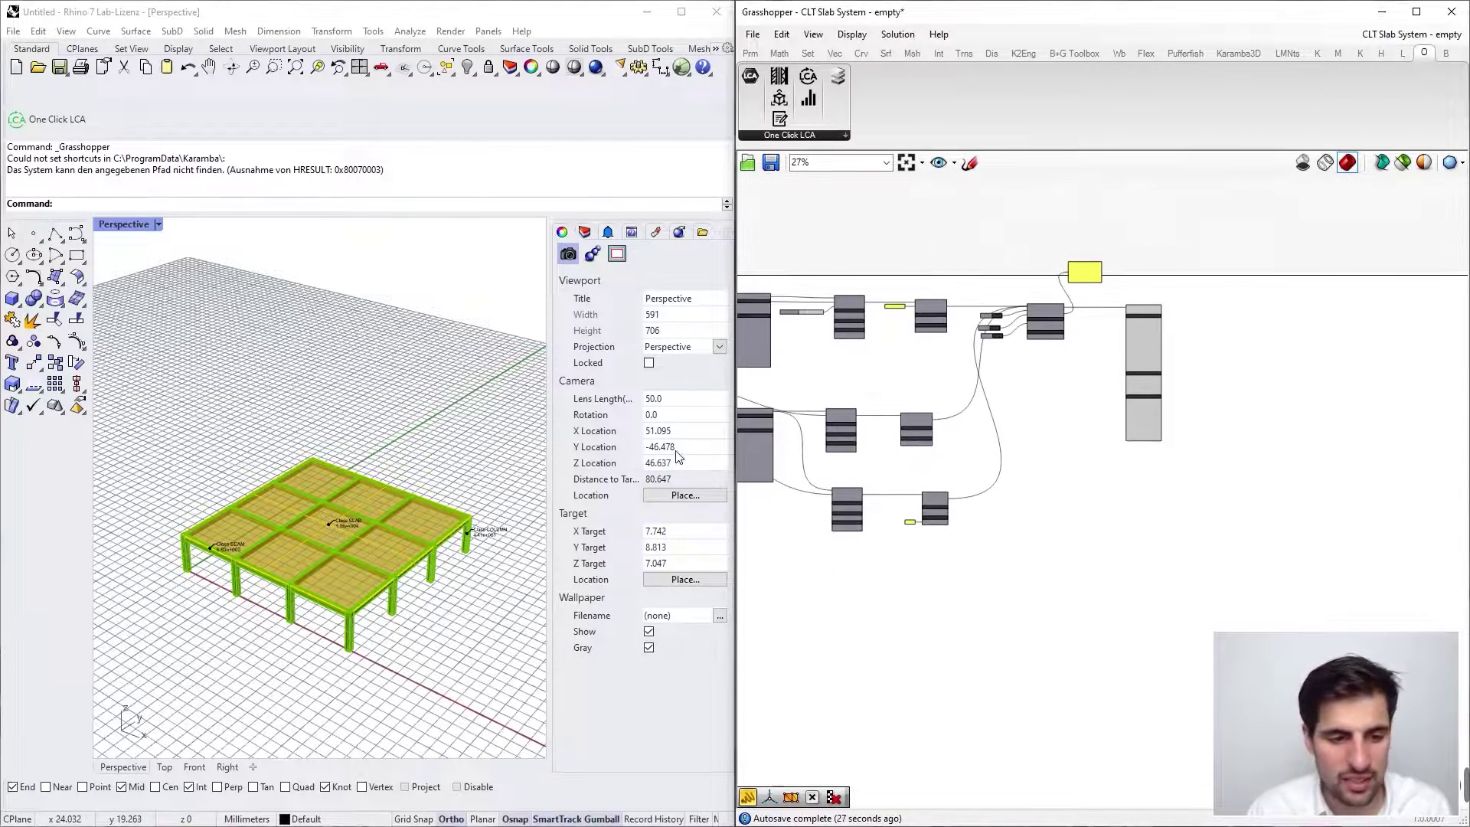